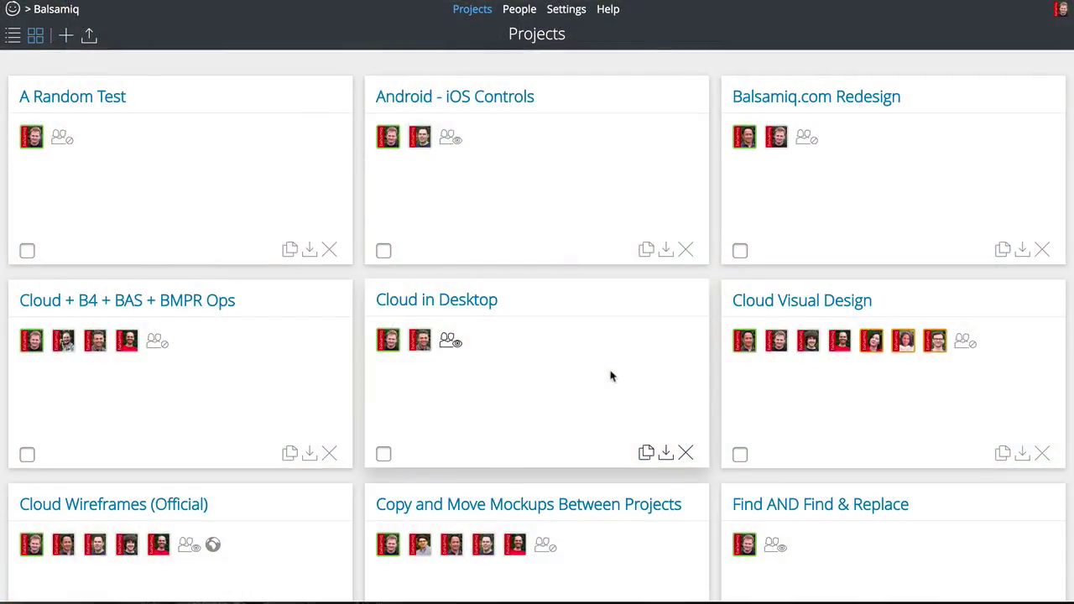
- Open the Cloud Wireframes (Official) project and duplicate its Project wireframe, including its alternate version
click(178, 506)
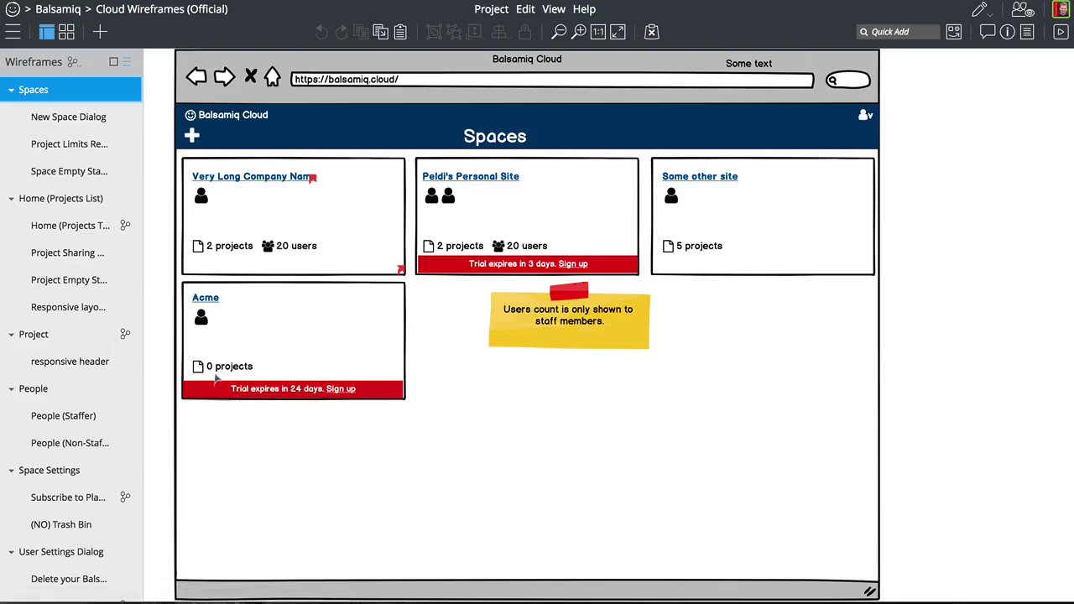
click(65, 334)
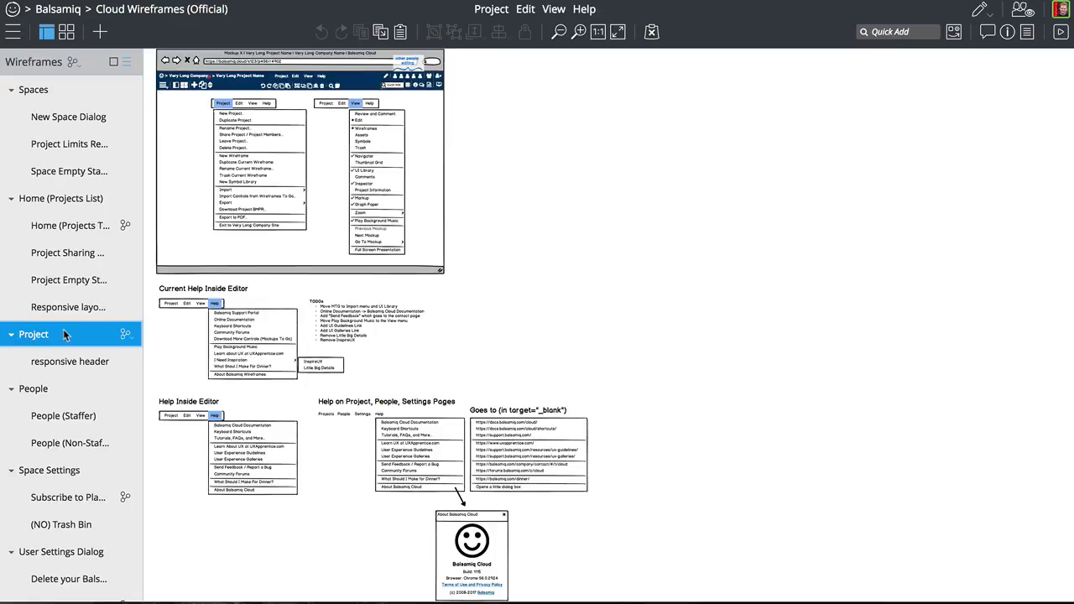
click(127, 337)
click(141, 356)
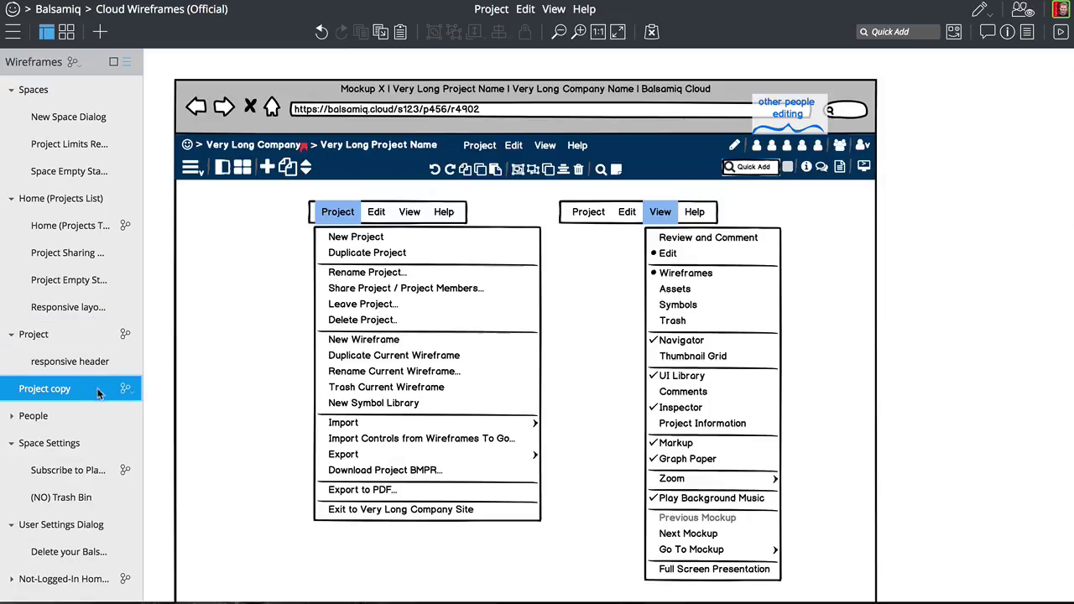
- Rename the duplicated Project wireframe as Onboarding
double_click(54, 393)
text(Onboarding)
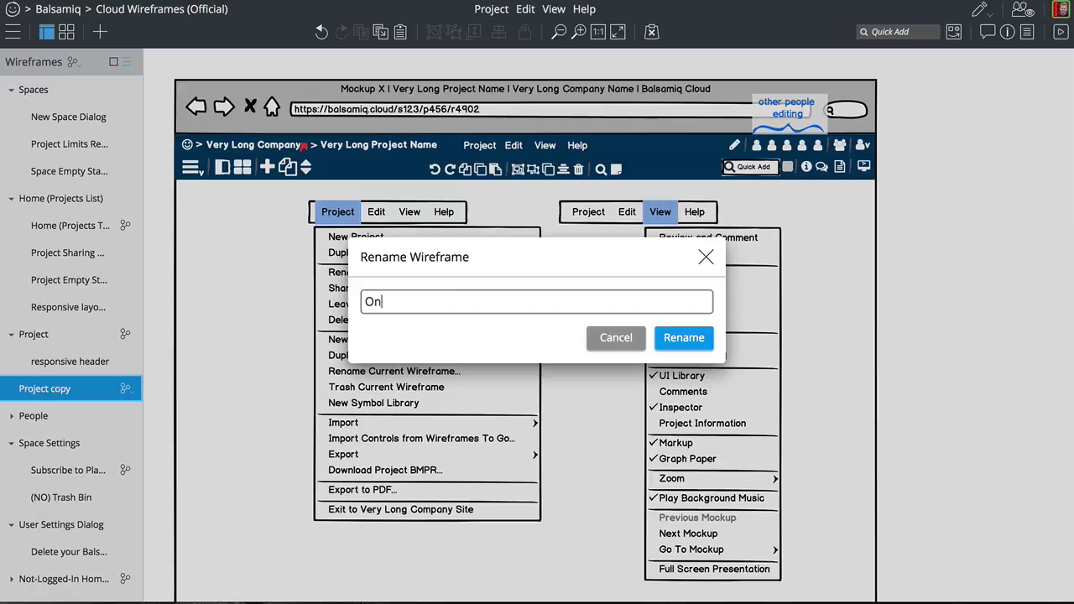
key(Return)
- Delete the expanded Project and View menu mockups from the body of the drawn browser window
click(348, 320)
key(Delete)
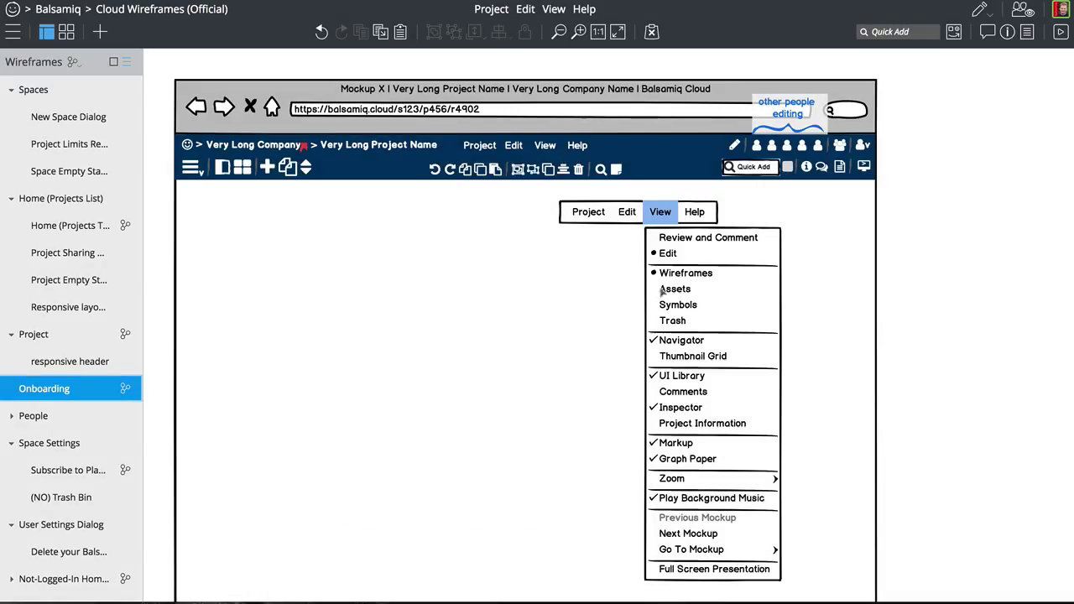
click(663, 291)
key(Delete)
- Delete the "other people editing" annotation with its user icons and move the pencil icon over beside the people icon
click(774, 107)
key(Delete)
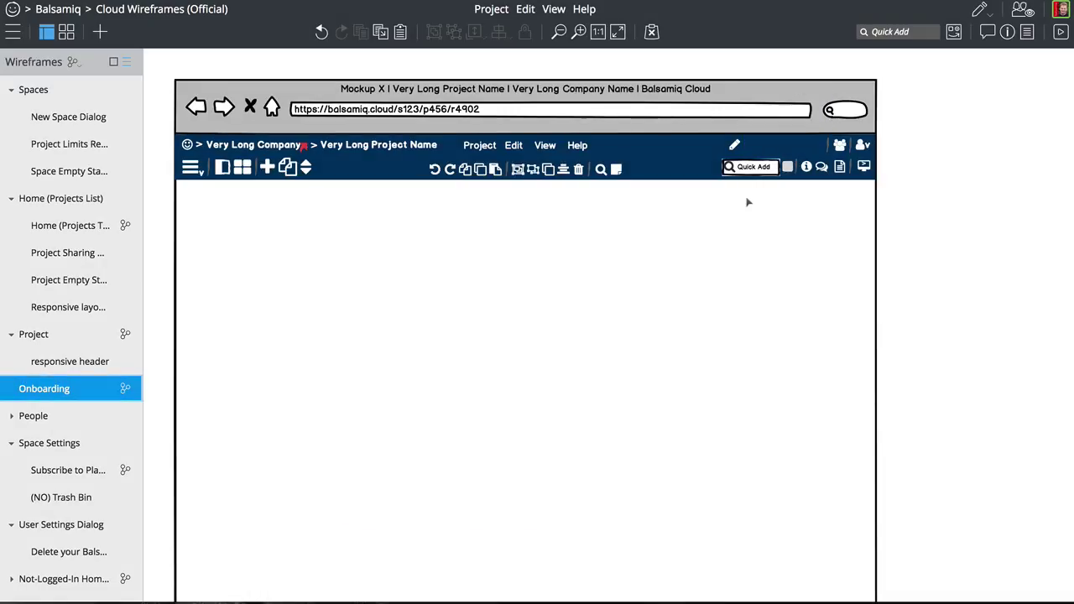
key(ctrl+z)
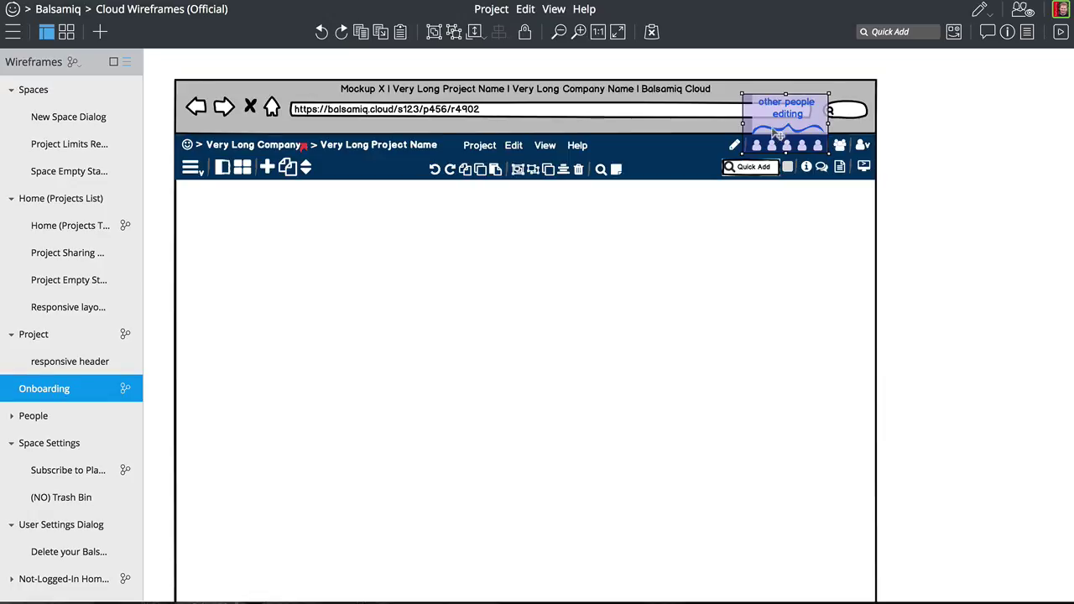
key(Delete)
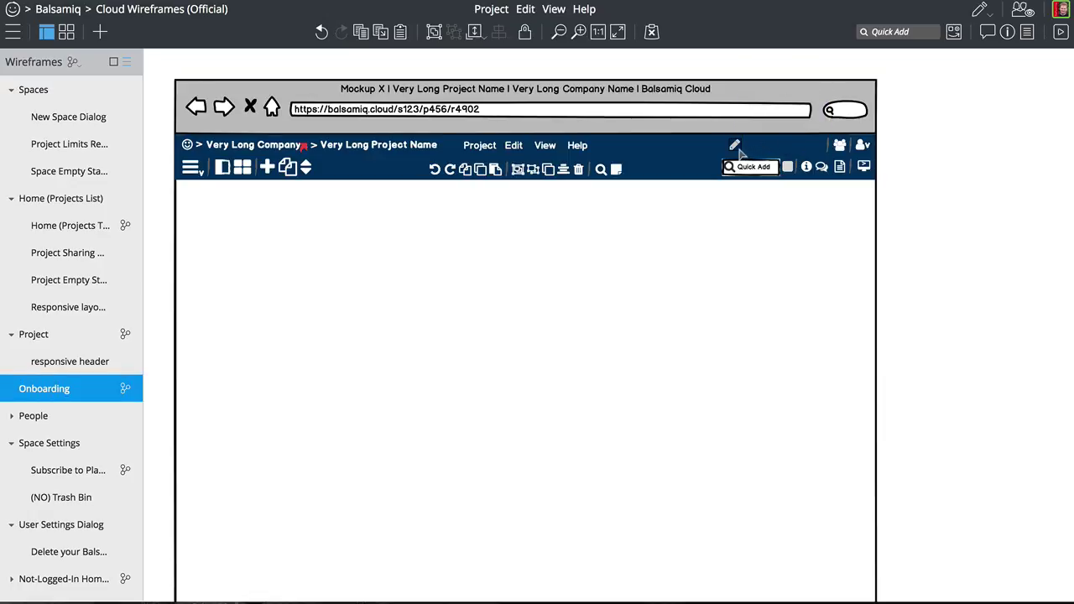
drag(746, 155, 812, 144)
- Delete all the Help menu mockups, notes and the About Balsamiq Cloud dialog below the drawn browser window
scroll(897, 186, down, 5)
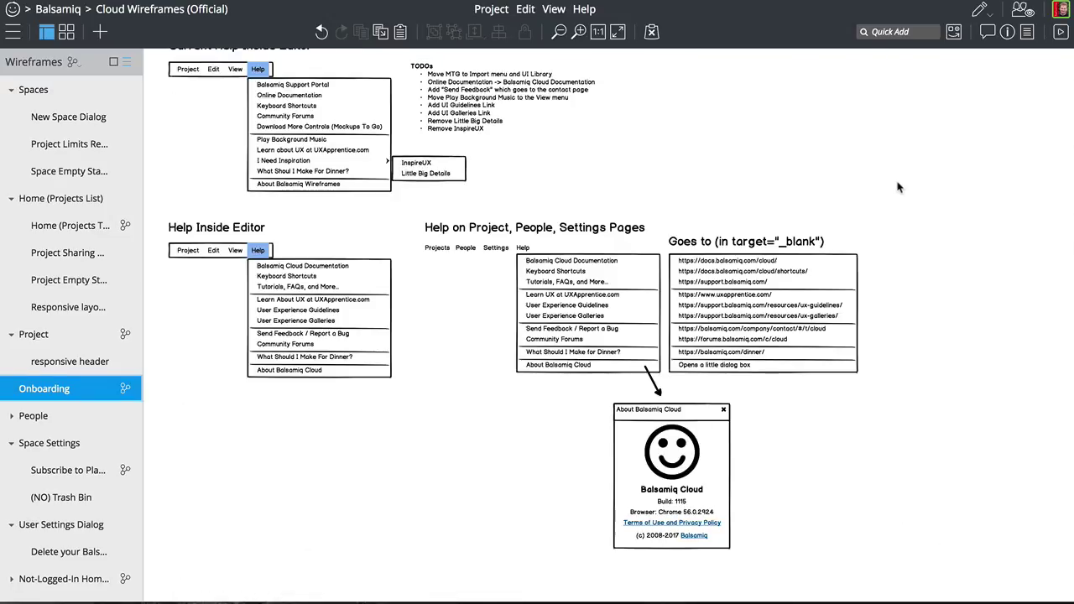
drag(149, 277, 540, 331)
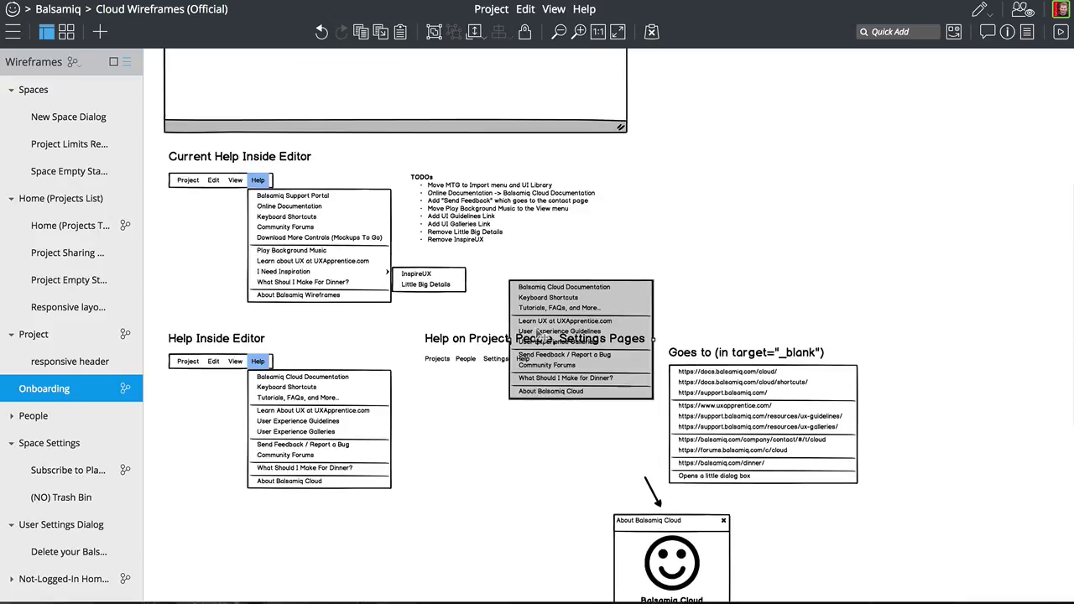
drag(162, 145, 927, 533)
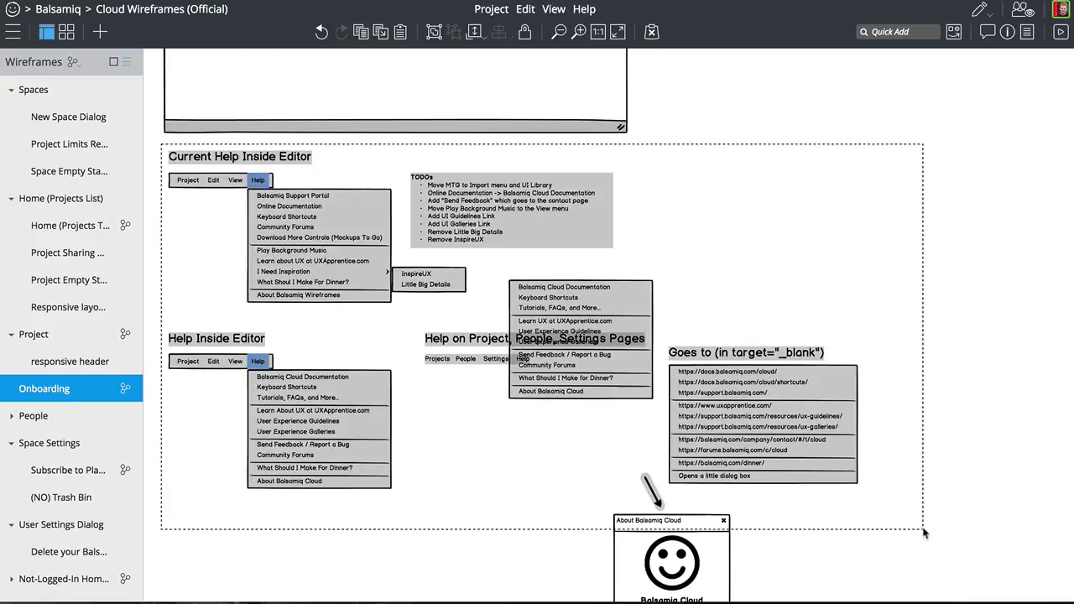
key(Delete)
scroll(745, 458, down, 5)
click(647, 256)
key(Delete)
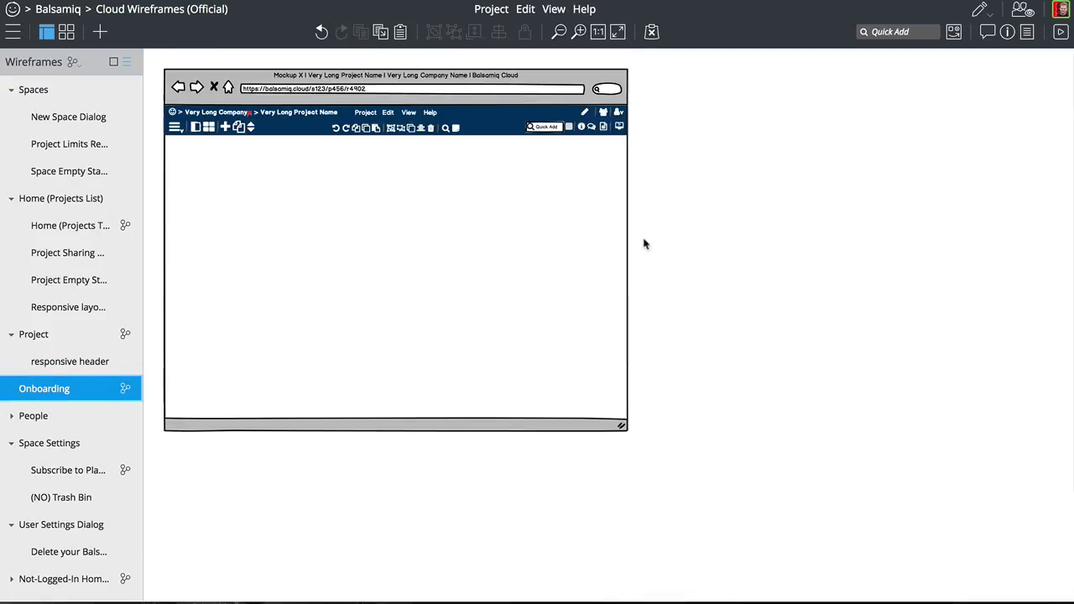
- Discard the Onboarding wireframe's alternate version and hide the inspector and the wireframe navigator
key(ctrl+equal)
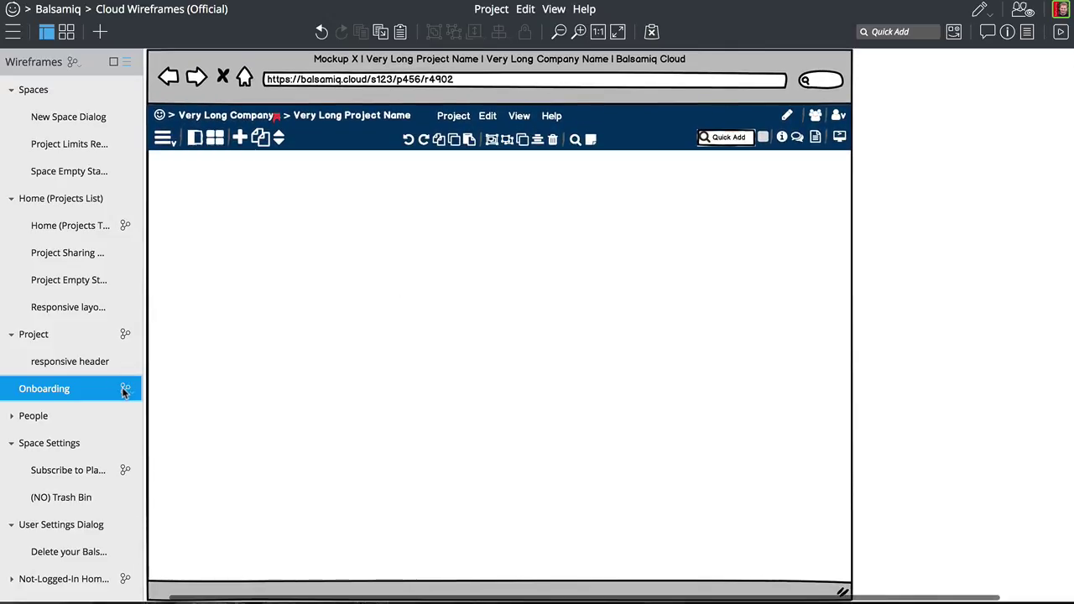
click(1006, 32)
click(1055, 520)
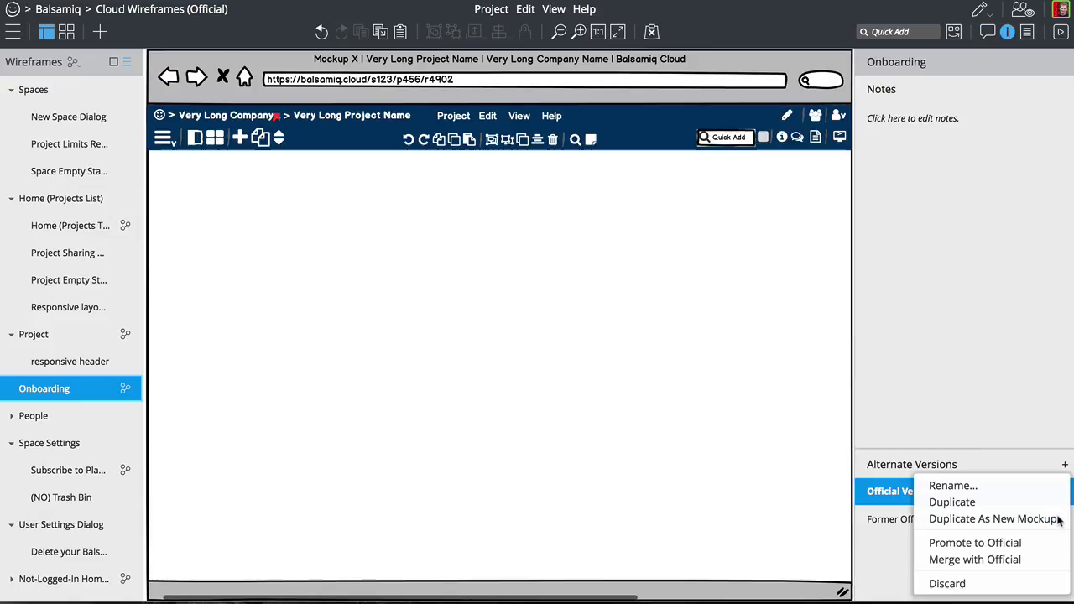
click(948, 583)
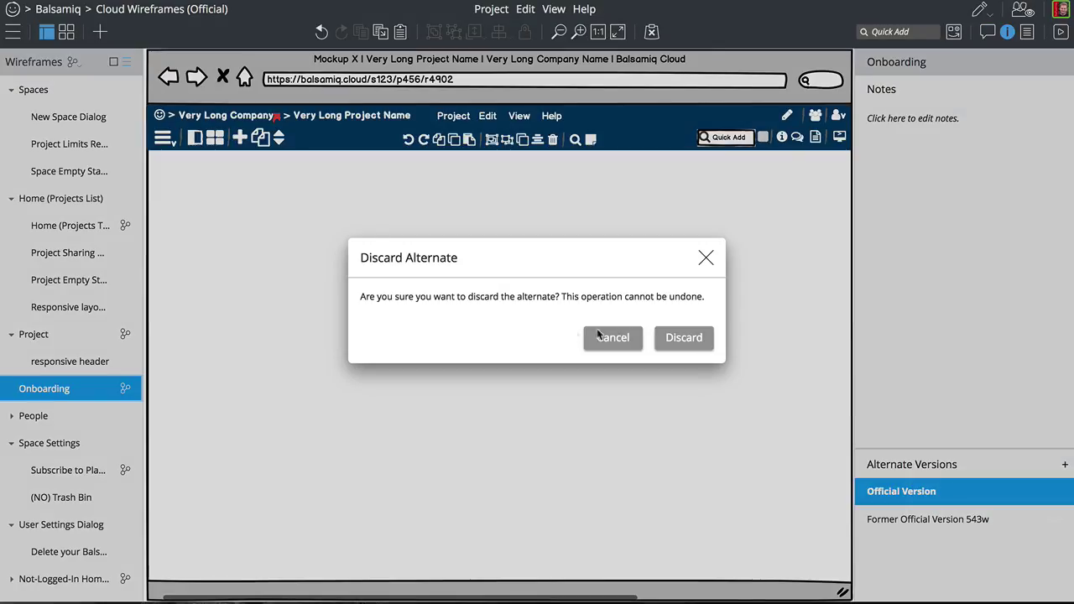
click(675, 340)
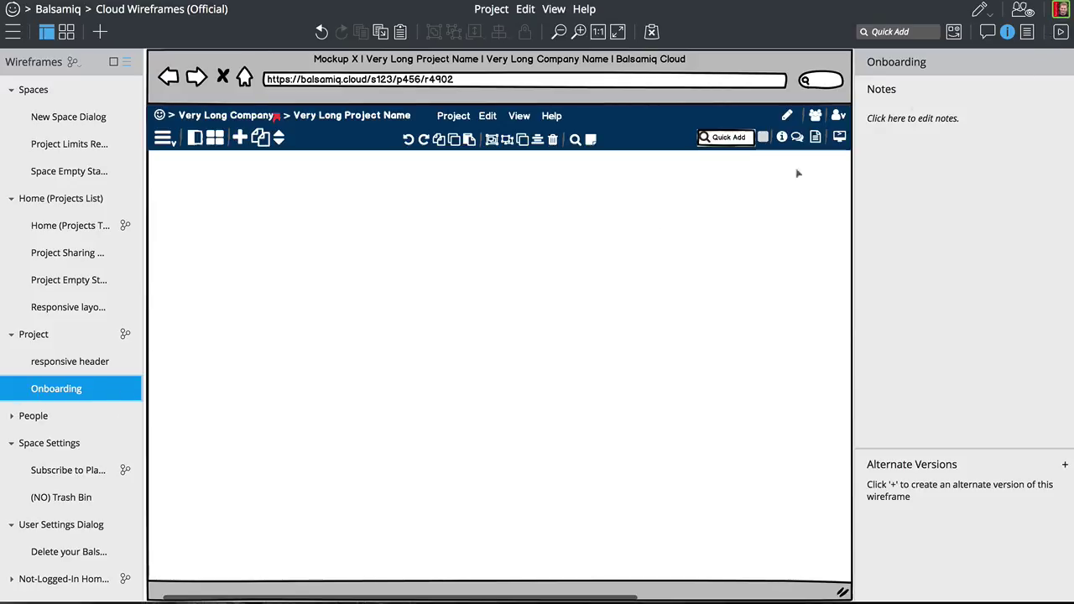
click(1007, 32)
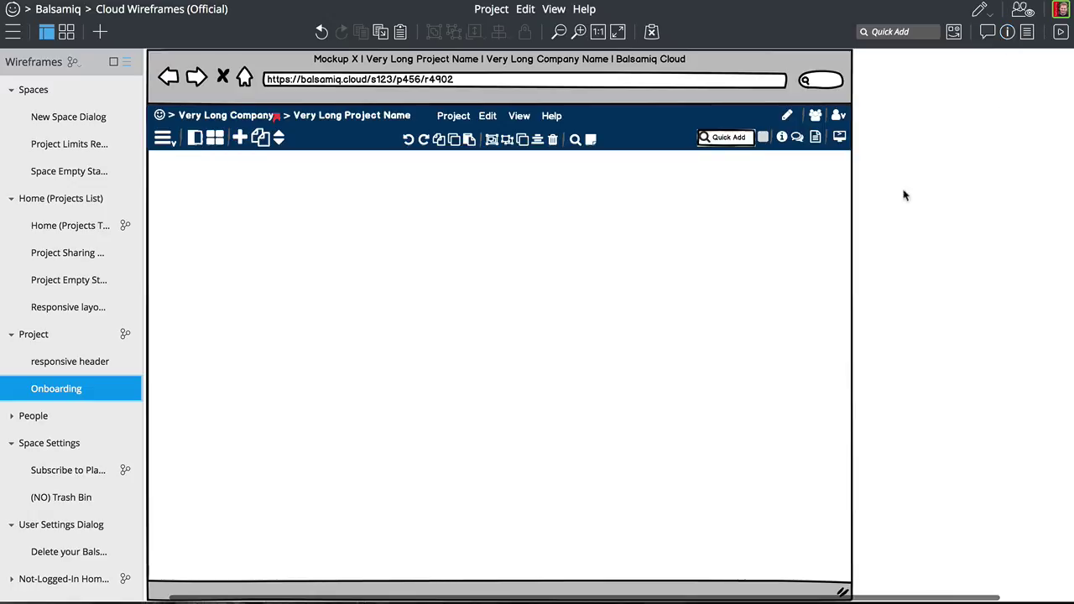
click(46, 31)
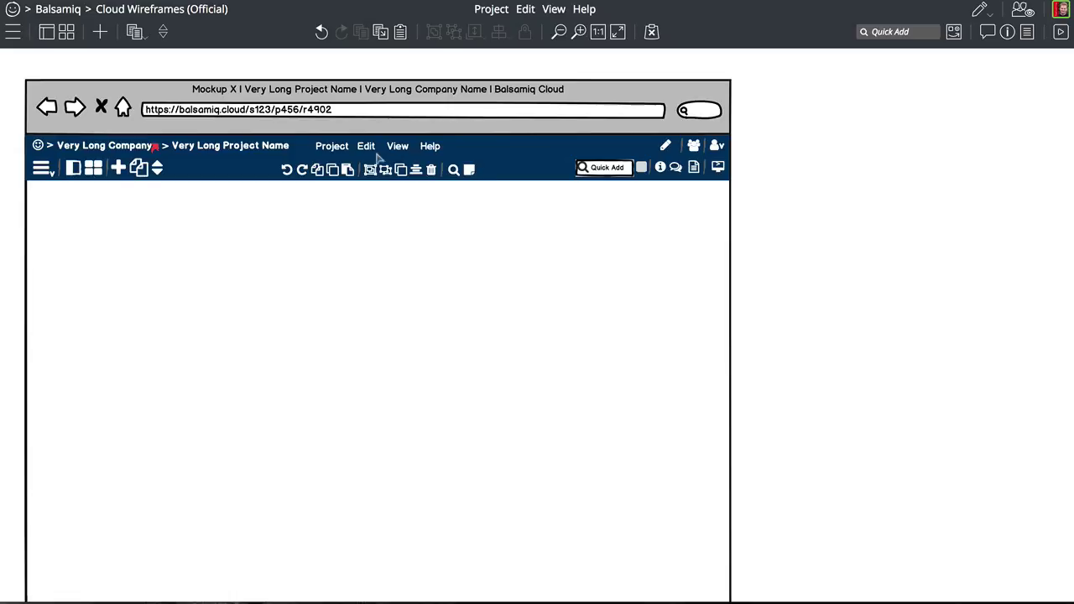
- Examine the editor's project, editing, view and help commands and the dialog for renaming the project
click(494, 10)
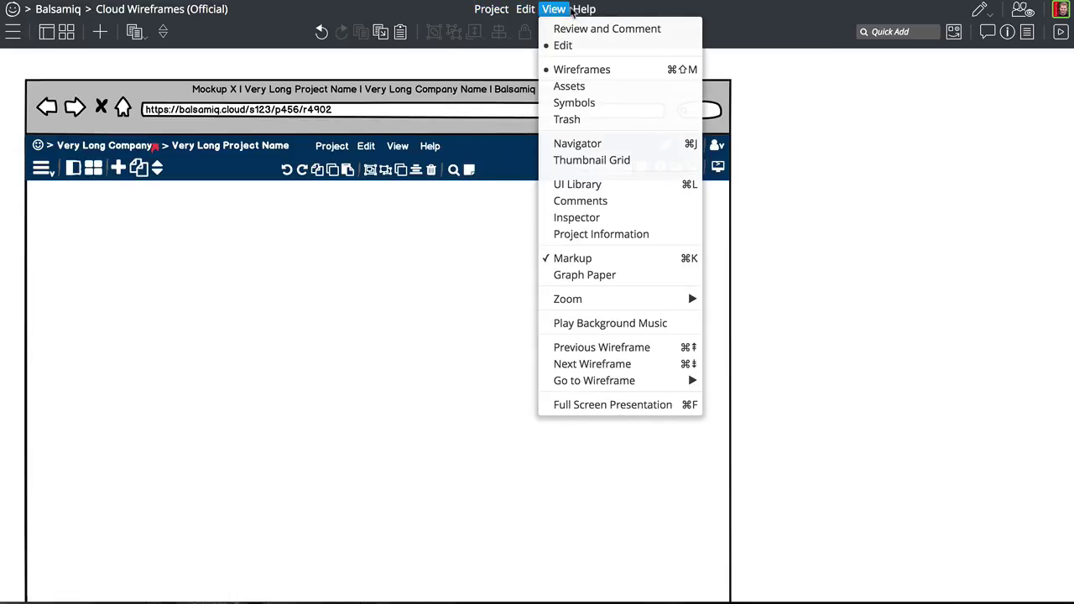
mouse_move(587, 9)
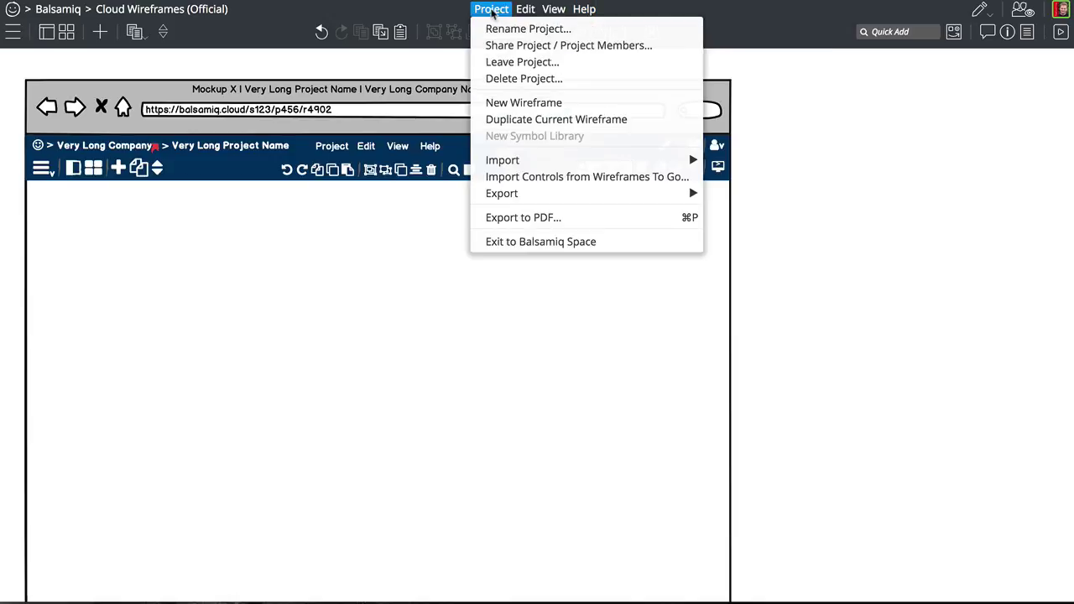
click(493, 12)
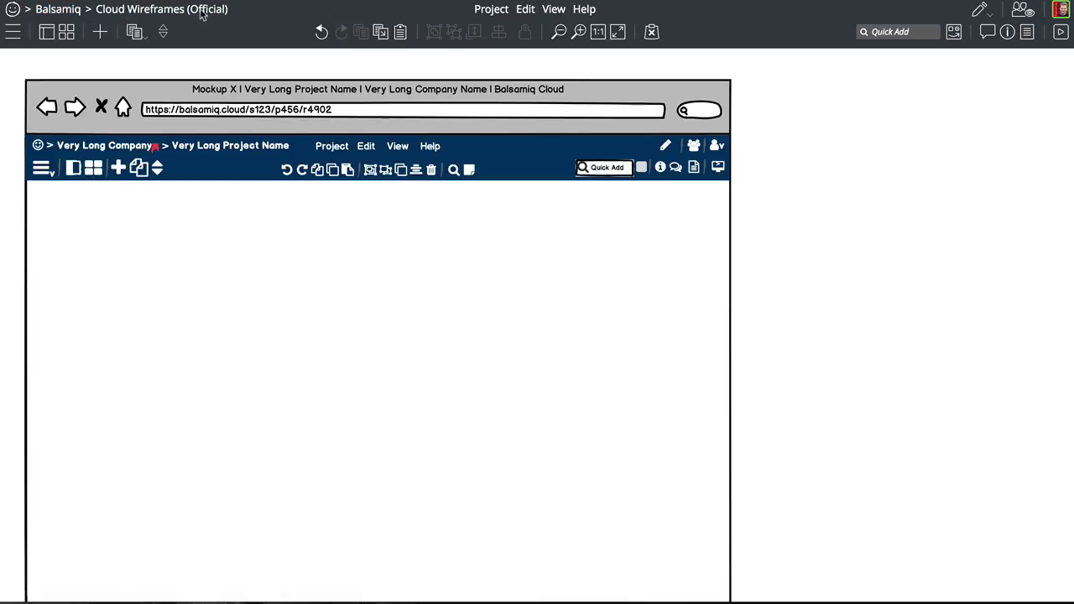
click(151, 13)
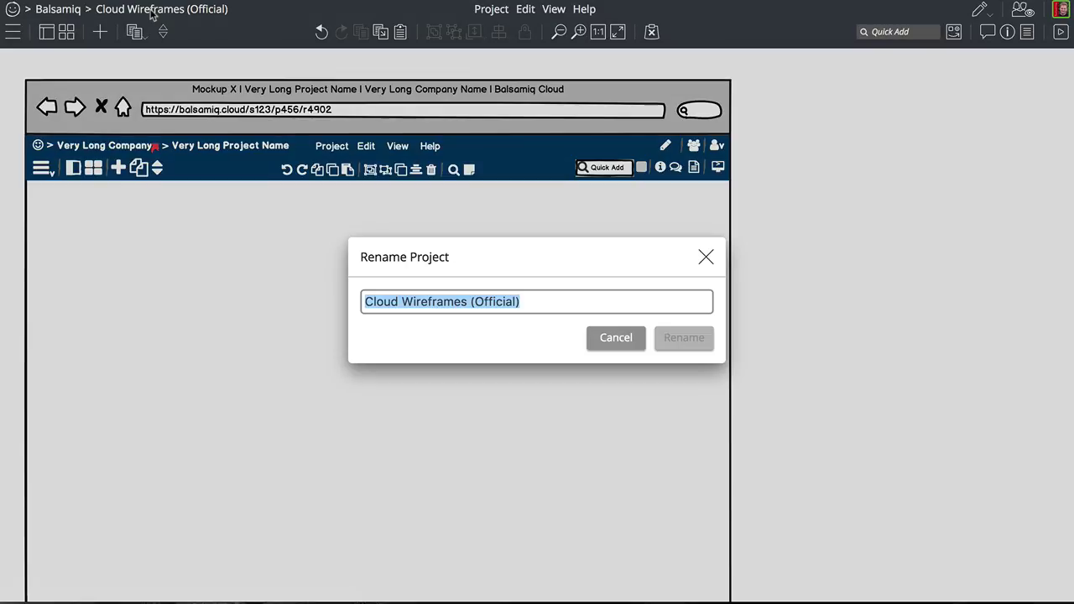
click(598, 339)
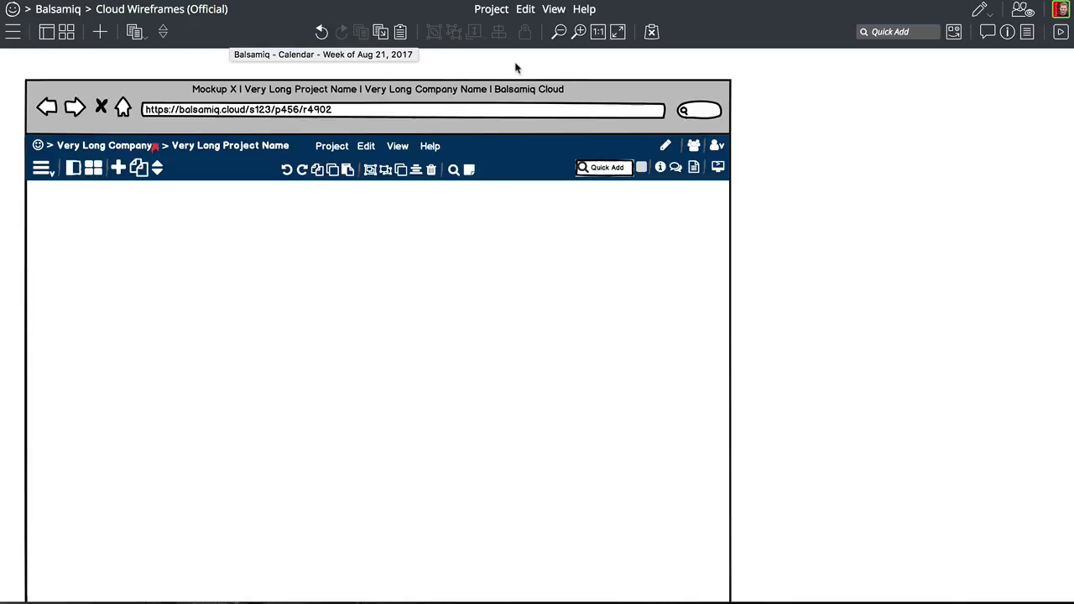
click(495, 9)
mouse_move(529, 10)
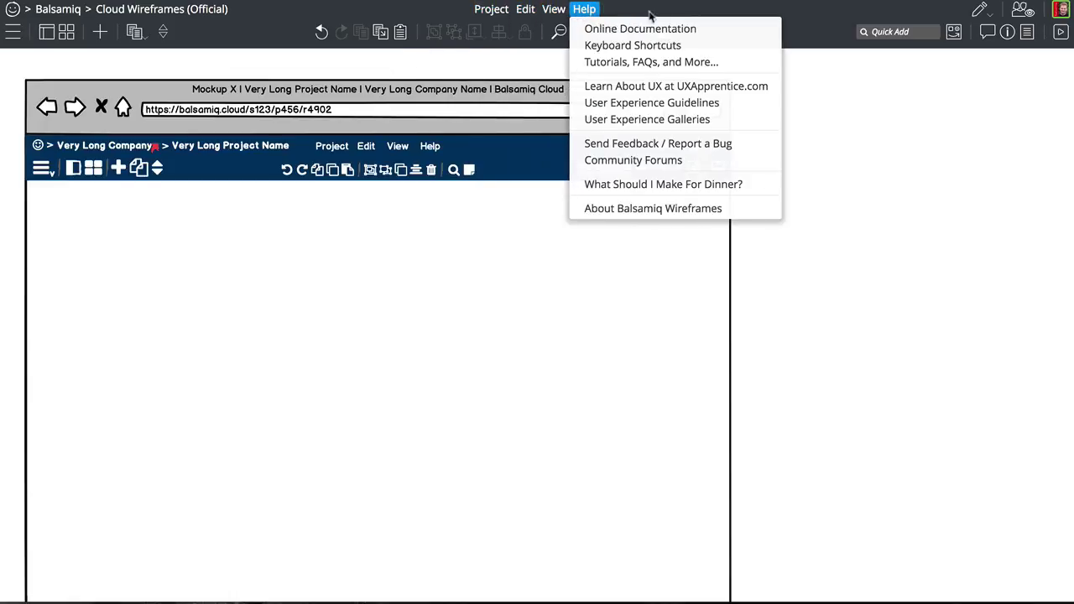
click(873, 122)
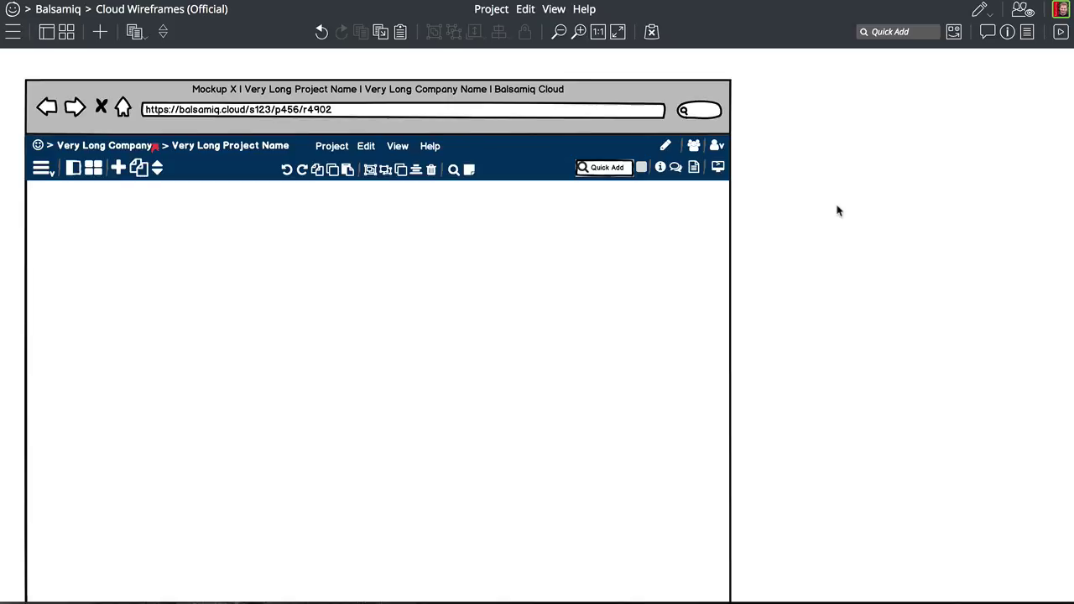
- Add a Popover control, enlarge it and place it with its arrow pointing at Project in the mockup header
key(slash)
text(pop)
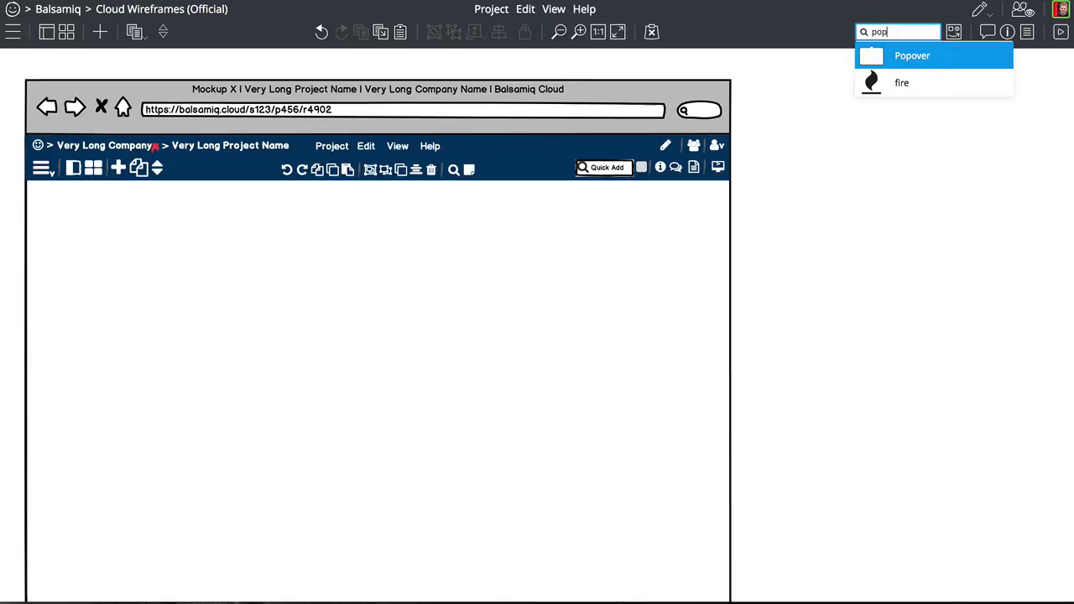
key(Return)
drag(94, 163, 309, 240)
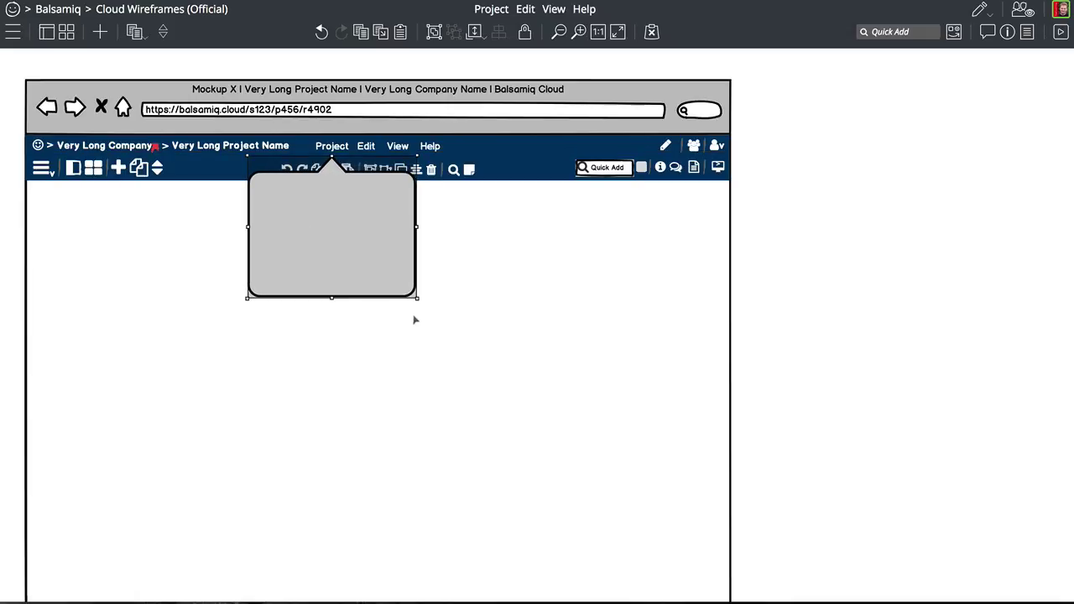
drag(417, 299, 537, 360)
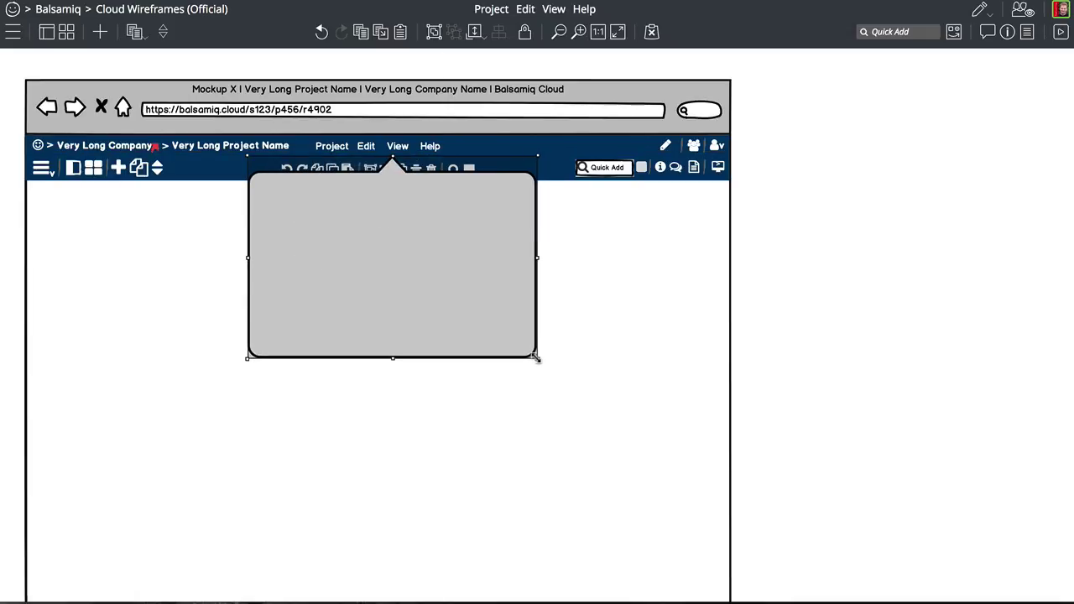
drag(462, 312, 414, 304)
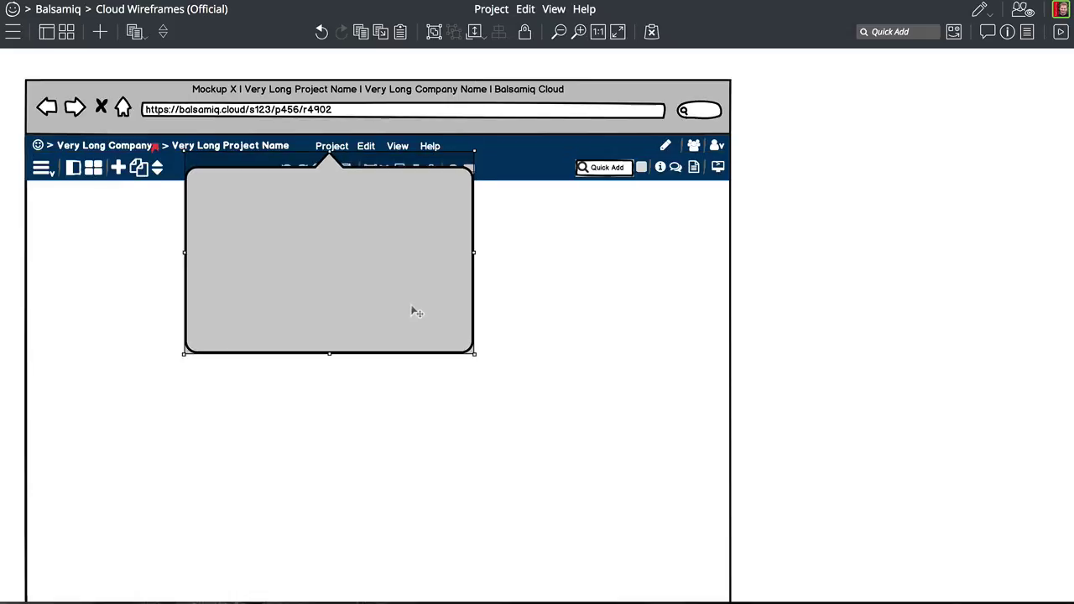
- Add a subtitle, a text paragraph, a button and a link control to the wireframe for the popover's content
text(/sub)
key(Return)
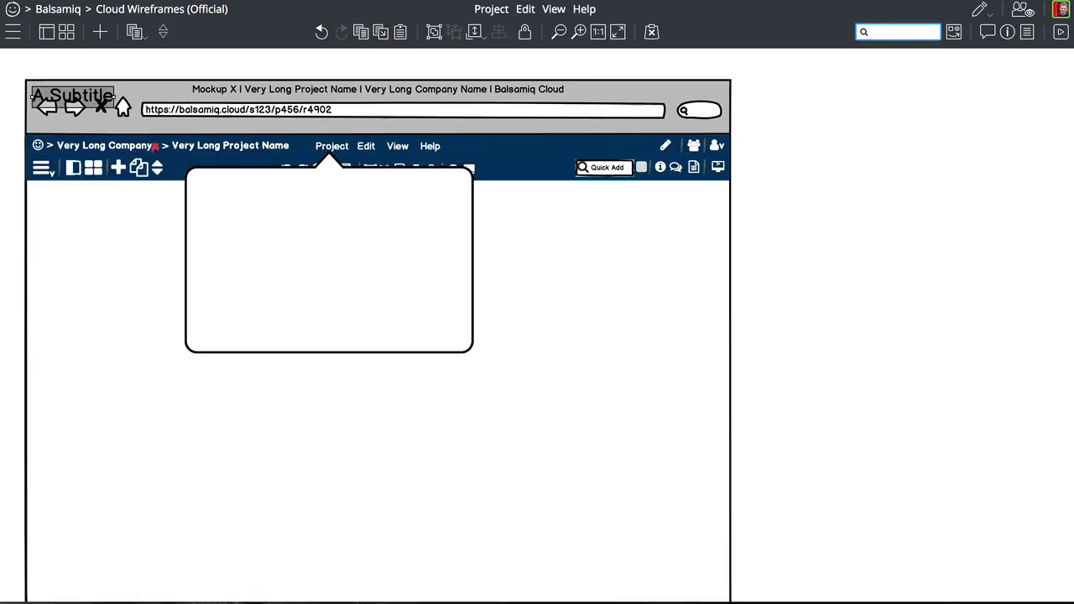
text(te)
key(Return)
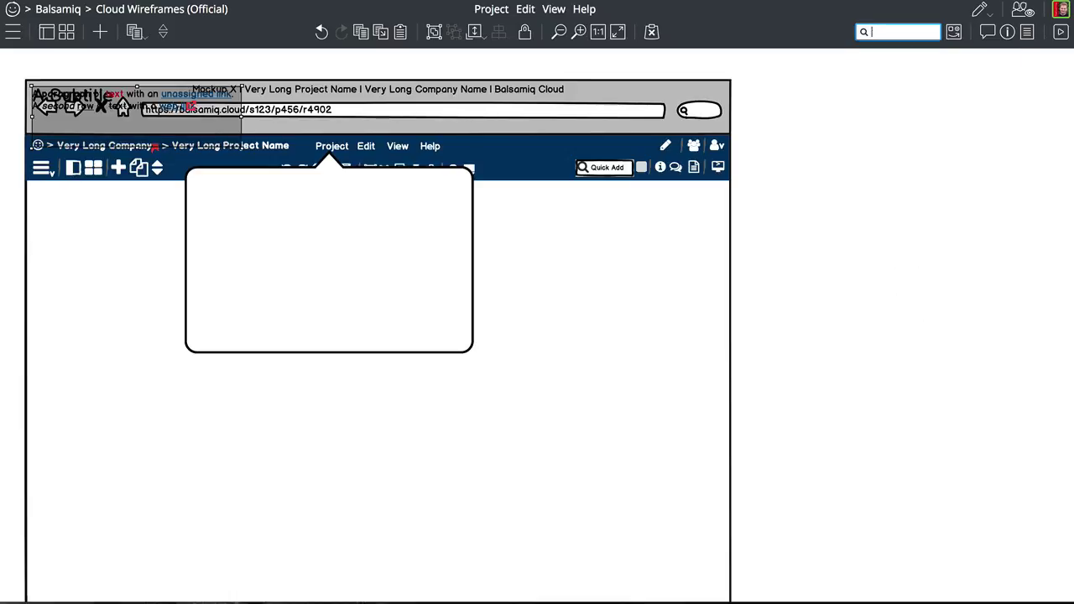
text(but)
key(Return)
text(link)
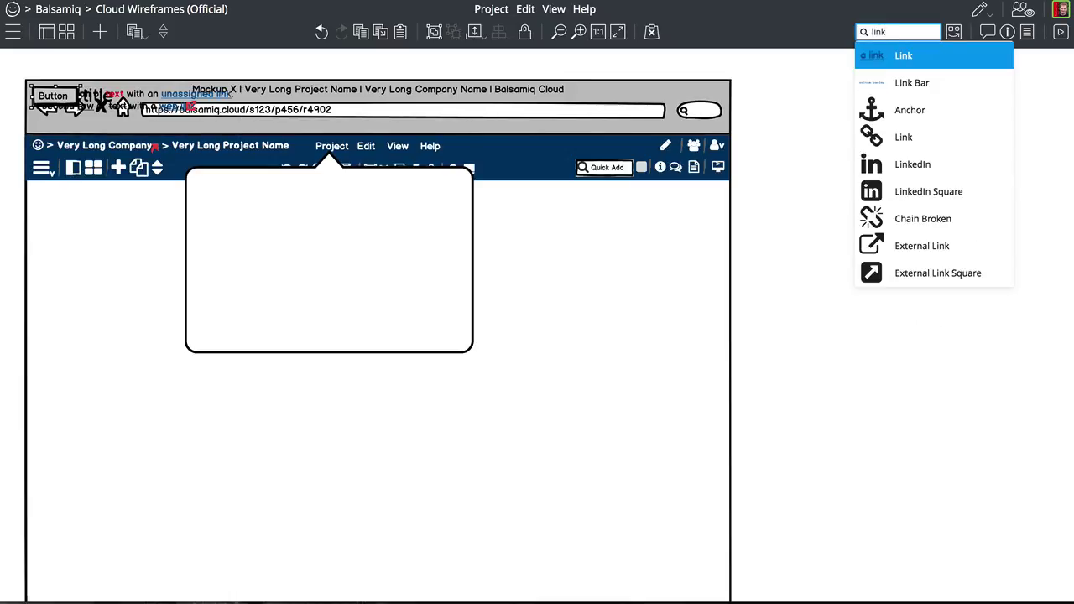
key(Return)
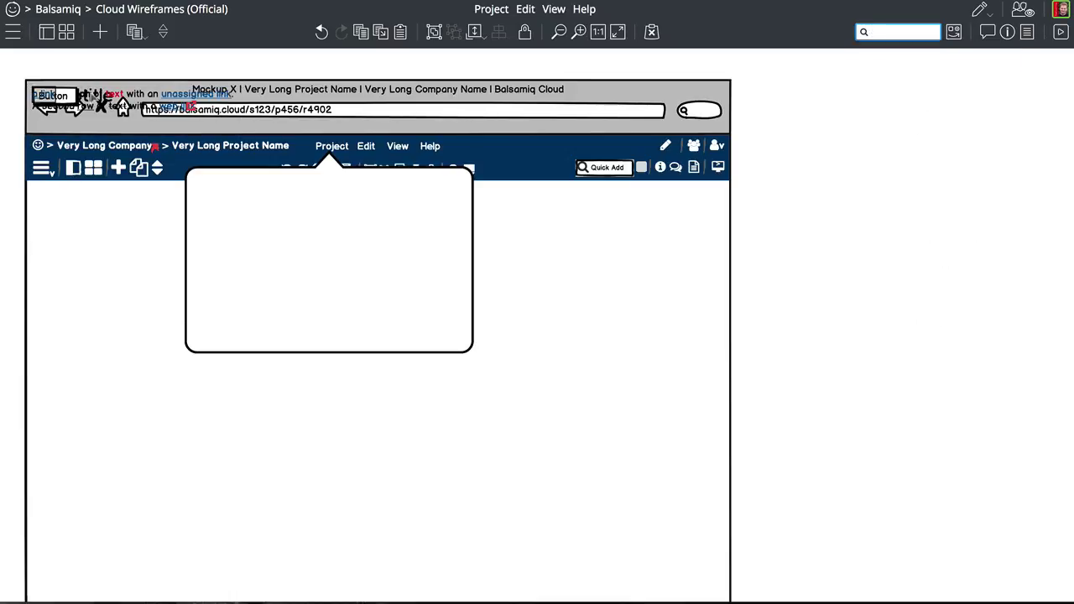
- Arrange the link and button in the popover's lower corners, with the subtitle at its top and the text paragraph below it
drag(44, 96, 449, 332)
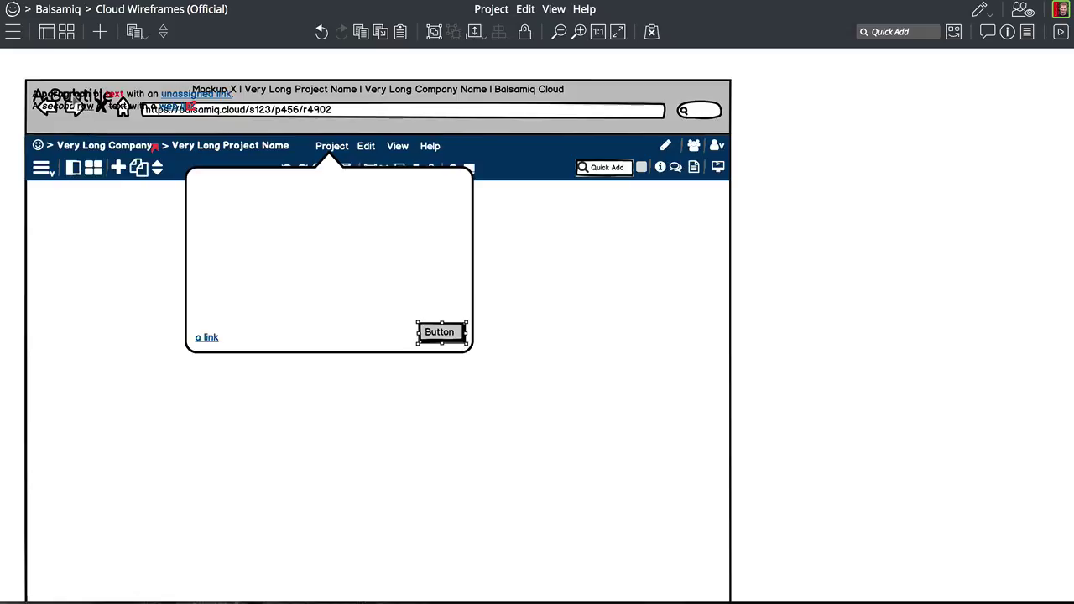
drag(80, 105, 237, 224)
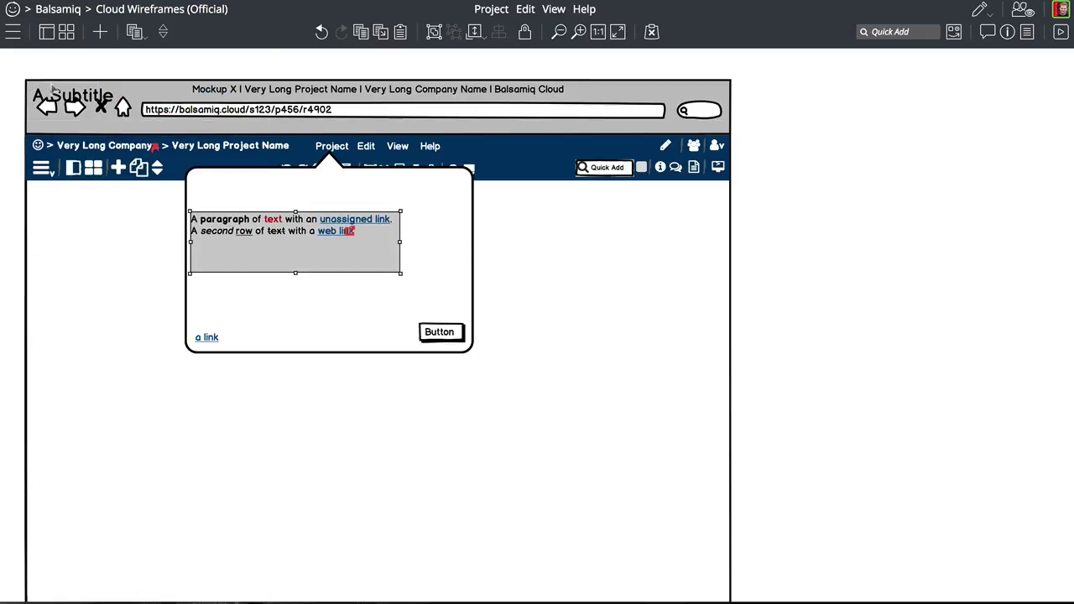
drag(54, 94, 219, 196)
- Change the subtitle to 'Welcome to the Balsamiq Wireframes editor!' and reduce its size to fit the popover's width
double_click(219, 197)
text(We)
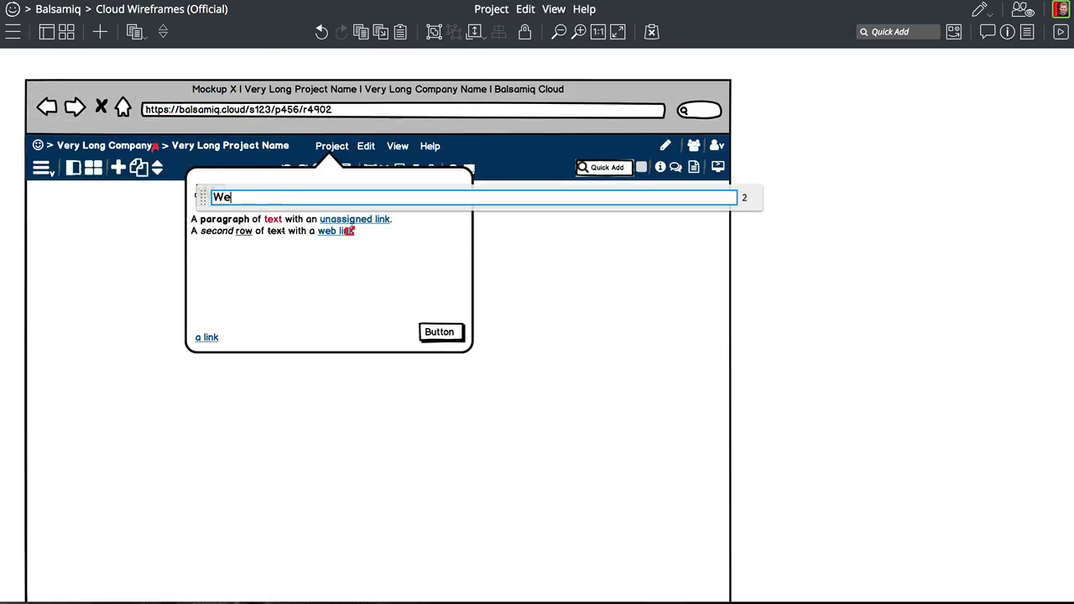
text(lcome to Balsamiq )
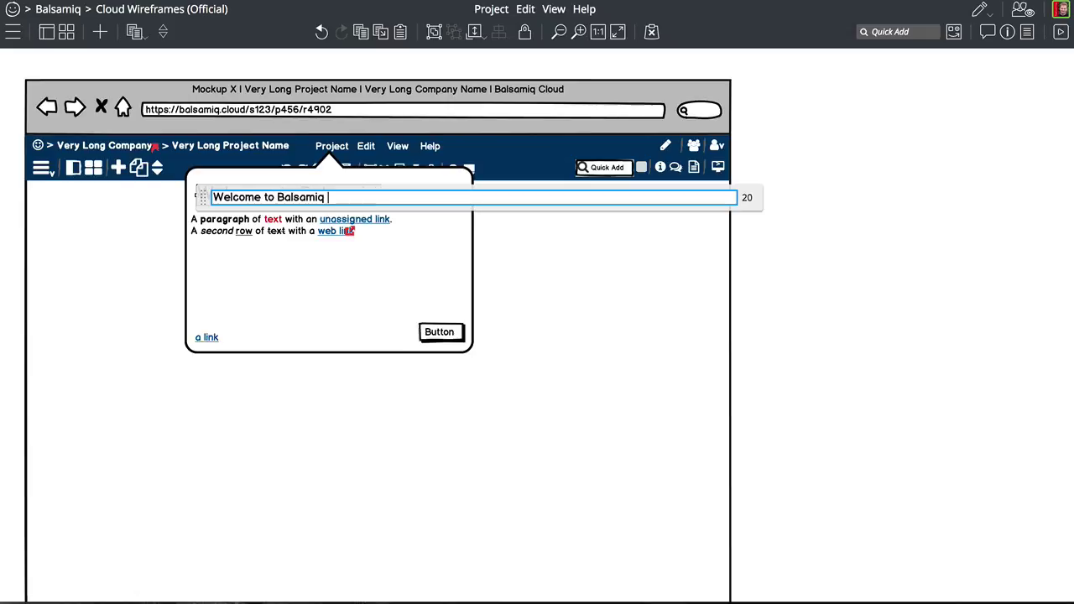
text(Wireframes)
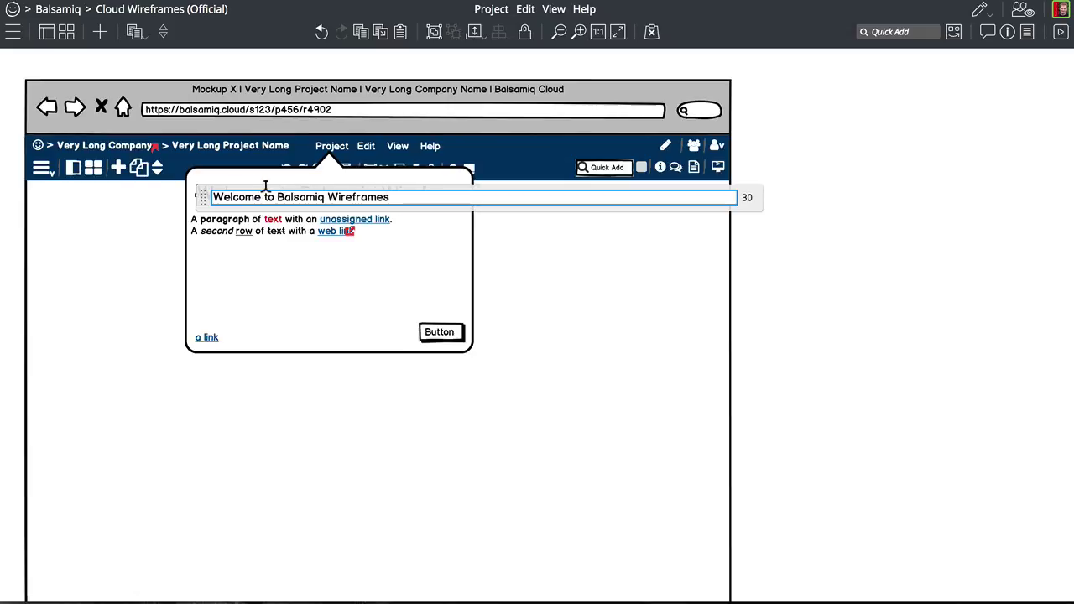
text(the )
text(editor!)
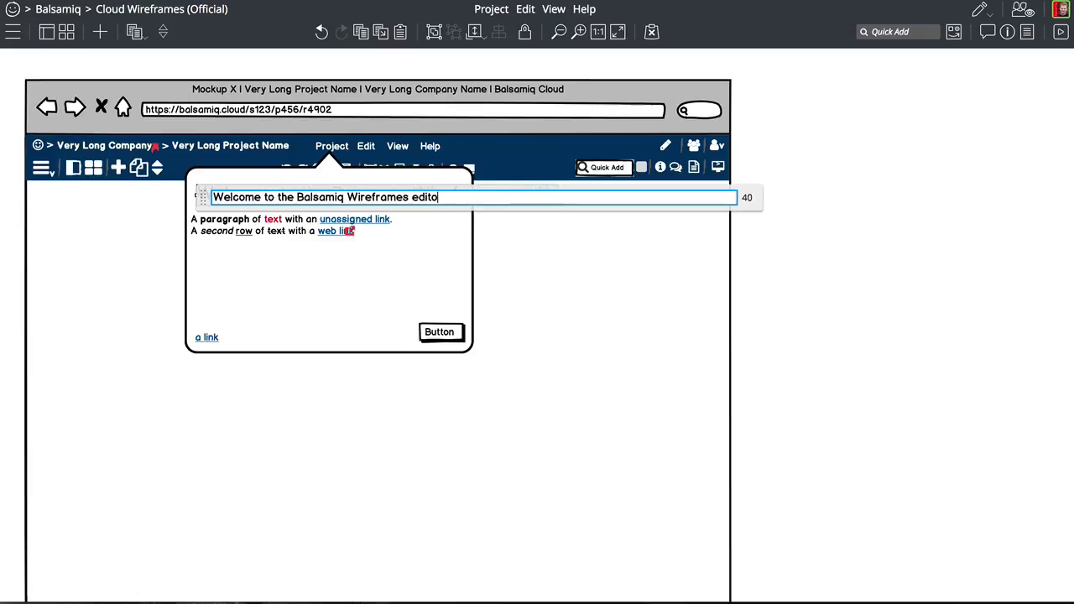
click(826, 253)
click(355, 198)
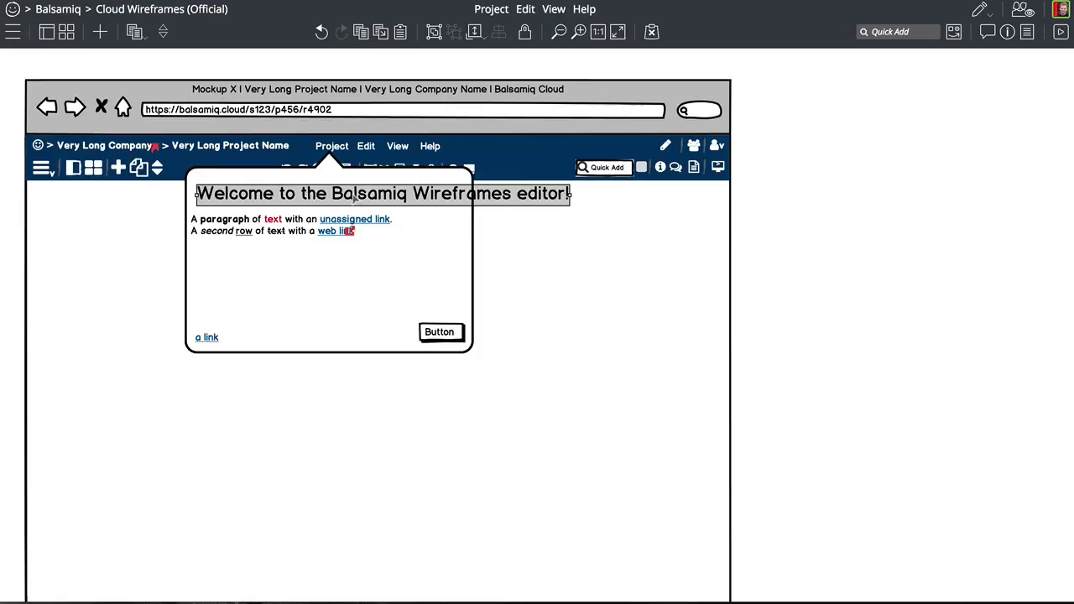
- Align the paragraph under the subtitle and replace its text with 'Here's a few quick tips to get you started.'
drag(277, 219, 279, 215)
double_click(279, 215)
text(Here's)
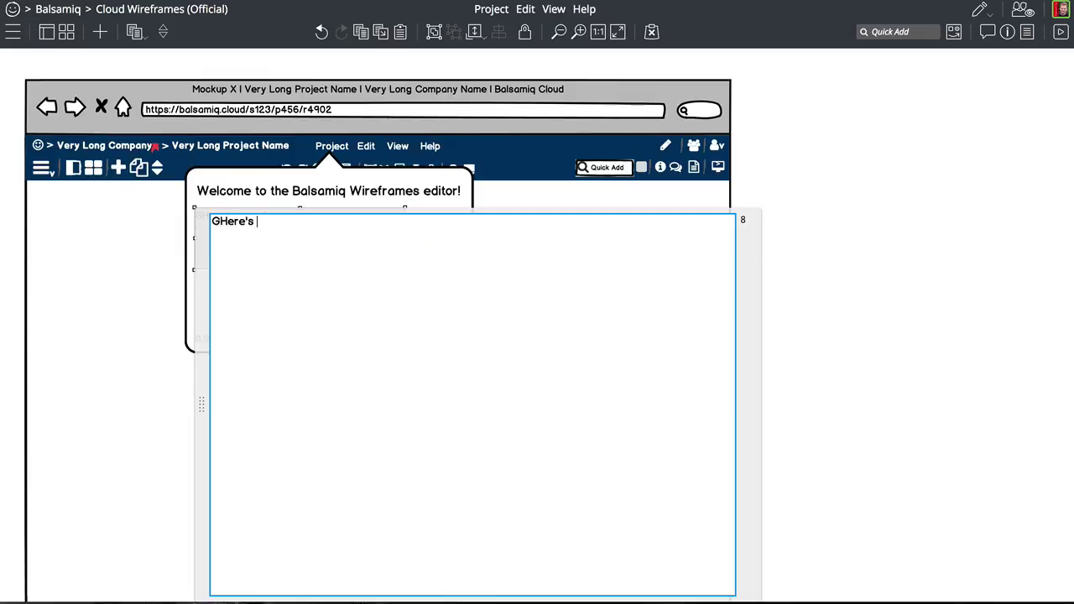
key(ctrl+a)
text(Here's a few quick tips to g)
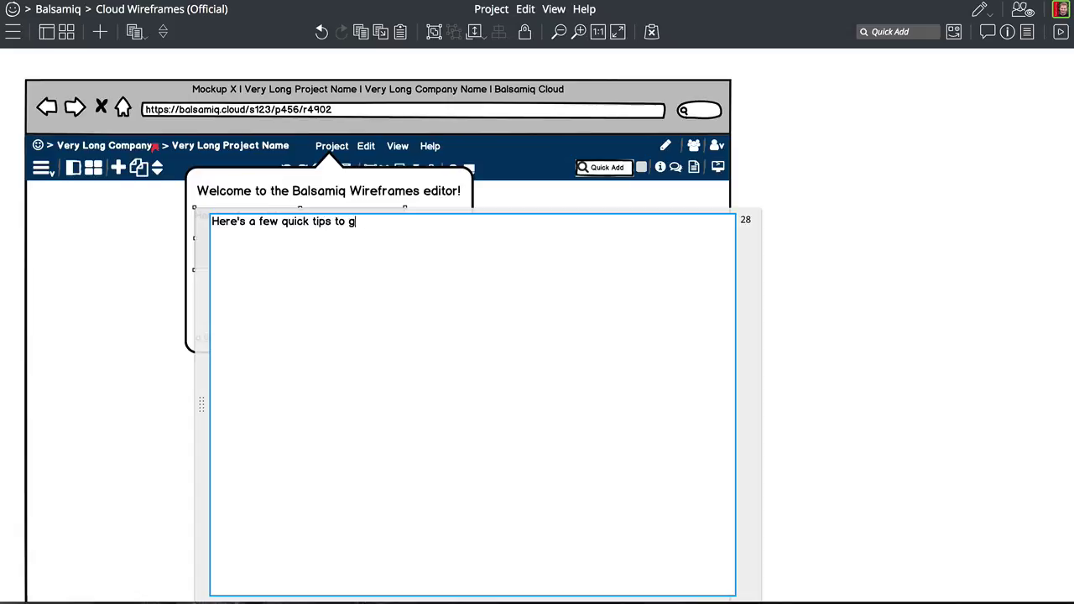
text(et you started)
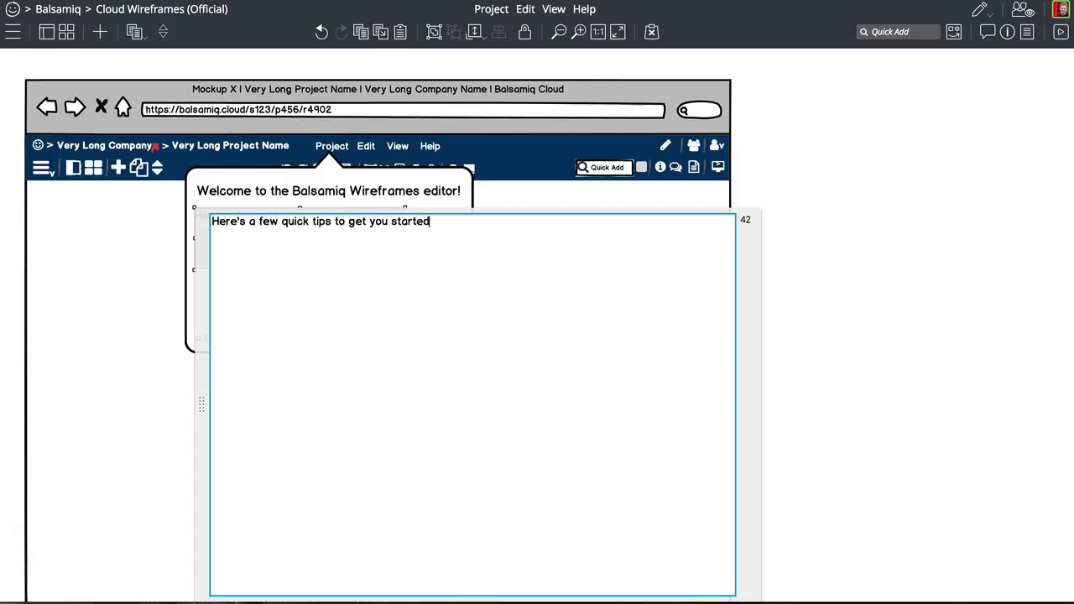
text(.)
- Add a blank line and the sentence 'The *menus* are up here in the middle!' to the paragraph, with menus marked bold
key(Return)
key(Return)
text(The *M)
text(* are )
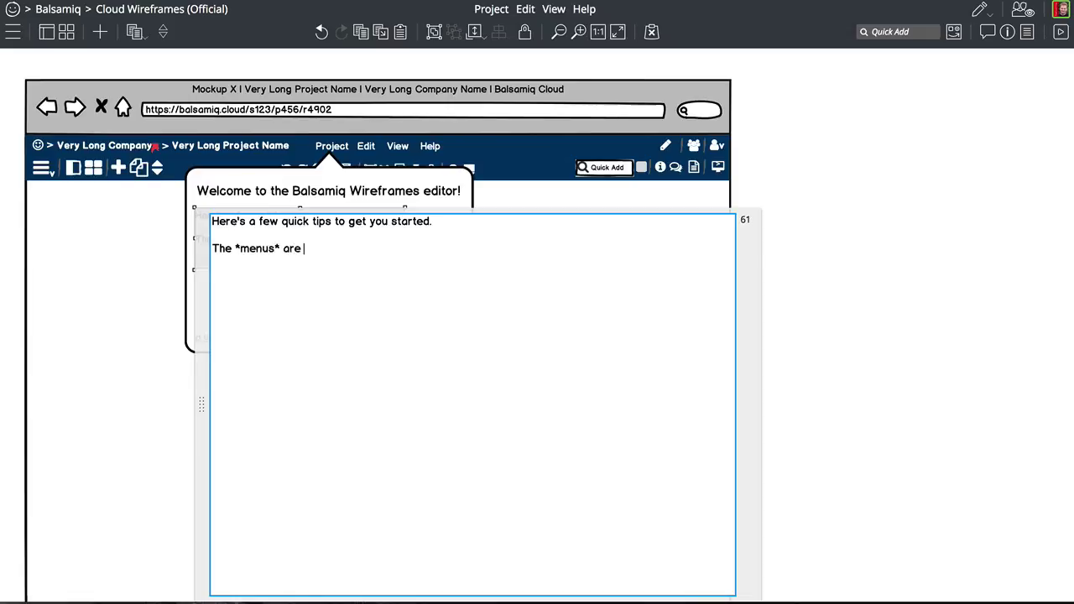
text(up here in the middle!)
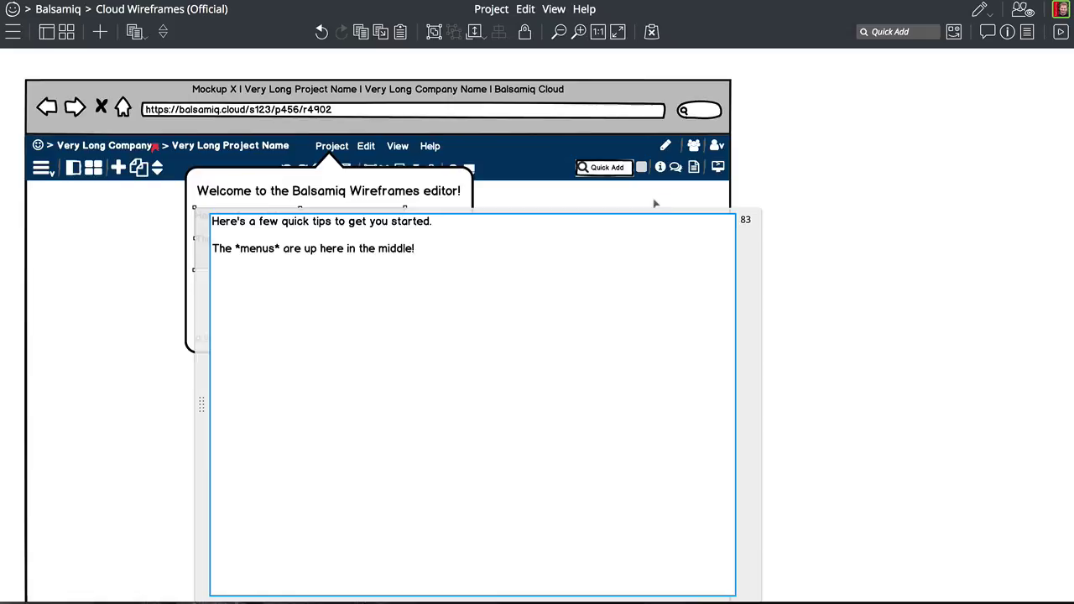
click(825, 205)
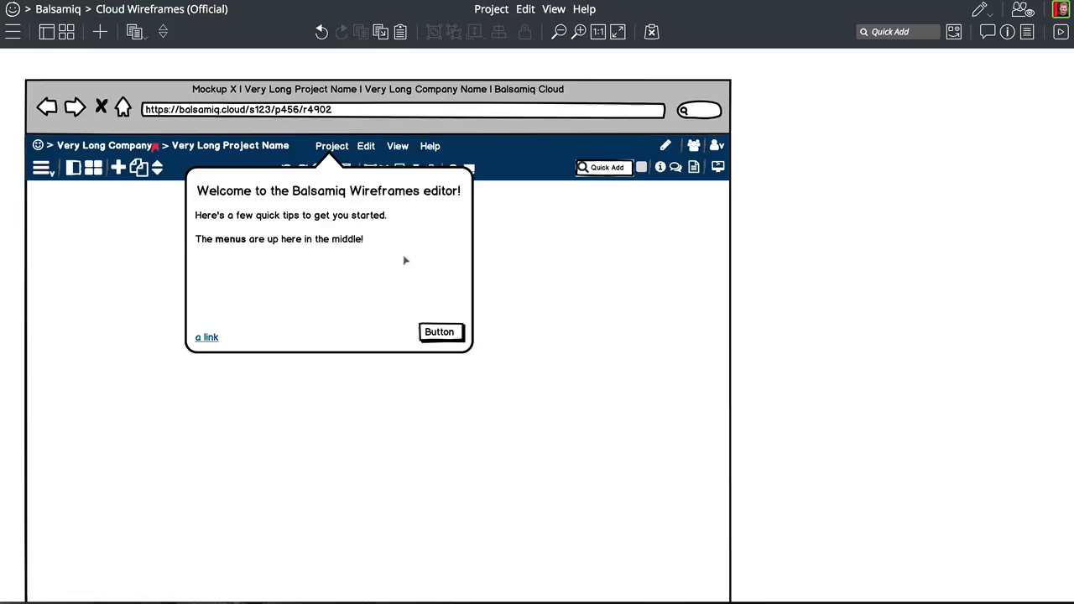
- Label the popover's link Skip Tour and its button Next, and shift the button slightly down
double_click(209, 336)
text(Skip Tou)
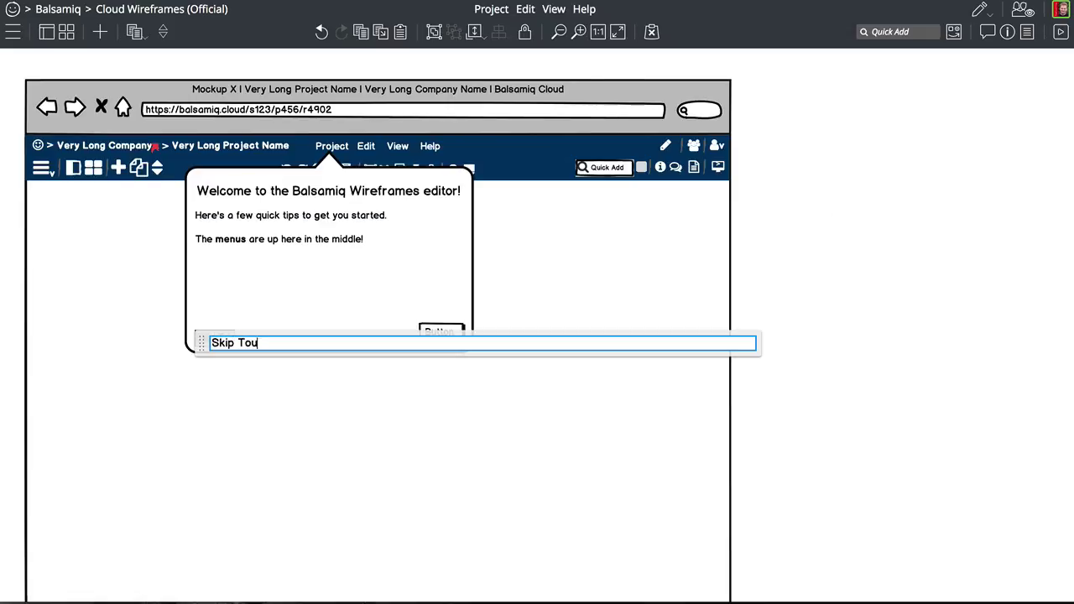
text(r)
click(864, 243)
double_click(434, 335)
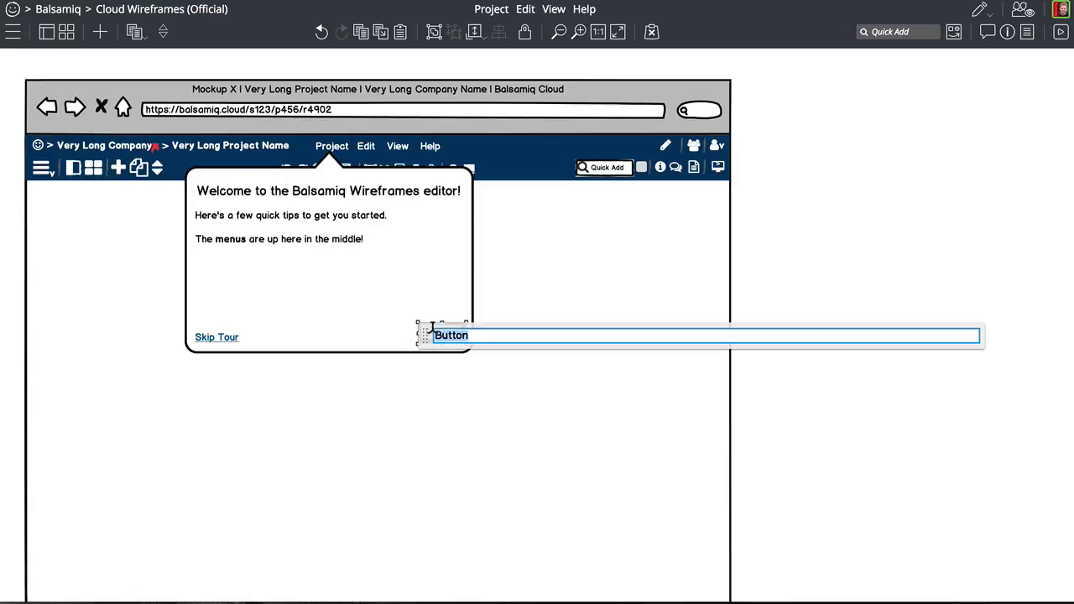
text(Next)
click(840, 250)
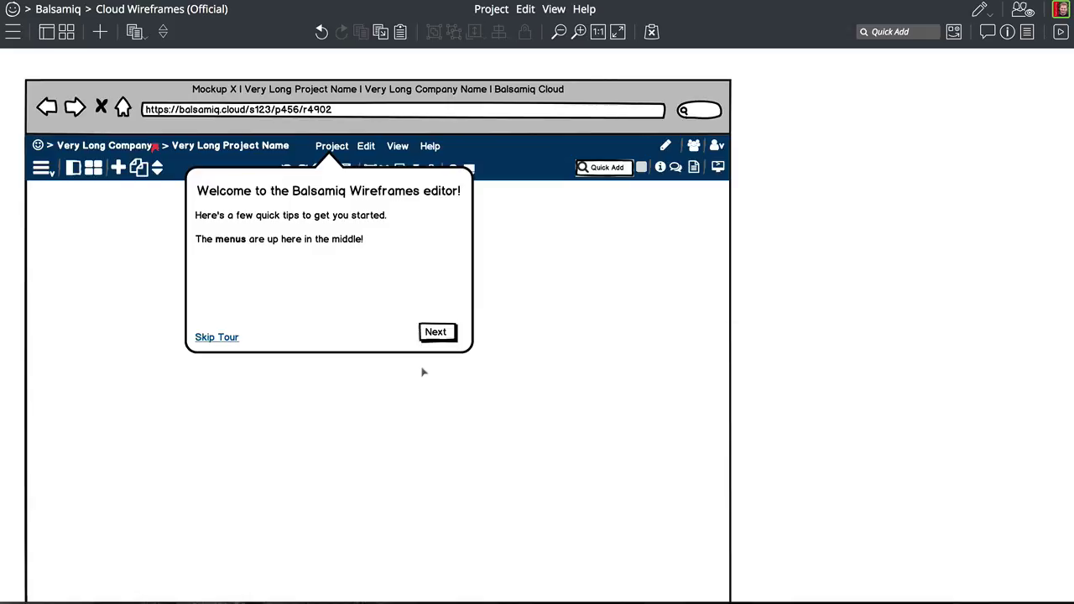
drag(438, 335, 447, 341)
- Add a comment note reading 'Only show the first time.' and place it to the left of the popover
key(ctrl+slash)
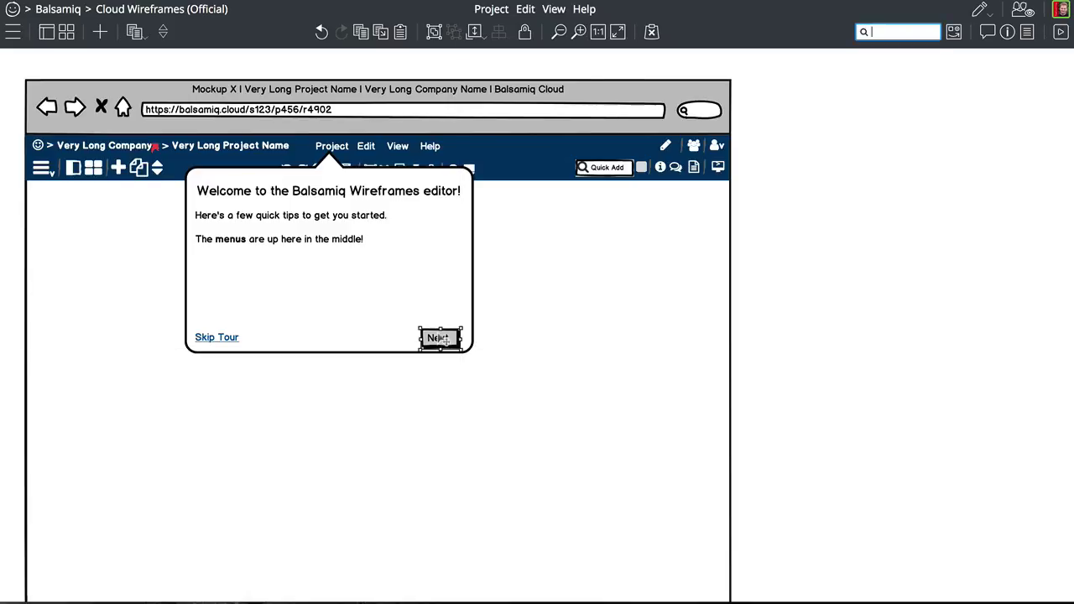
text(com)
key(Return)
key(Return)
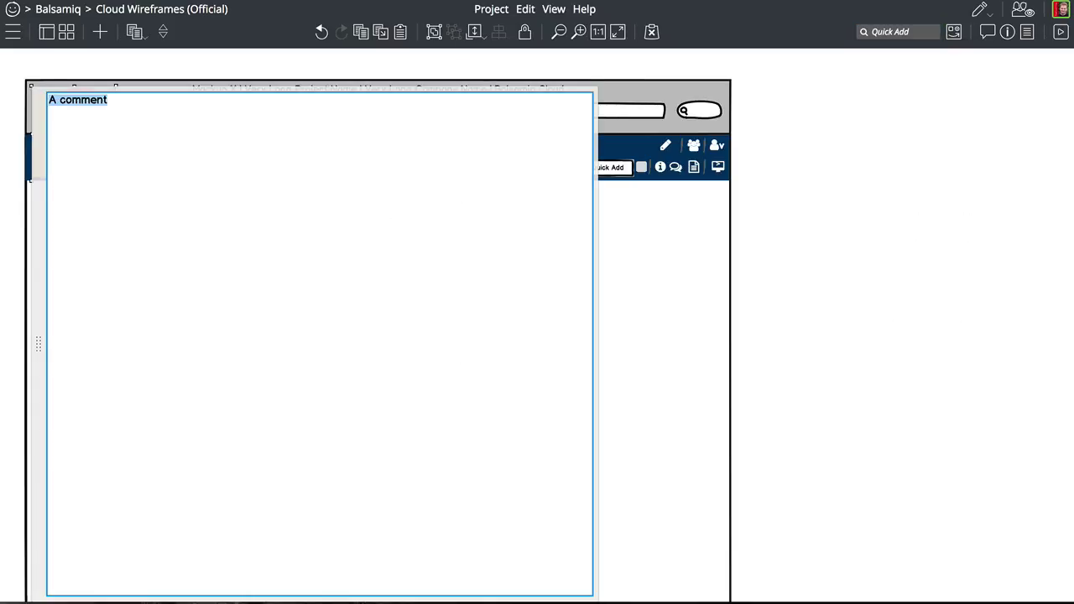
key(BackSpace)
text(Only show the firs)
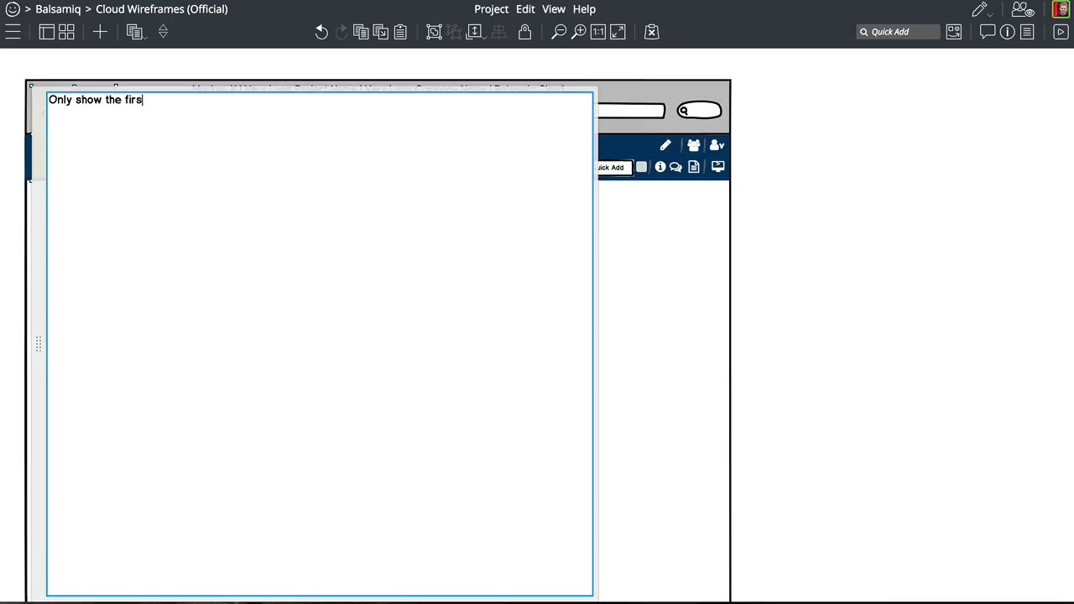
text(t time.)
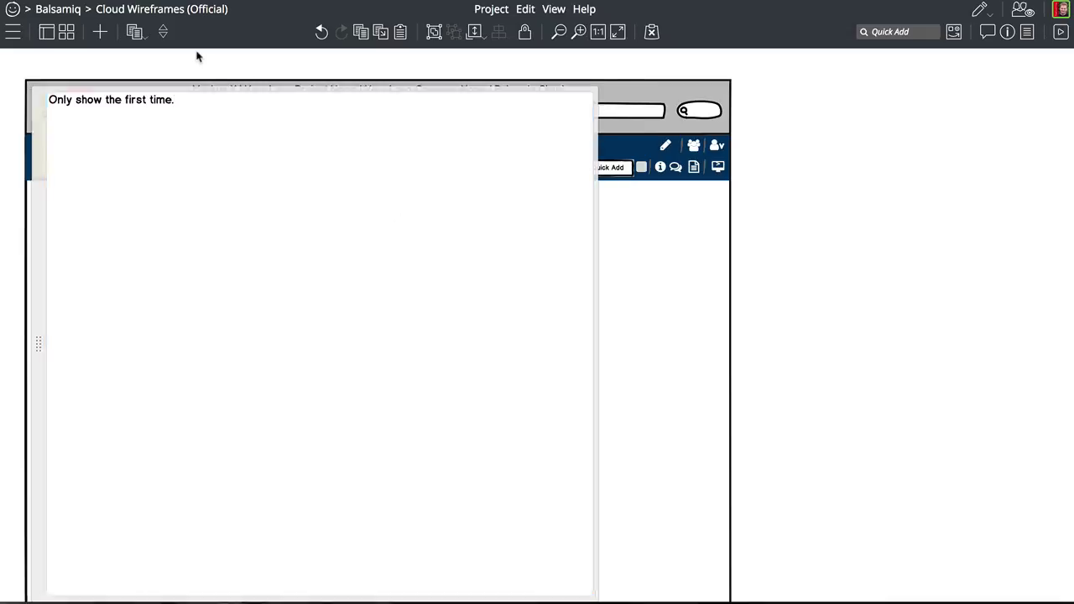
click(196, 53)
drag(106, 118, 158, 229)
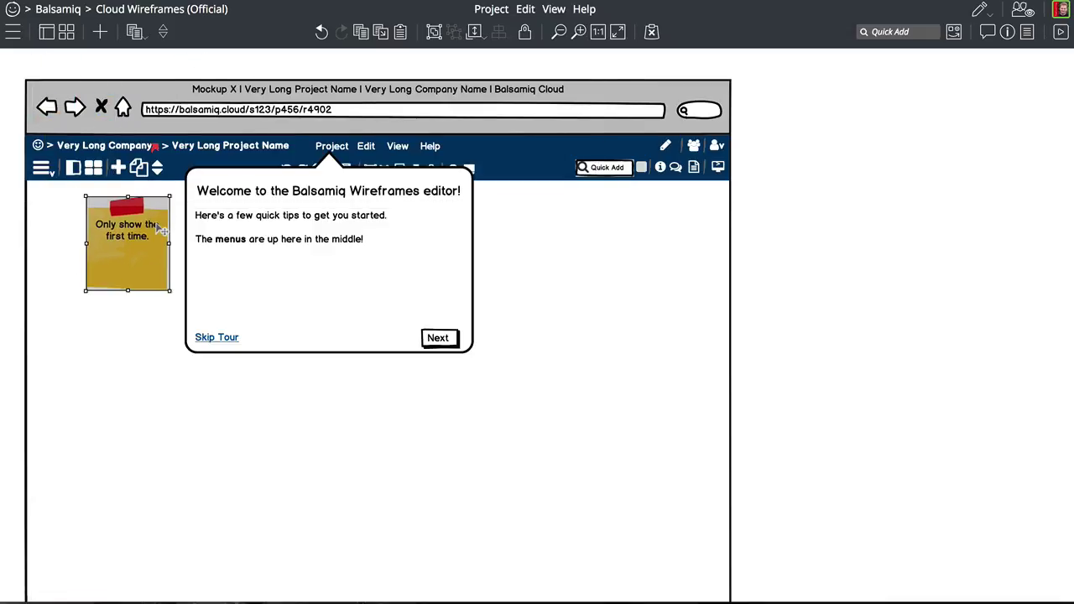
- Extend the comment note's sentence to 'Only show the first time a user uses the editor'
double_click(144, 245)
click(191, 243)
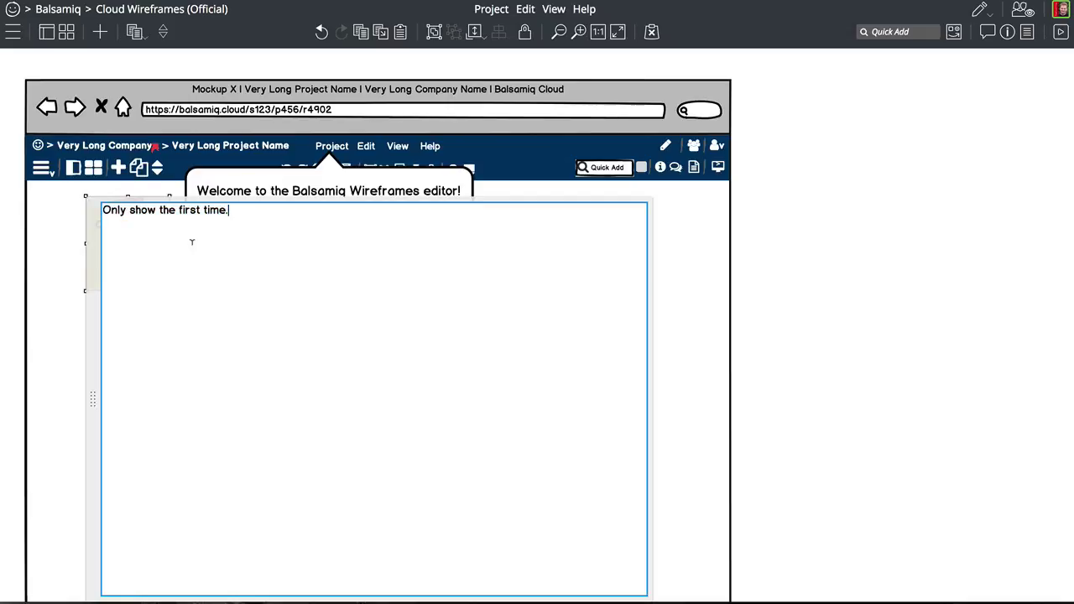
text(a user uses the edito)
key(BackSpace)
key(BackSpace)
key(BackSpace)
key(BackSpace)
text(ditor)
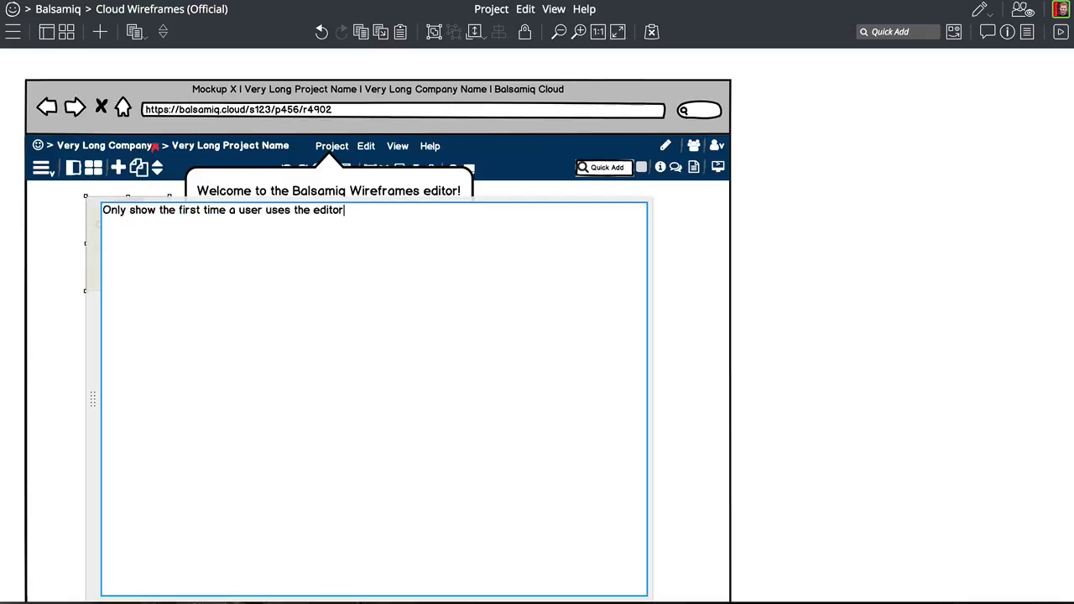
- Append '. Save a cookie on their computer to remember.' to the comment note and enlarge the note to fit its text
text(. Save a cookie on th)
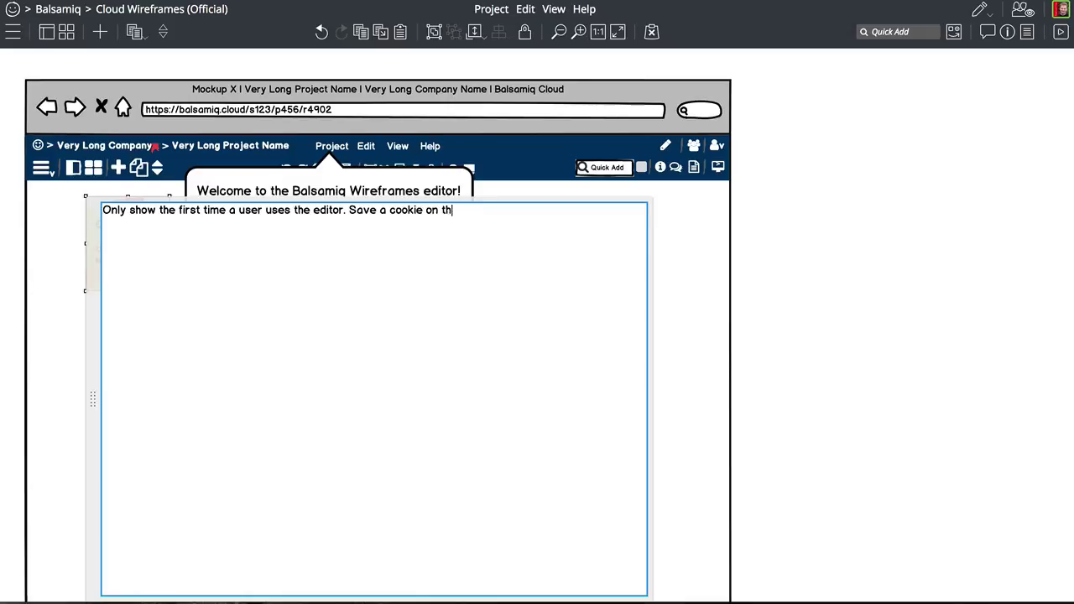
text(eir computer to remember.)
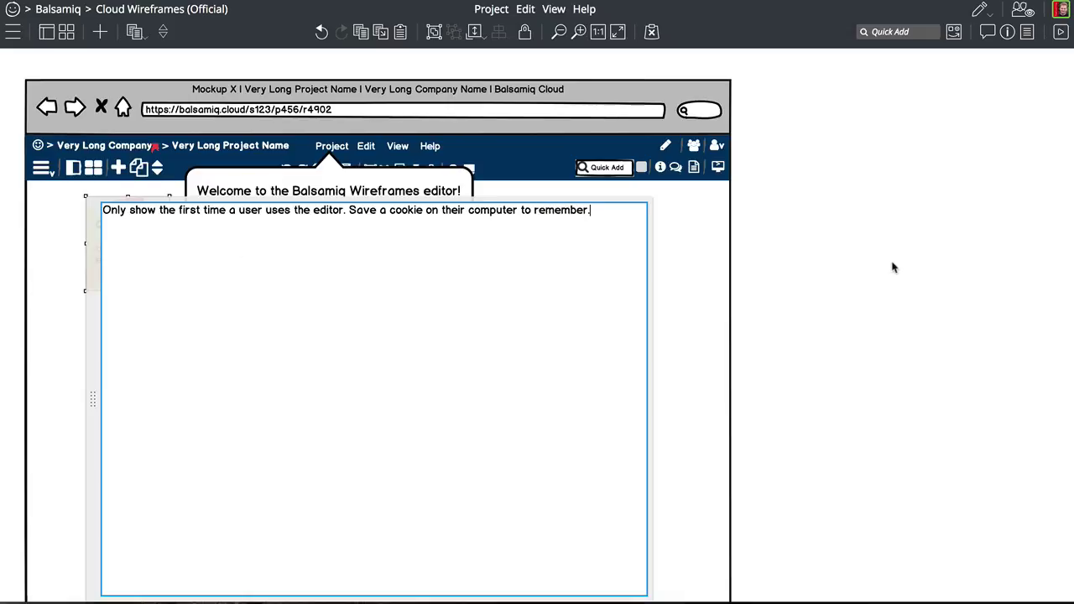
click(893, 267)
click(126, 266)
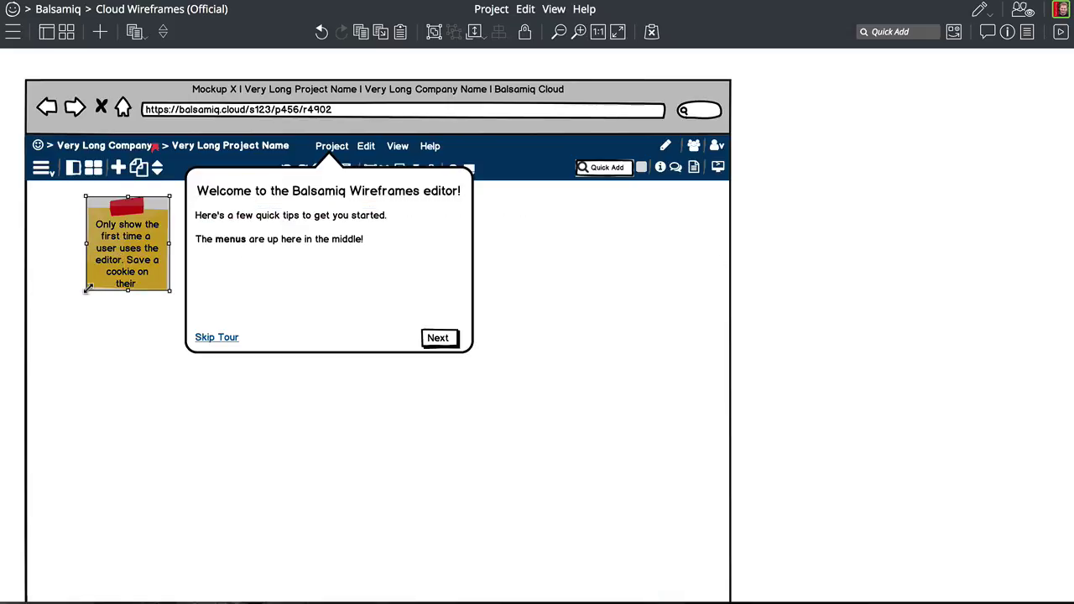
drag(86, 290, 52, 300)
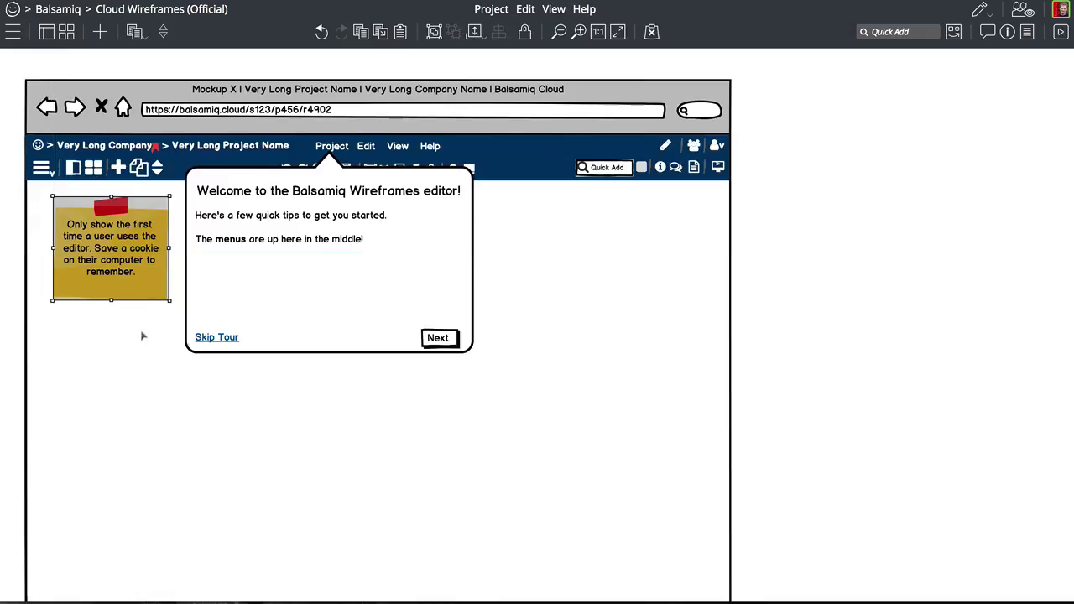
- Move the Next button and the Skip Tour link slightly higher in the popover so they line up with each other
click(210, 340)
drag(448, 340, 453, 335)
drag(233, 342, 236, 336)
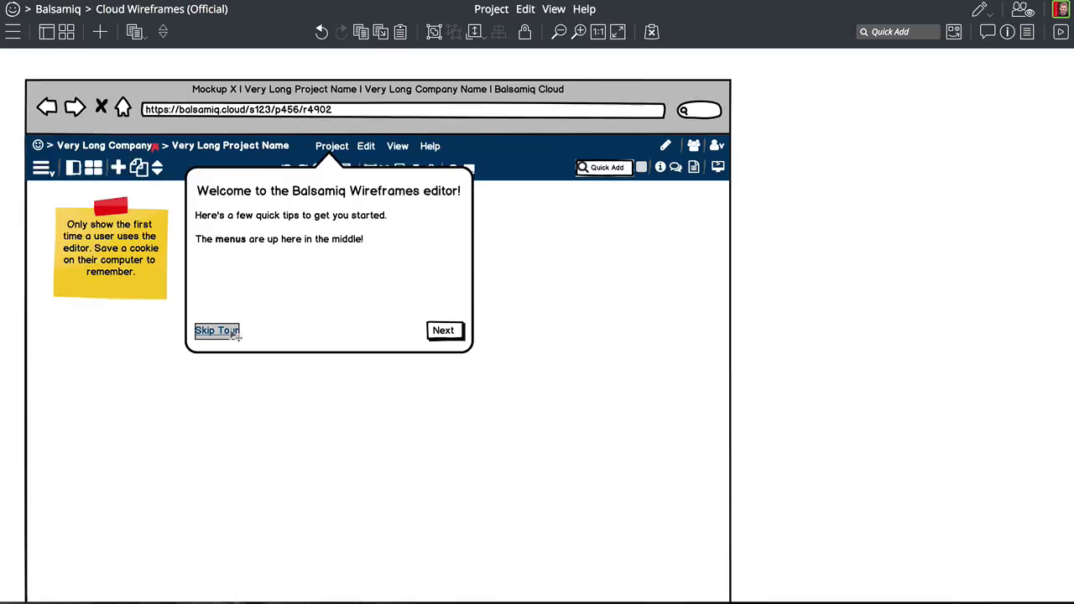
key(Up)
key(Up)
- Add a Circle icon in the empty area to the right of the browser mockup and set its size to XS
key(slash)
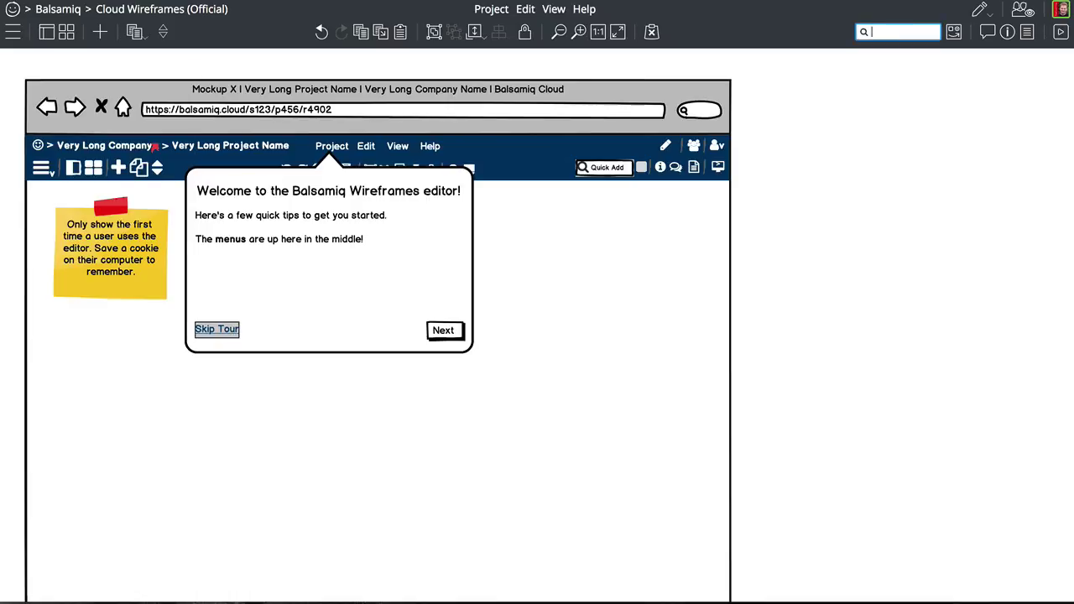
text(dot)
key(Down)
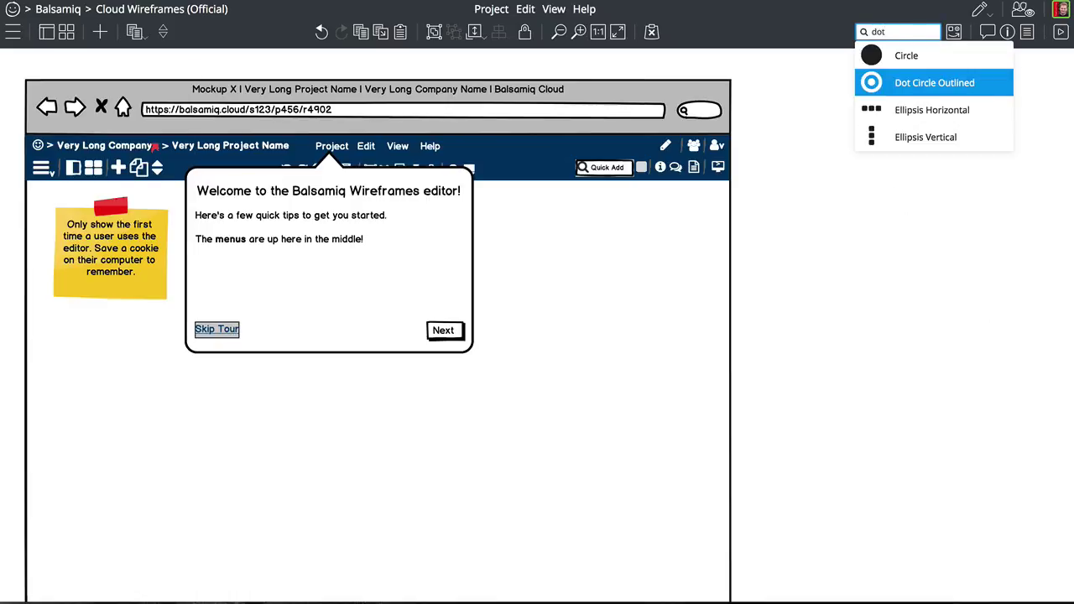
key(Down)
key(Up)
key(Up)
key(Return)
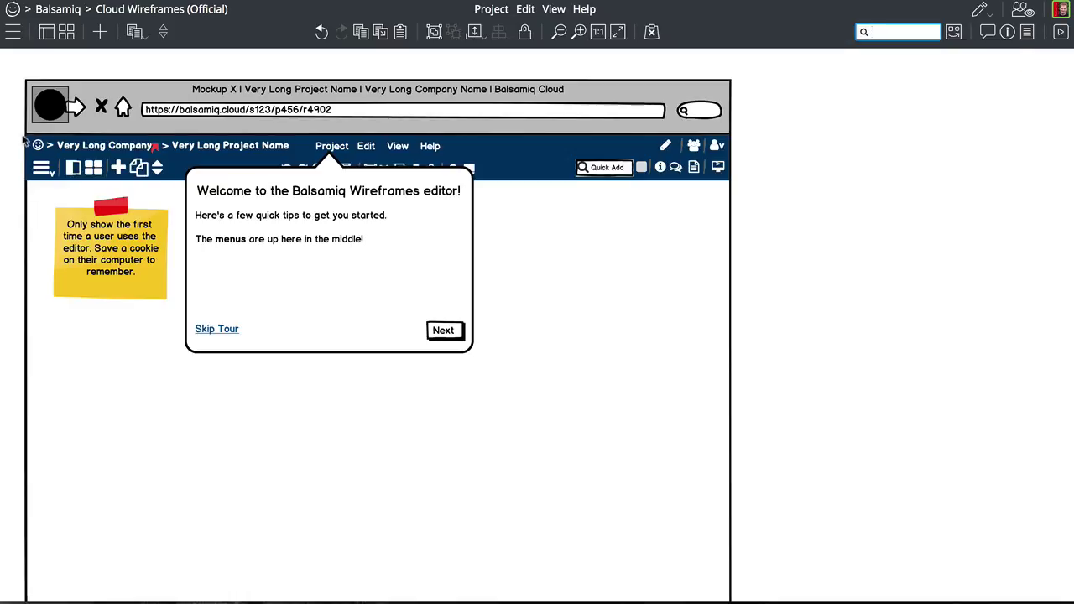
drag(48, 115, 771, 332)
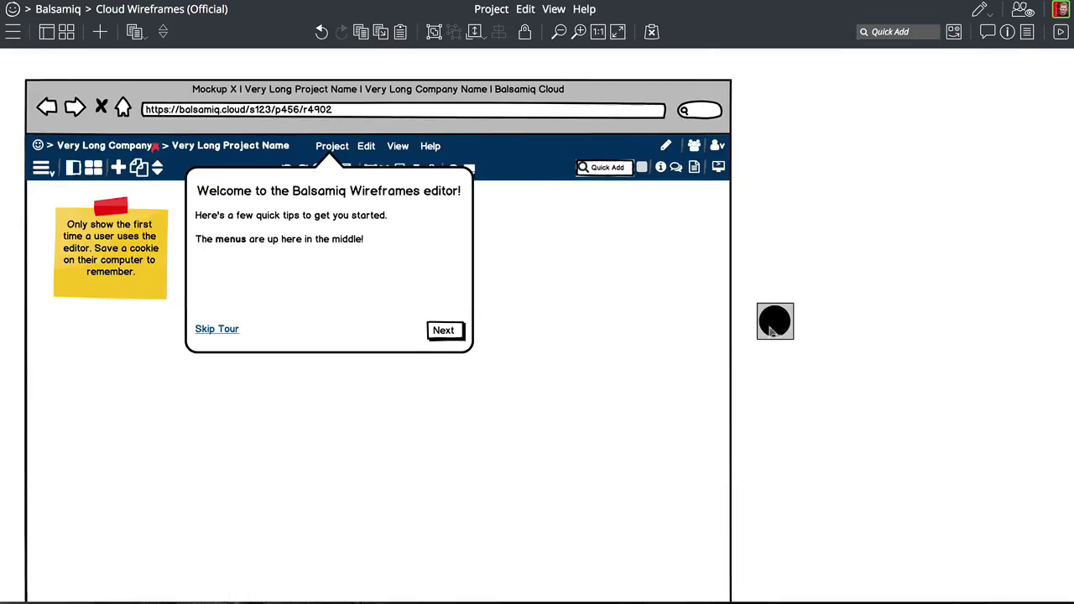
drag(933, 307, 859, 314)
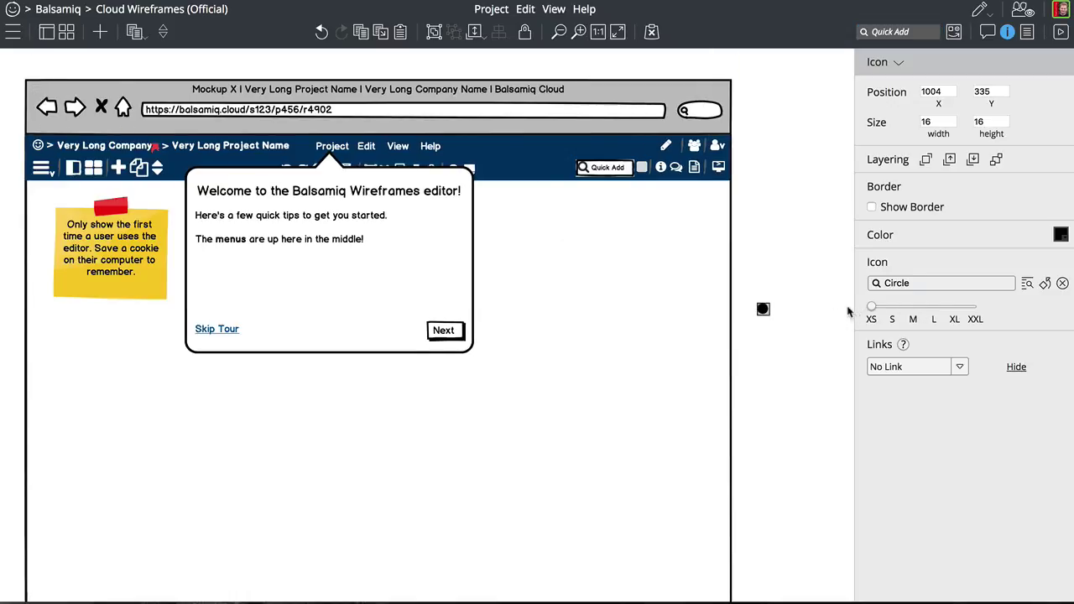
click(801, 317)
- Duplicate the small circle icon four times to form a horizontal row of five dots and select the four copies
drag(763, 310, 767, 315)
key(ctrl+d)
key(ctrl+d)
key(ctrl+d)
key(ctrl+d)
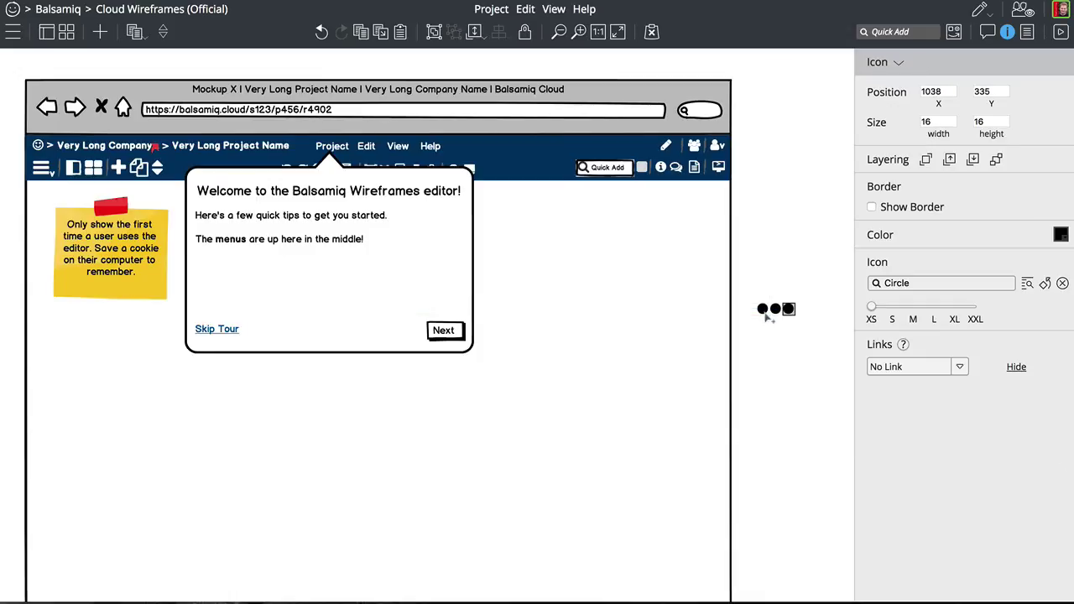
drag(834, 272, 763, 336)
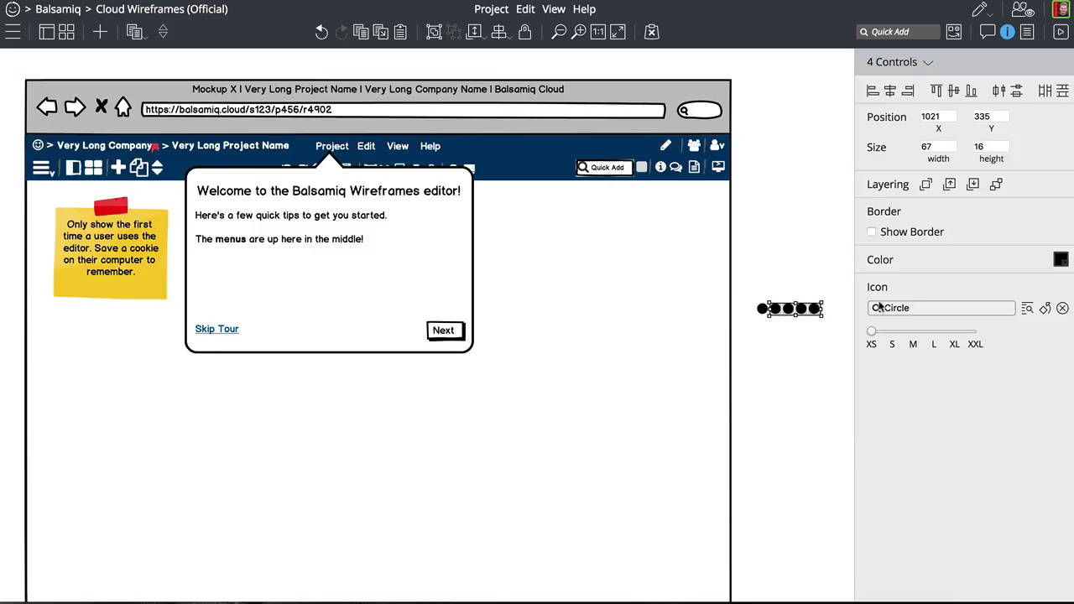
- Color the four selected dots light gray, group all five dots, and place the group between Skip Tour and Next in the popover
click(1059, 260)
click(1039, 300)
click(787, 246)
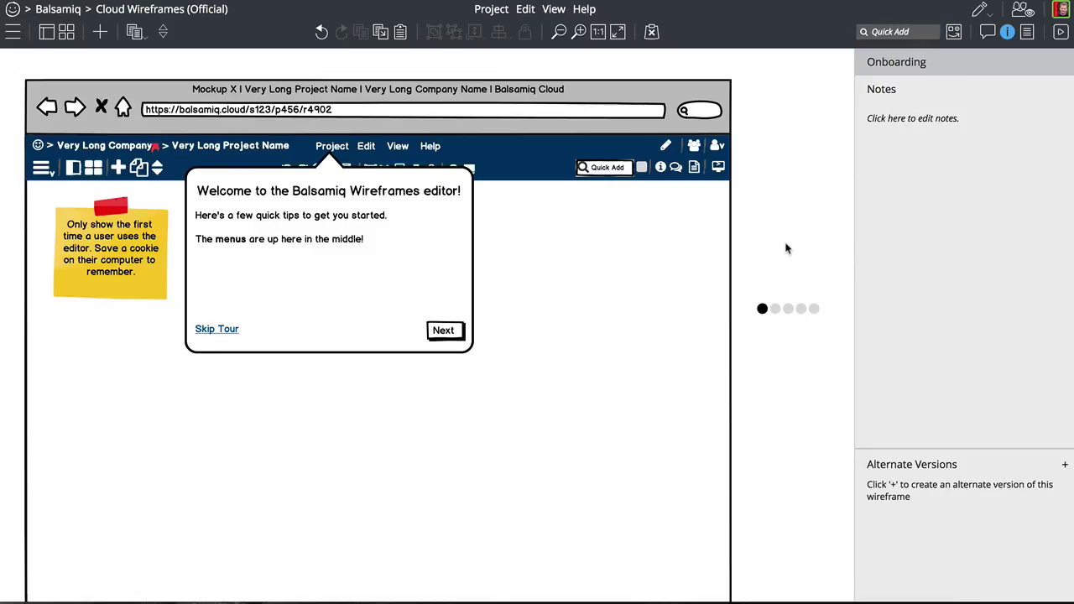
drag(827, 282, 725, 352)
key(ctrl+g)
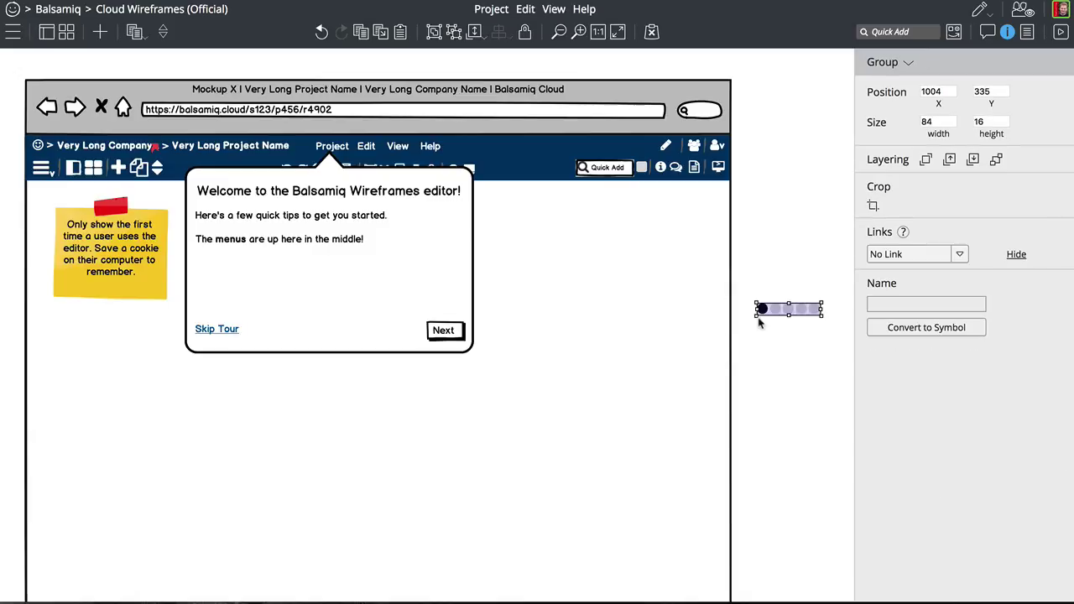
drag(784, 315, 321, 336)
- Increase the popover title's font size to 18 and nudge the title left to align it with the body text
click(304, 195)
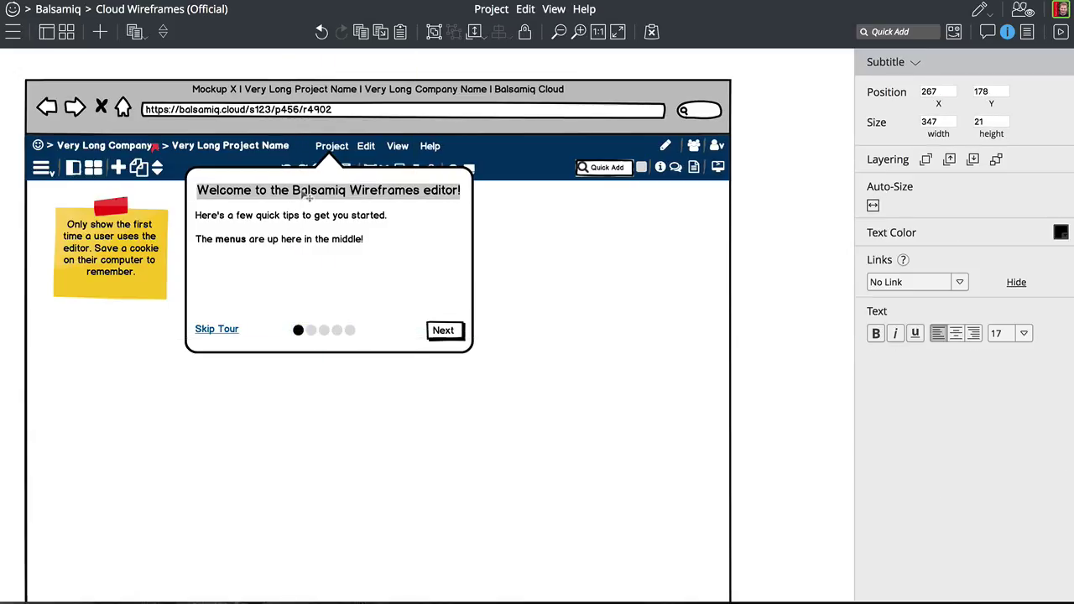
key(ctrl+shift+period)
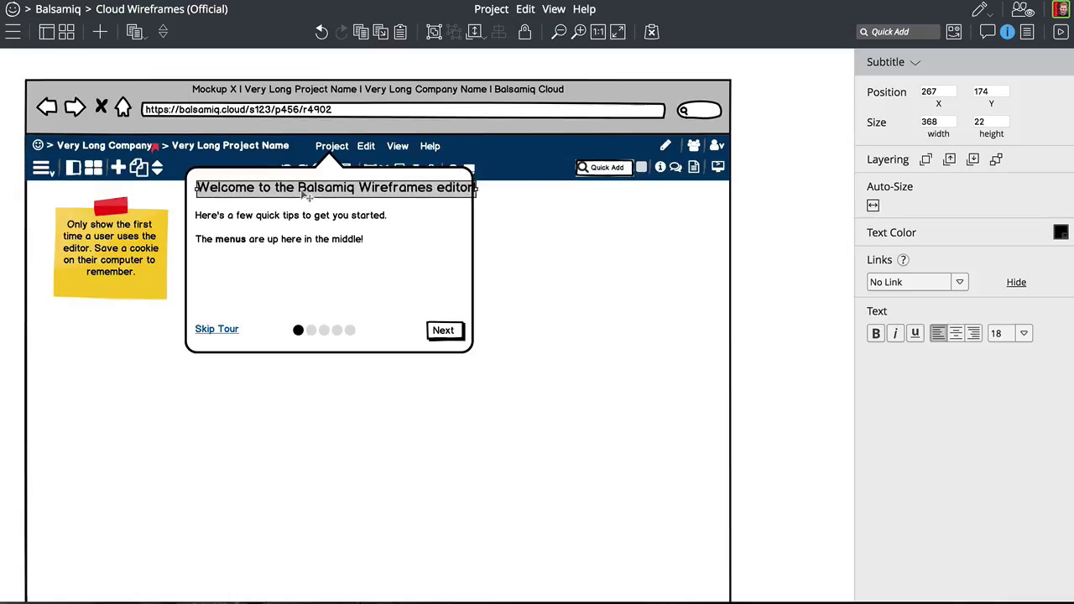
key(Left)
key(Left)
key(Left)
key(Left)
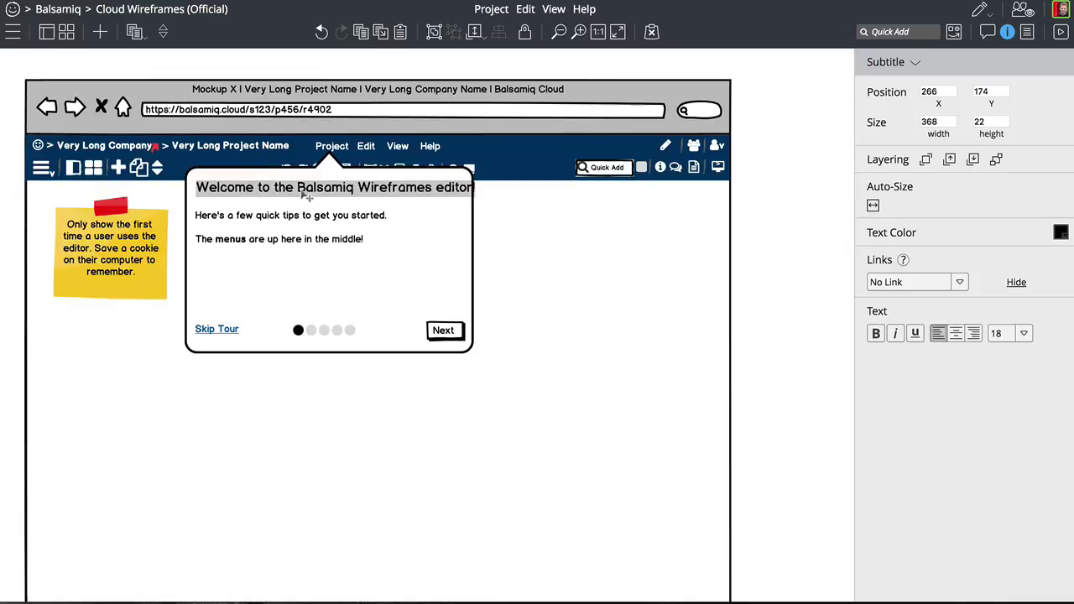
- Widen the popover to about 399 px to fit its title, and shift the Next button and progress dots right to match
click(447, 263)
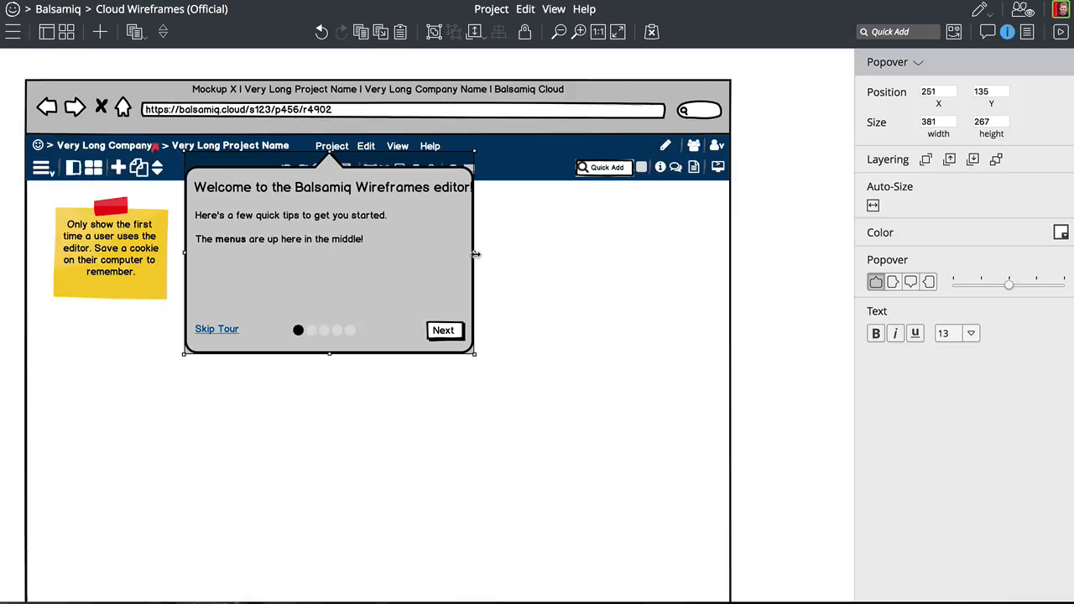
drag(473, 260, 488, 260)
mouse_move(461, 328)
mouse_down()
mouse_move(470, 332)
mouse_move(462, 330)
mouse_up()
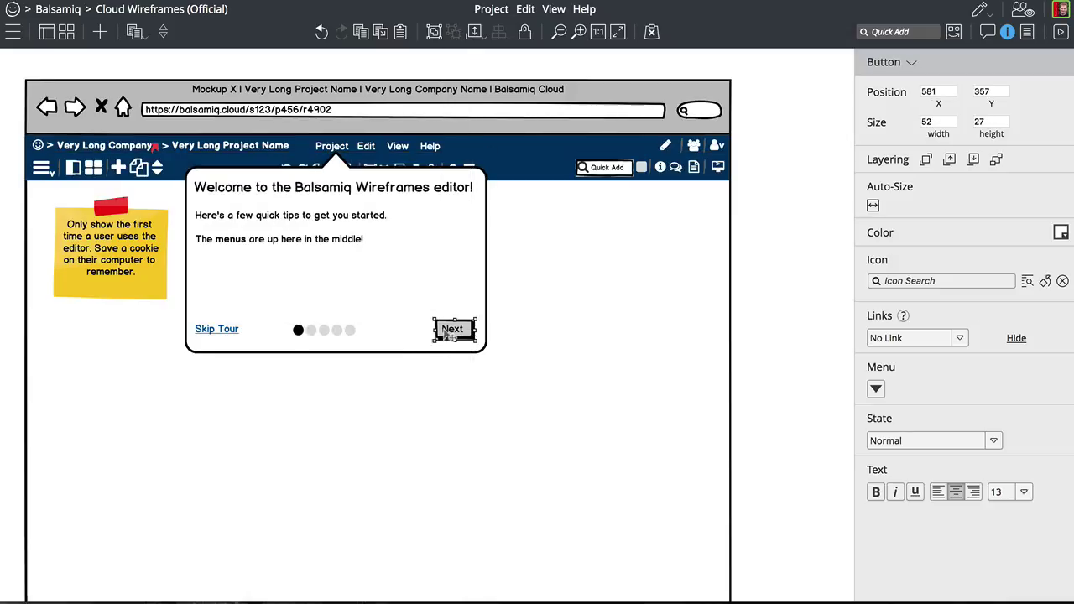
drag(347, 333, 358, 332)
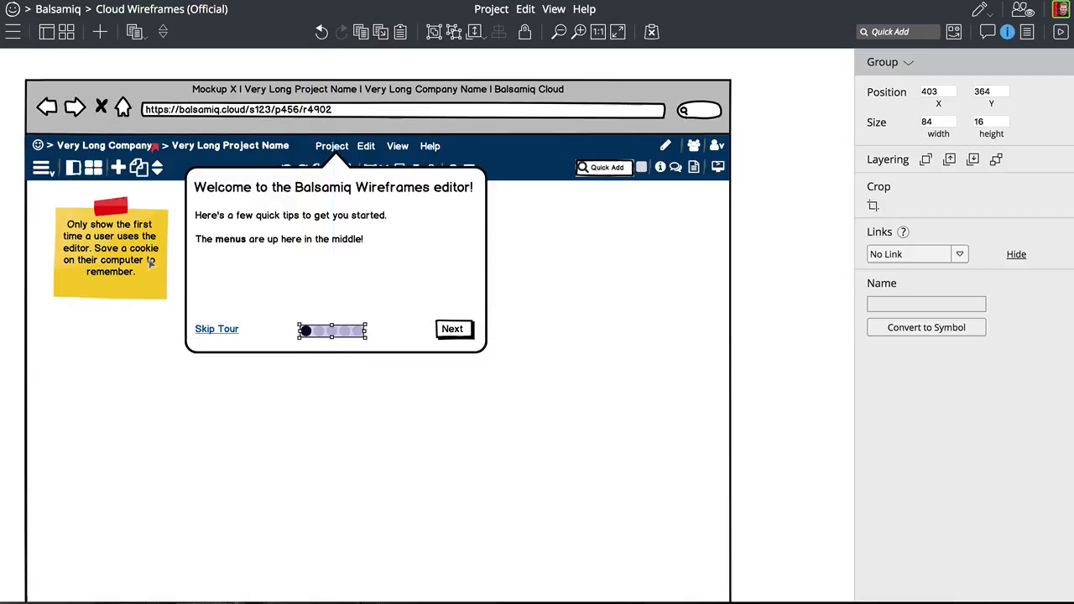
- Prefix the menus line in the popover's body text with '1. '
click(250, 253)
double_click(250, 253)
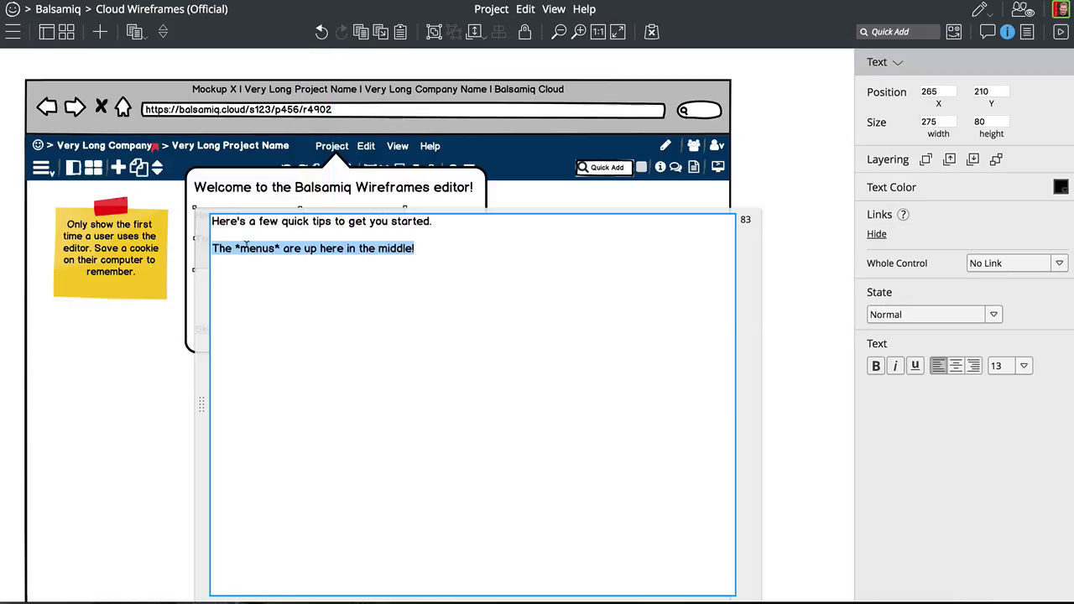
click(235, 249)
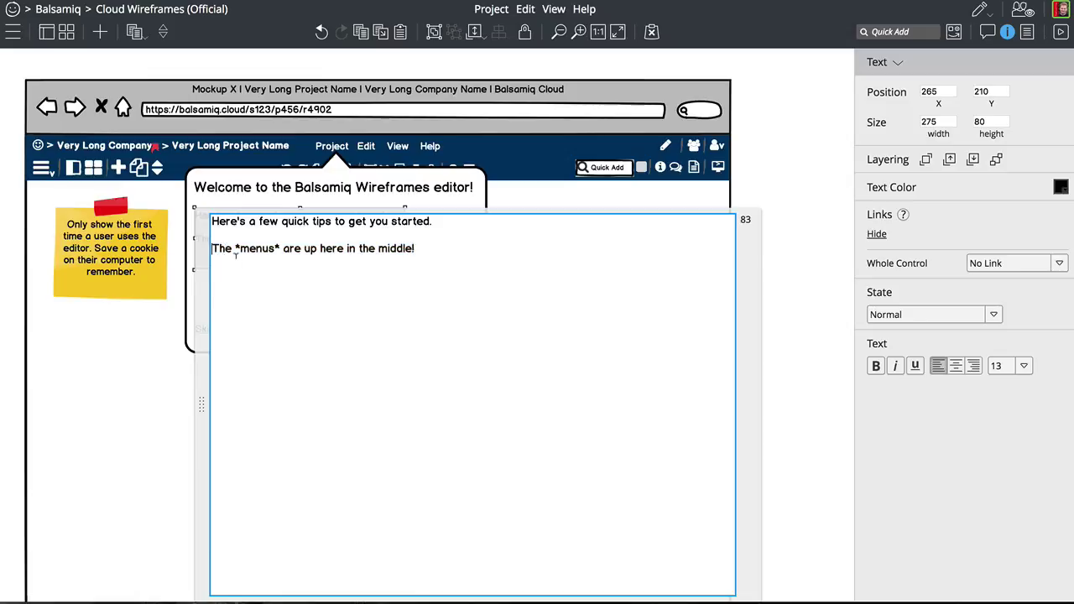
text(1.)
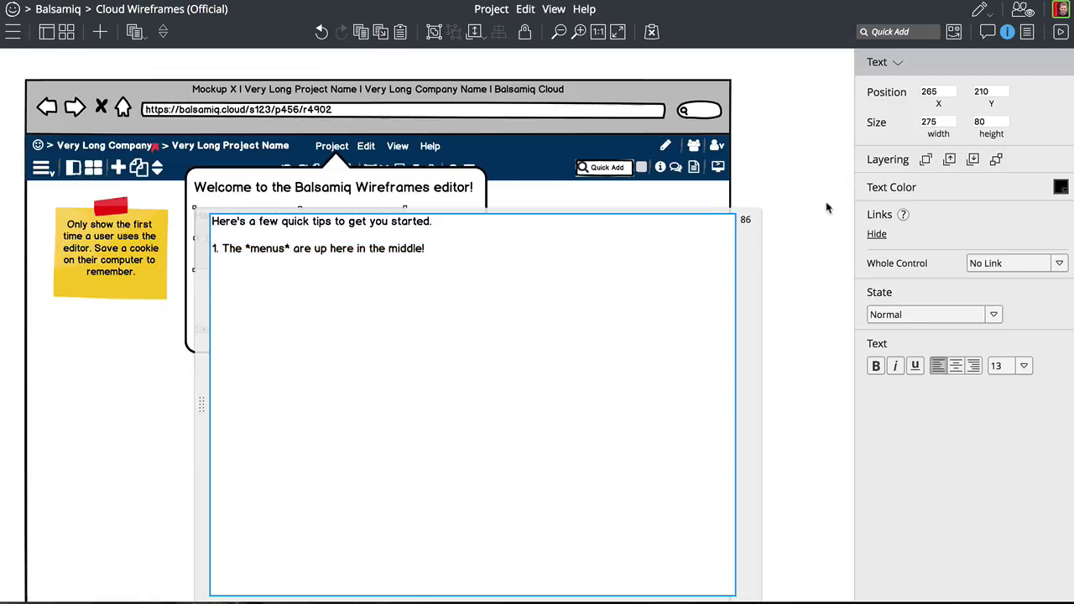
click(826, 208)
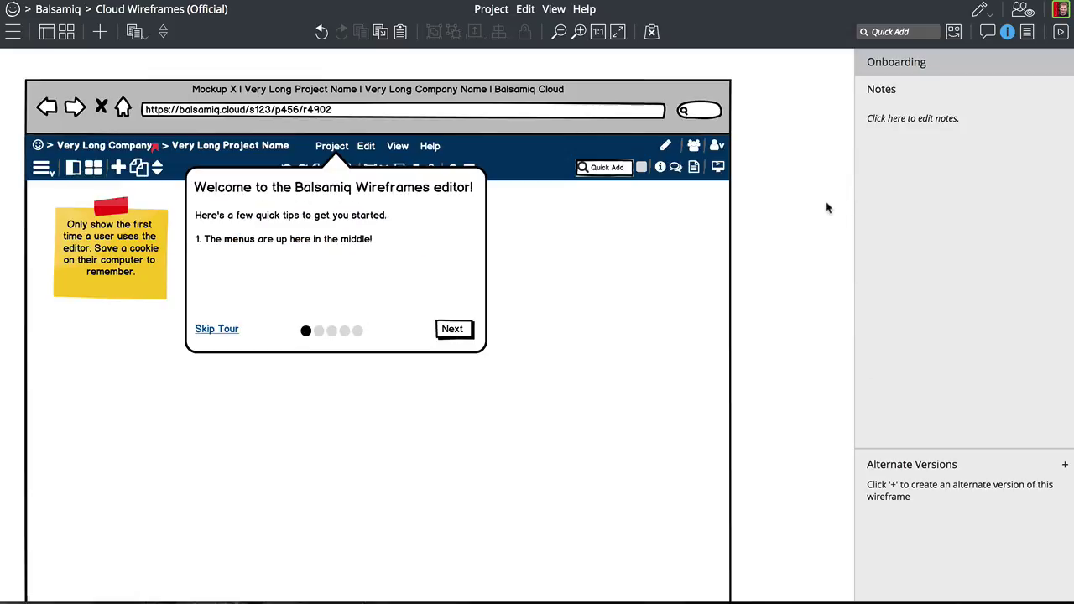
- Reword the start of the popover's menus line to 'First up, the'
click(363, 281)
double_click(321, 252)
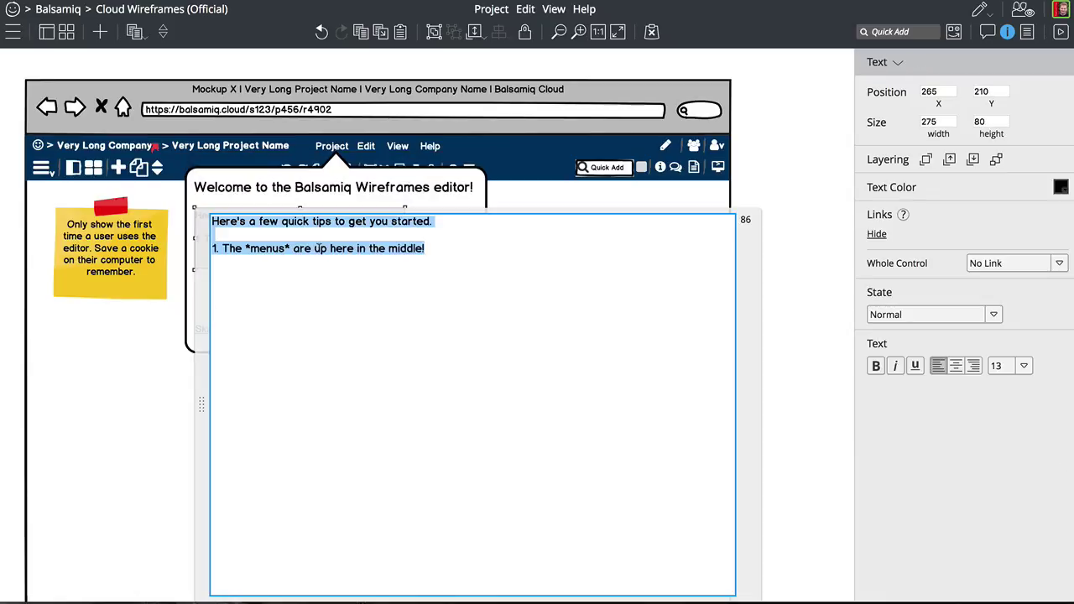
click(223, 249)
key(BackSpace)
key(BackSpace)
key(BackSpace)
text(First up)
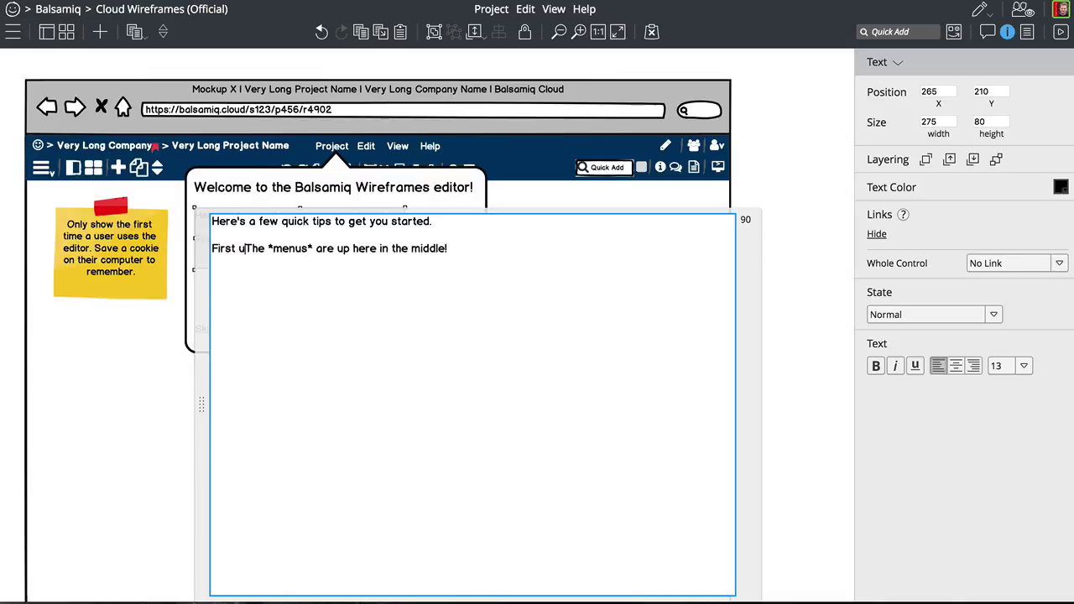
key(BackSpace)
text(,)
key(Delete)
text(t)
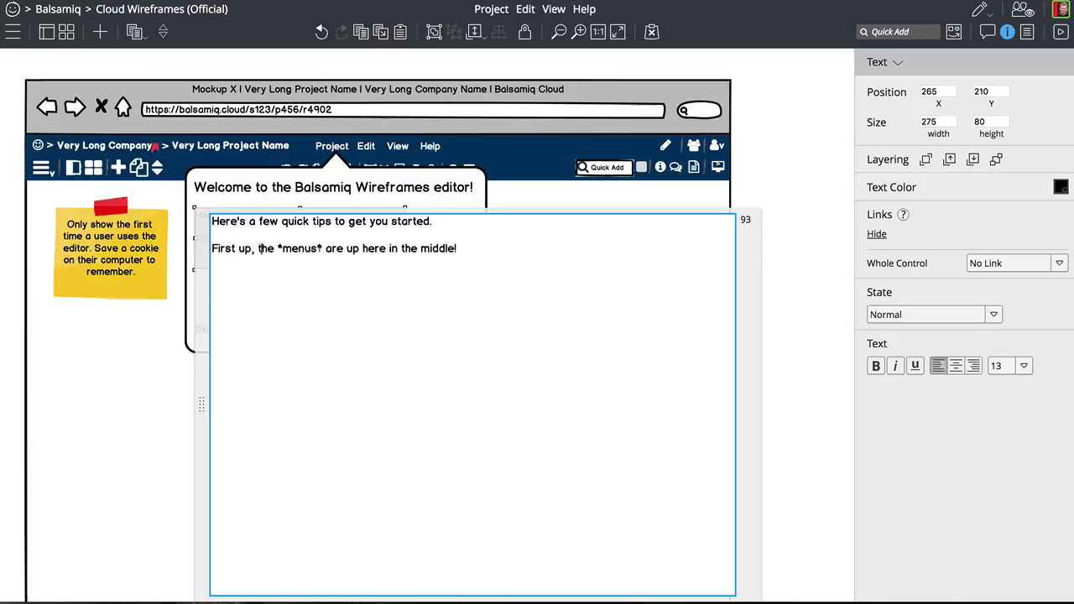
- Change 'menus' to 'MENUS' in the popover's body text and widen the text box to about 366 px so the sentence fits on one line
double_click(299, 248)
text(MENUS)
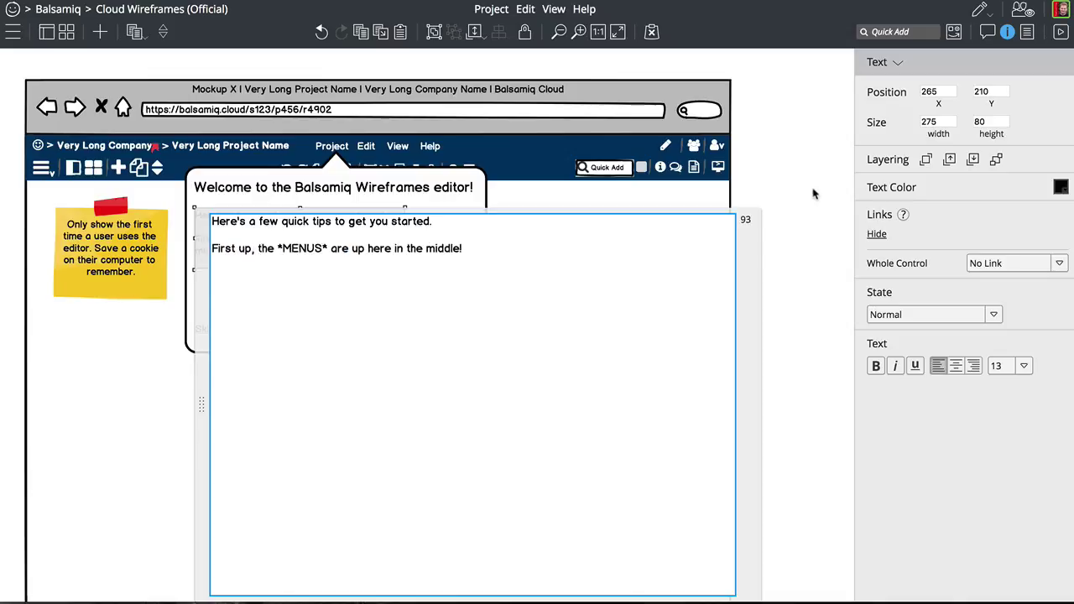
click(812, 194)
click(338, 236)
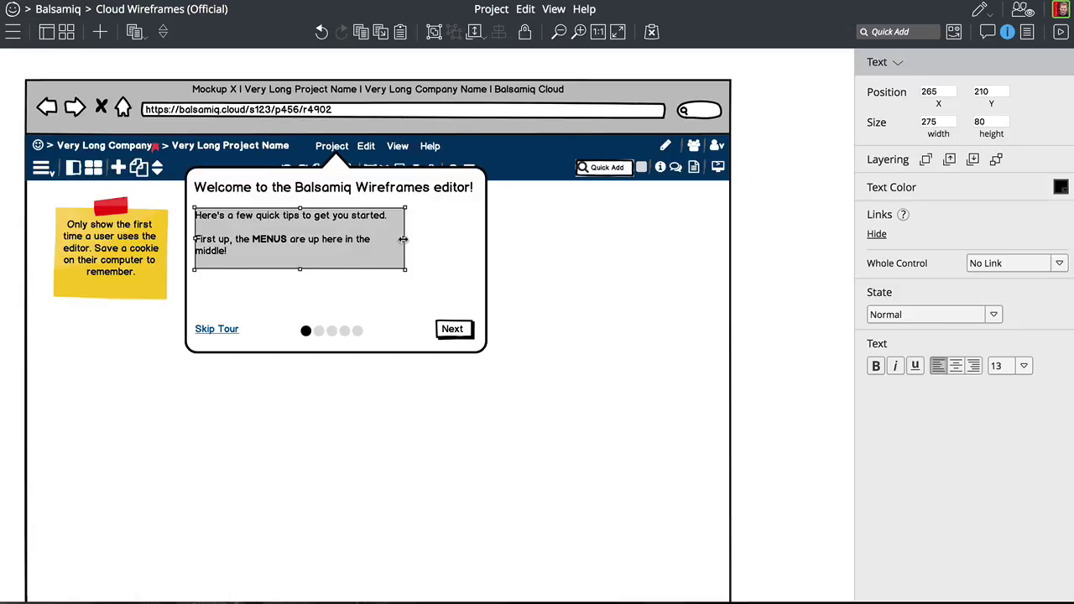
drag(404, 239, 474, 240)
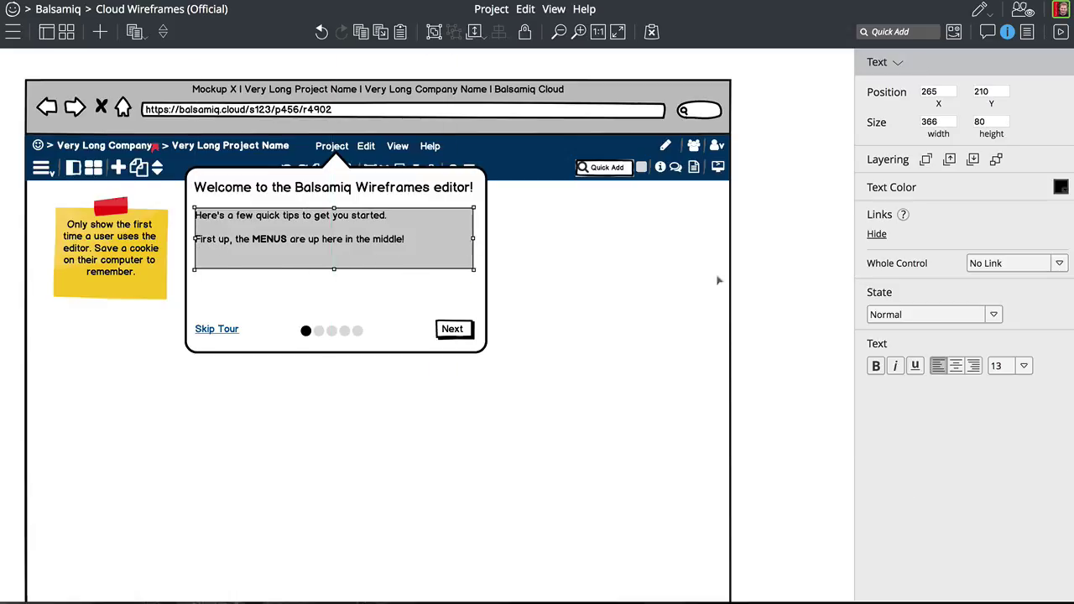
click(801, 275)
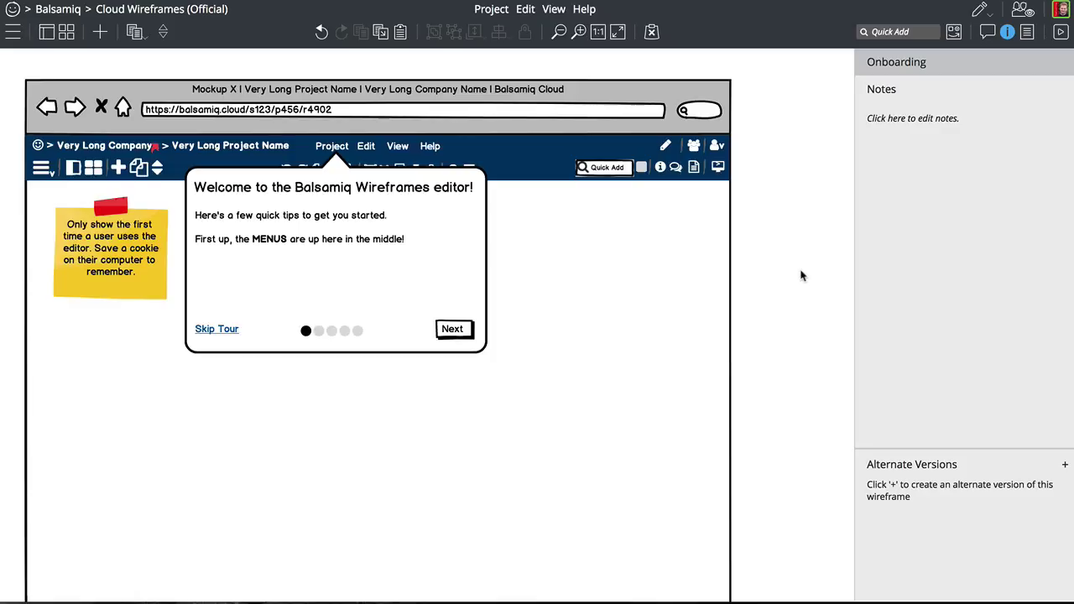
click(467, 225)
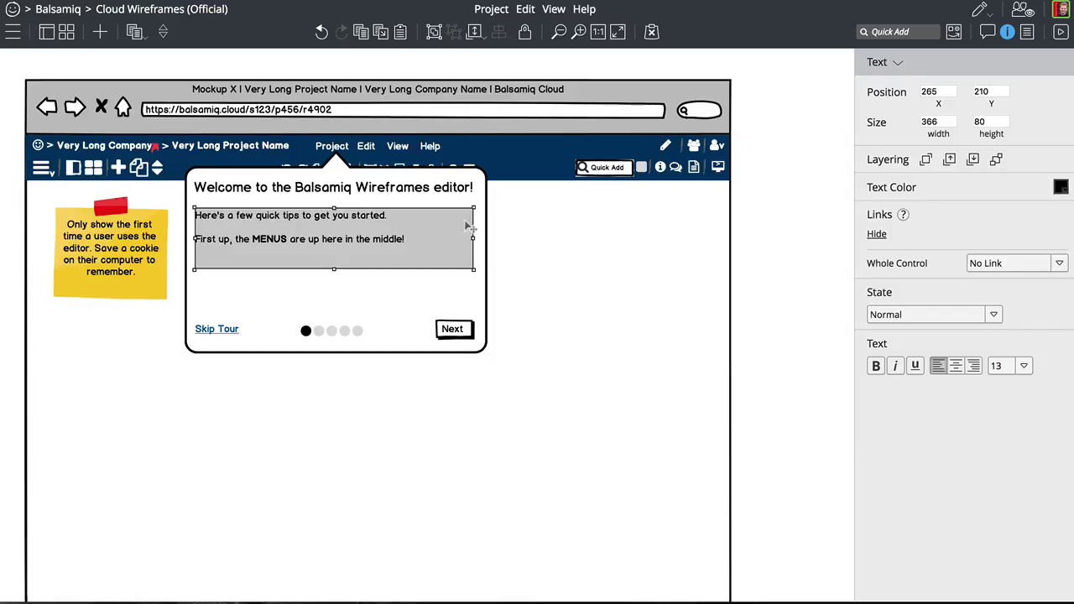
click(817, 248)
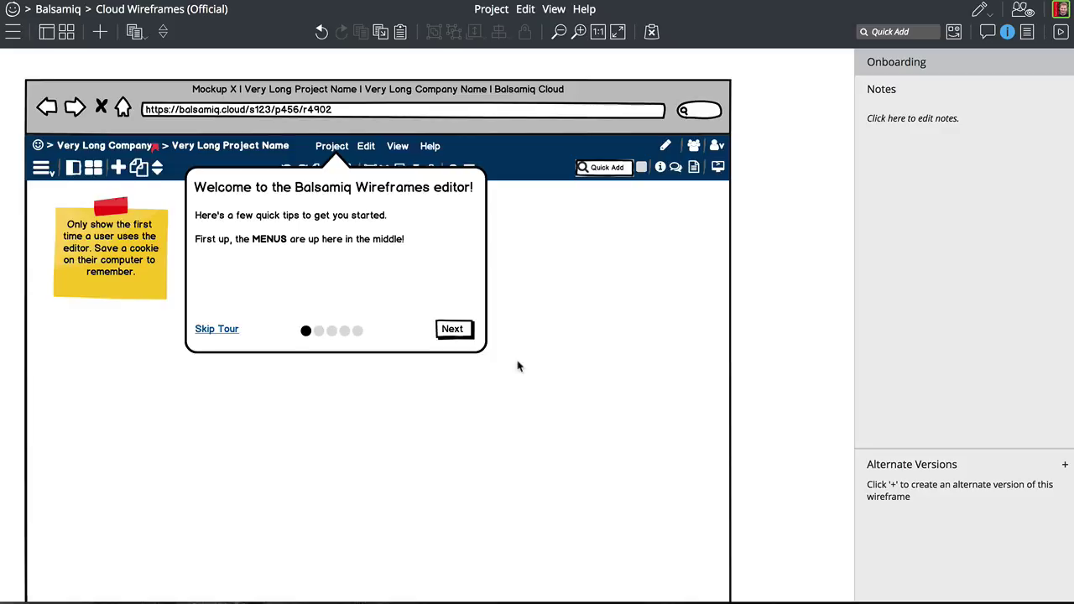
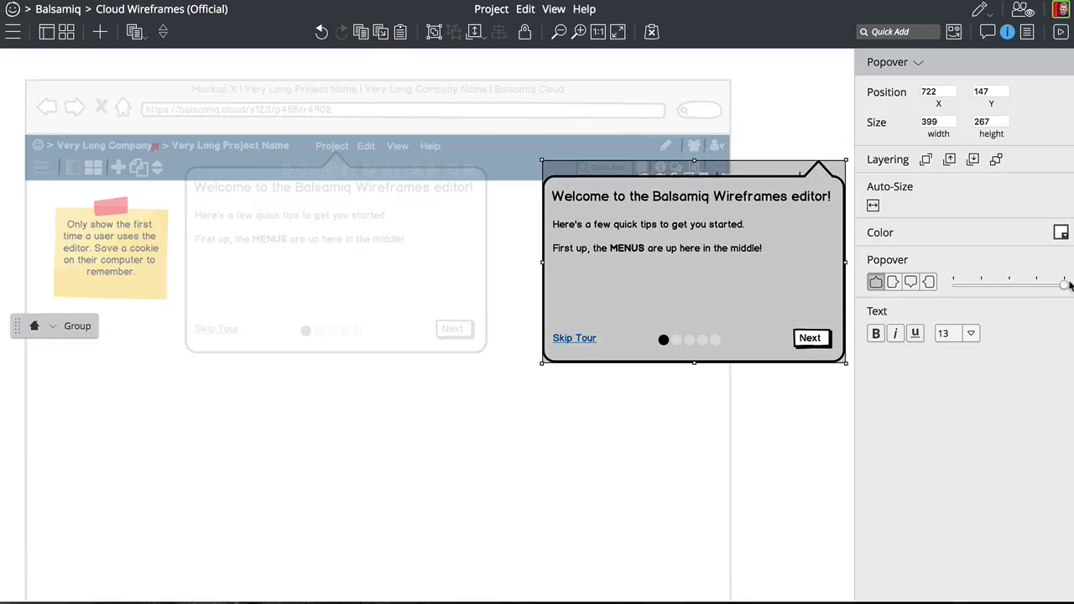
- Move the copied popover's contents over the mockup so that its arrow points at the people icon in the mockup's header
click(818, 142)
click(792, 223)
drag(792, 223, 652, 221)
double_click(627, 213)
- Change the second popover's title to 'This is how you share and invite collaborators'
double_click(598, 194)
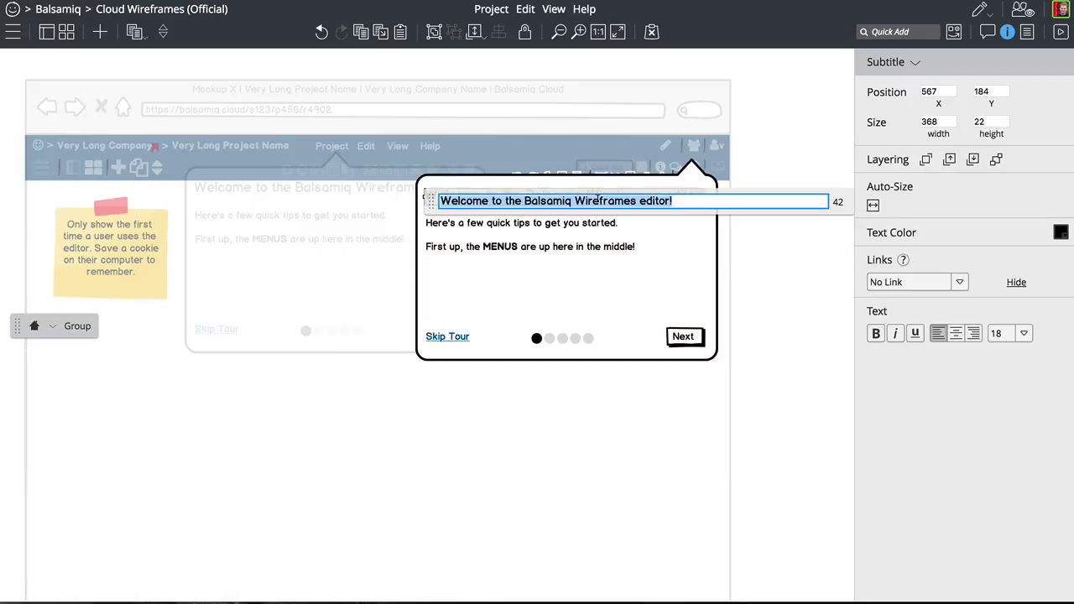
text(Th)
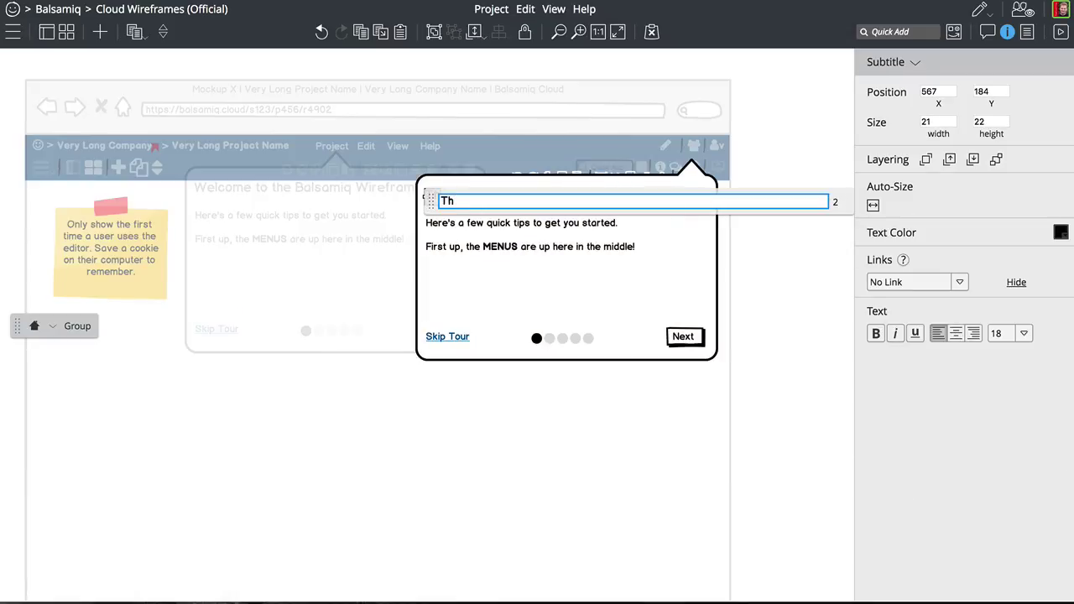
text(is is how you sh)
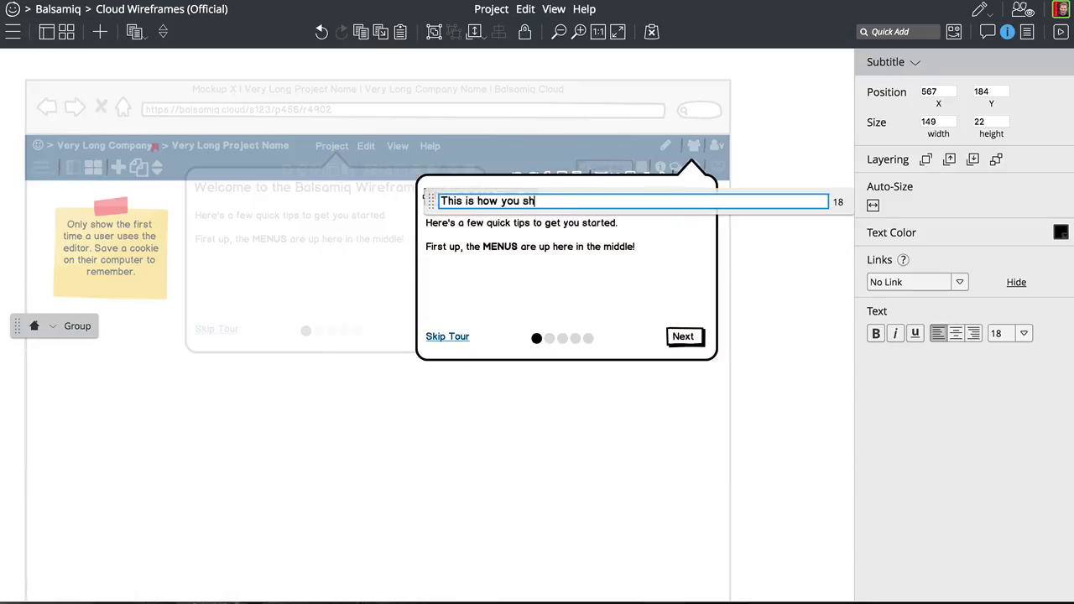
text(are and invite collaborators)
click(786, 118)
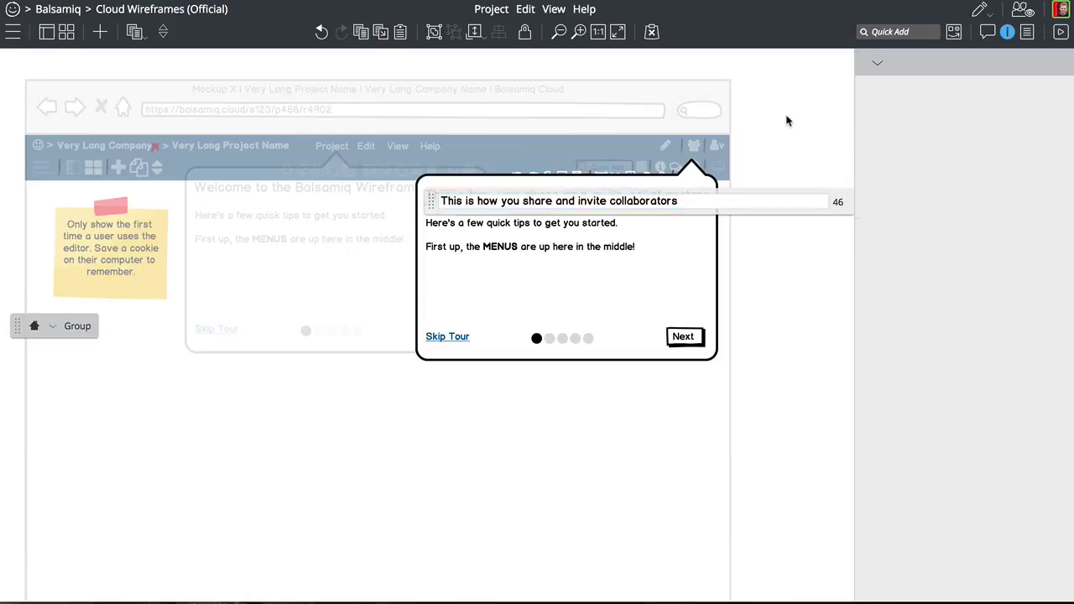
- Set the second popover's title to 'Project Sharing Settings'
double_click(516, 192)
text(P)
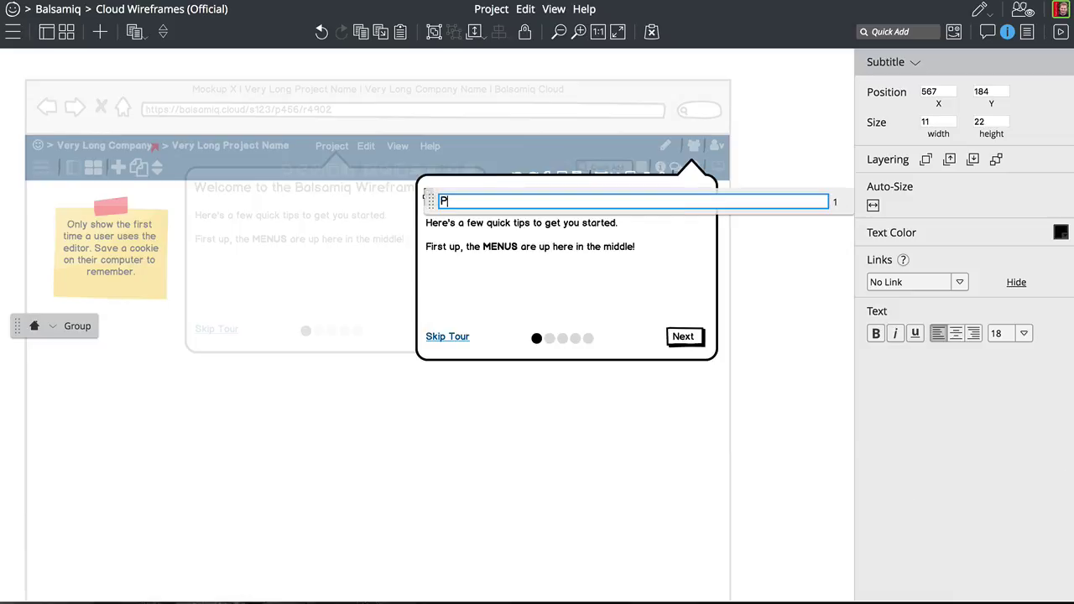
text(roject Sharing Settings)
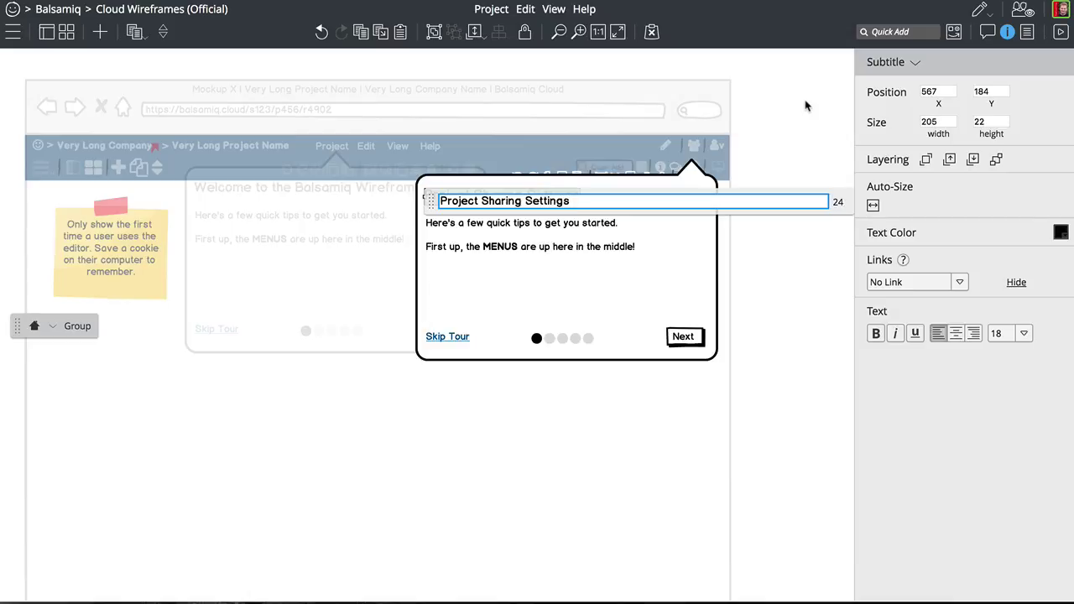
click(806, 105)
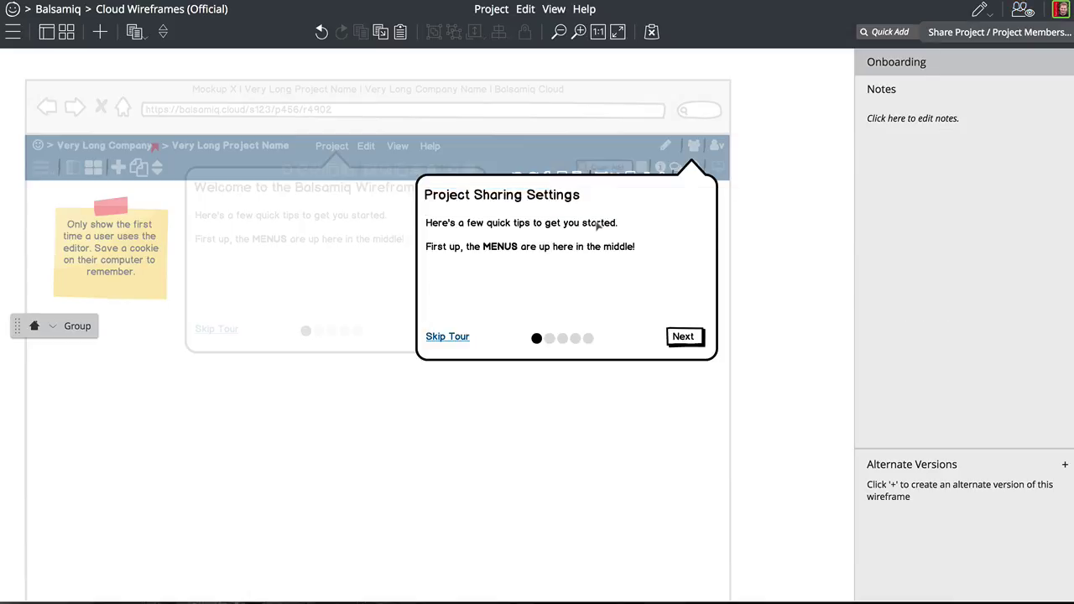
double_click(506, 195)
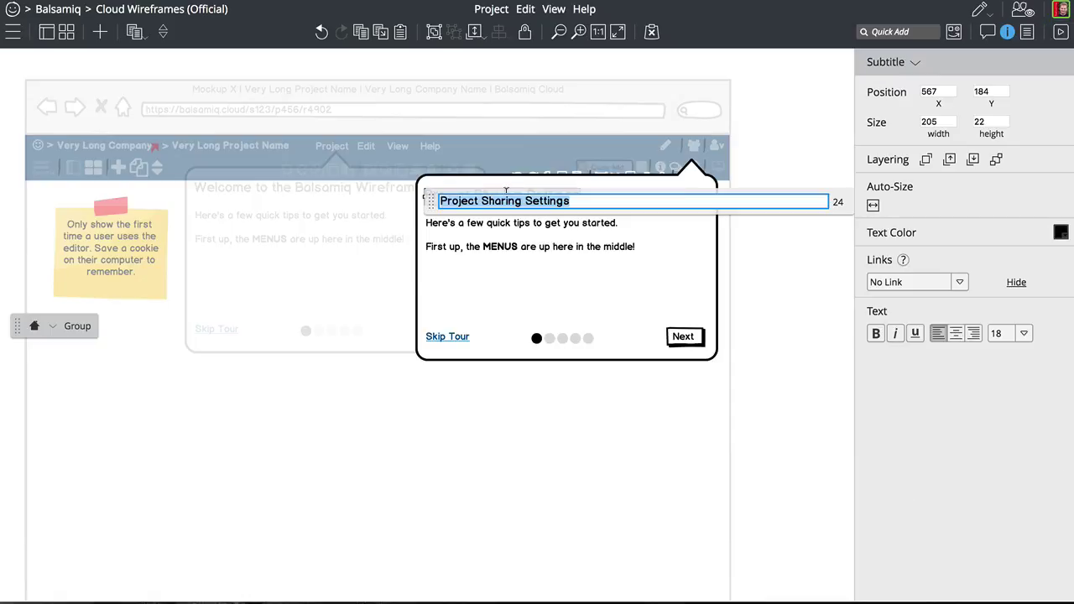
click(824, 155)
- Replace the second popover's body text with 'Here's how you invite collaborators or even make the project public'
click(567, 242)
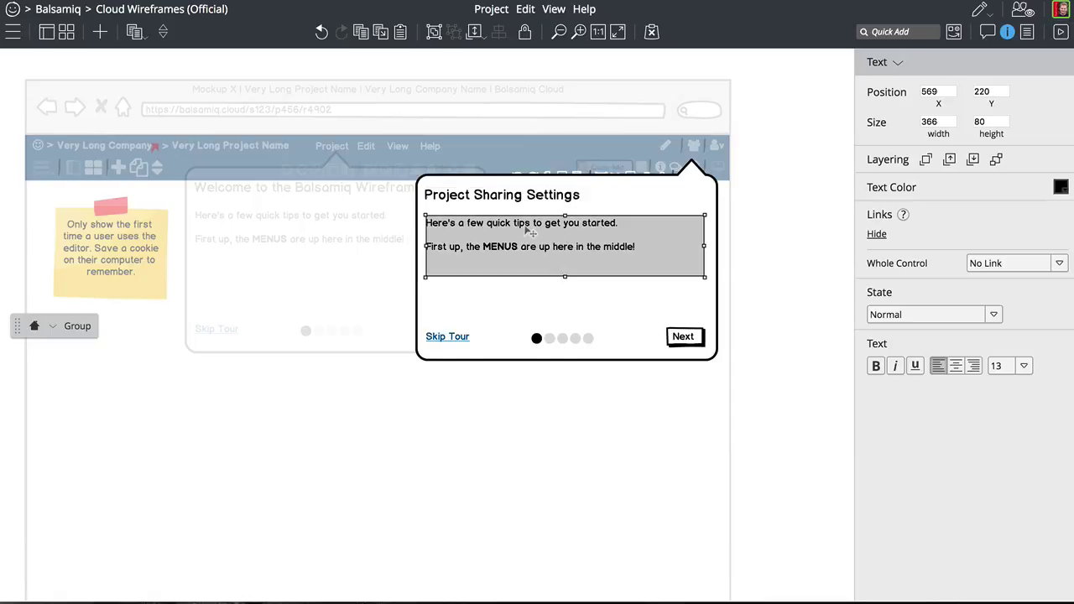
double_click(528, 232)
text(Invit)
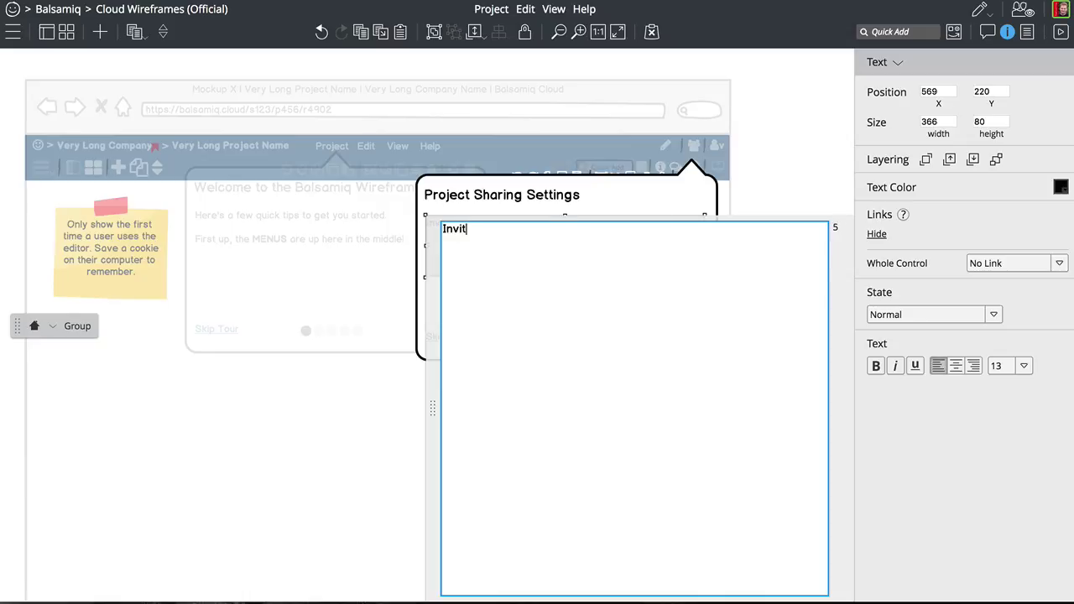
text(e collaborators,)
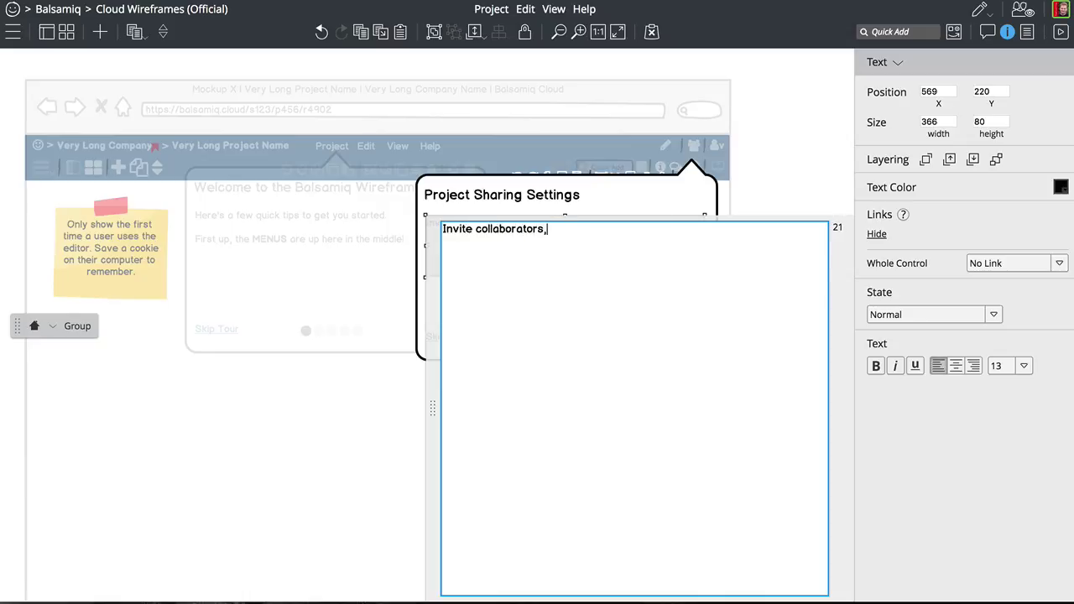
text( make the project public)
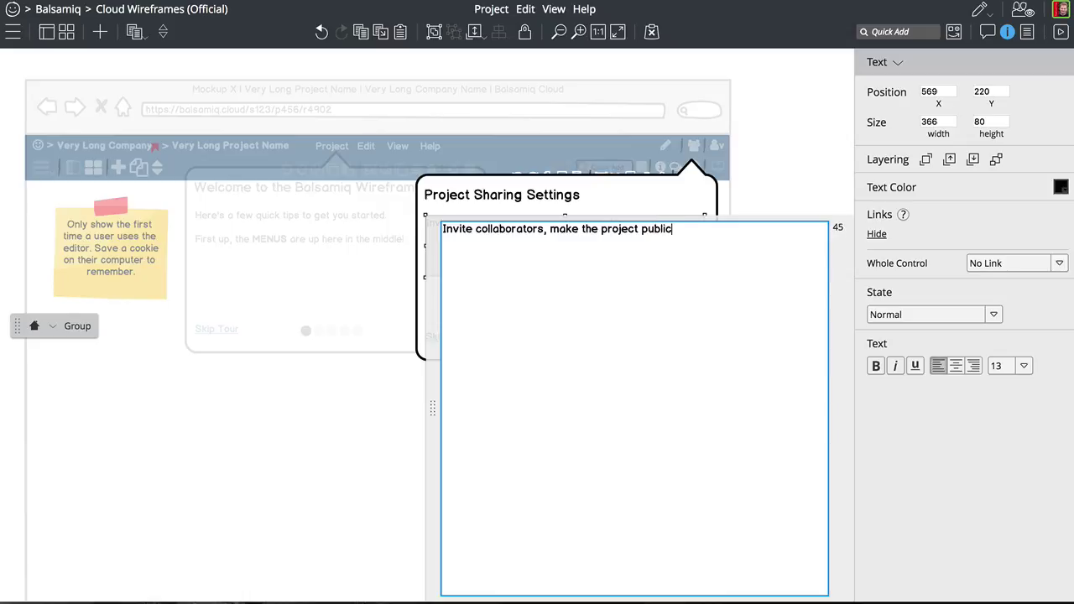
text(Here's how you )
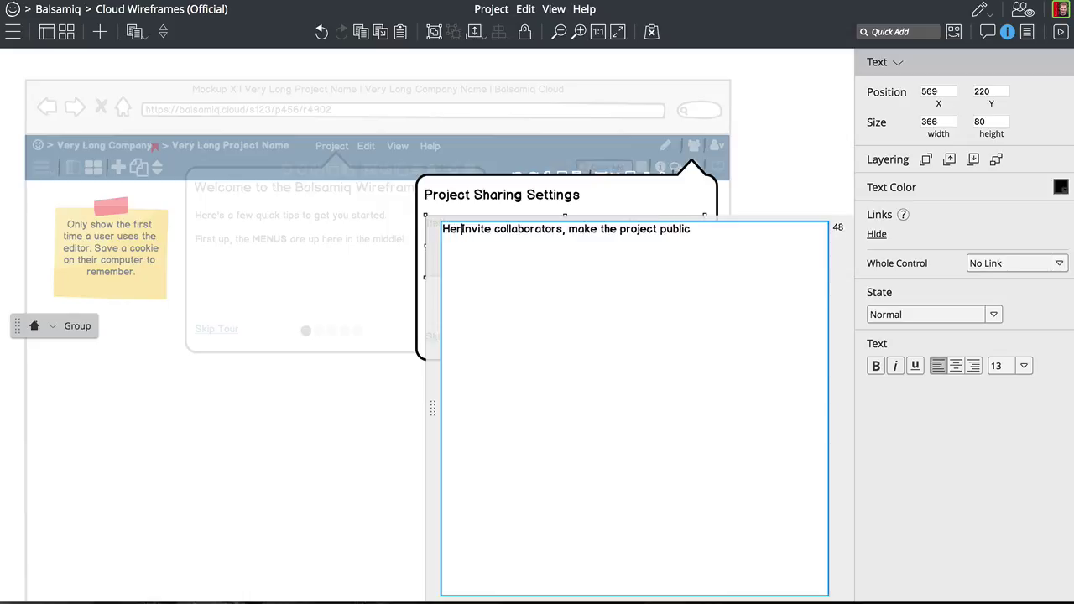
text(i)
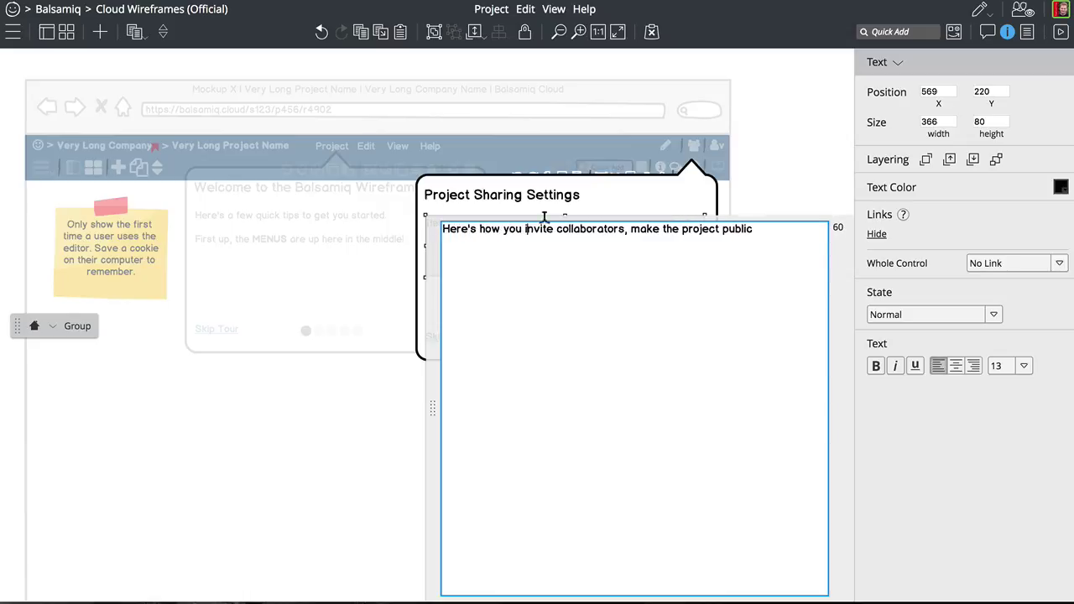
key(BackSpace)
text(or even)
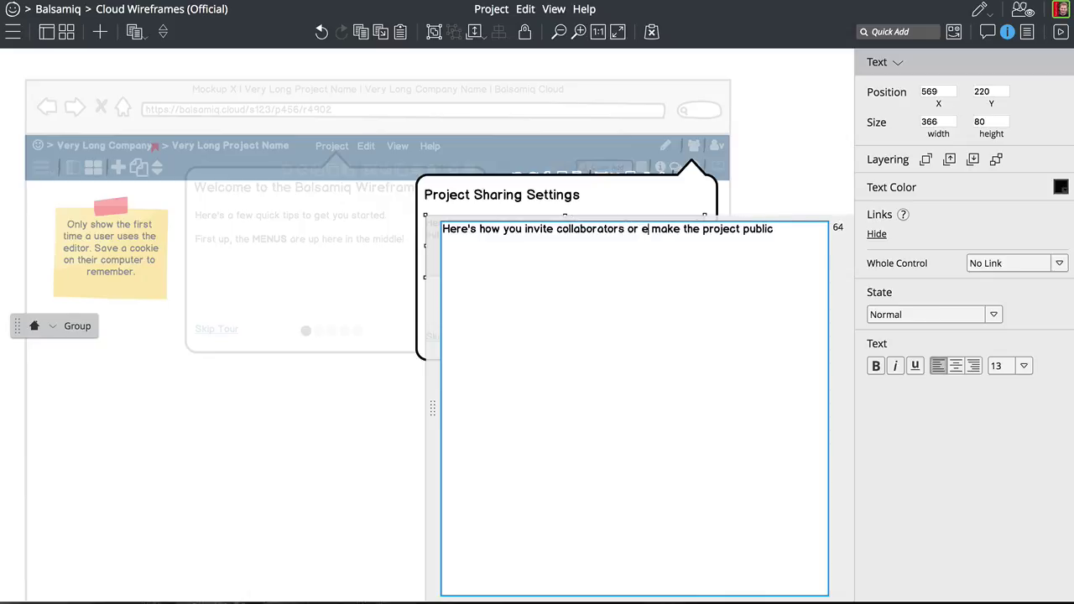
- Make 'invite collaborators' bold in the second popover's body text and end the sentence with a period
click(525, 228)
text(*)
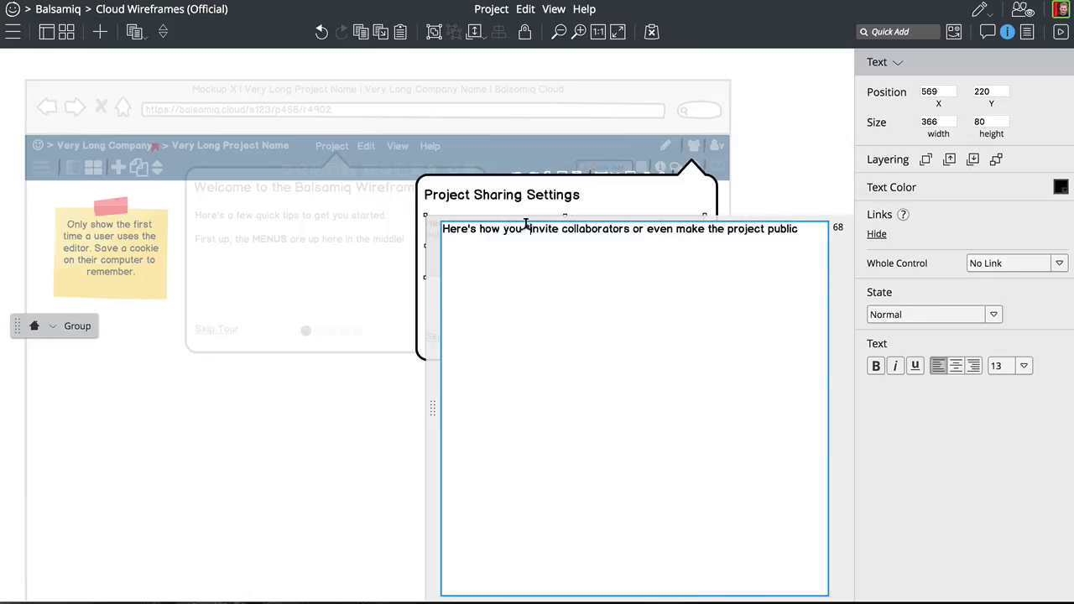
text(*)
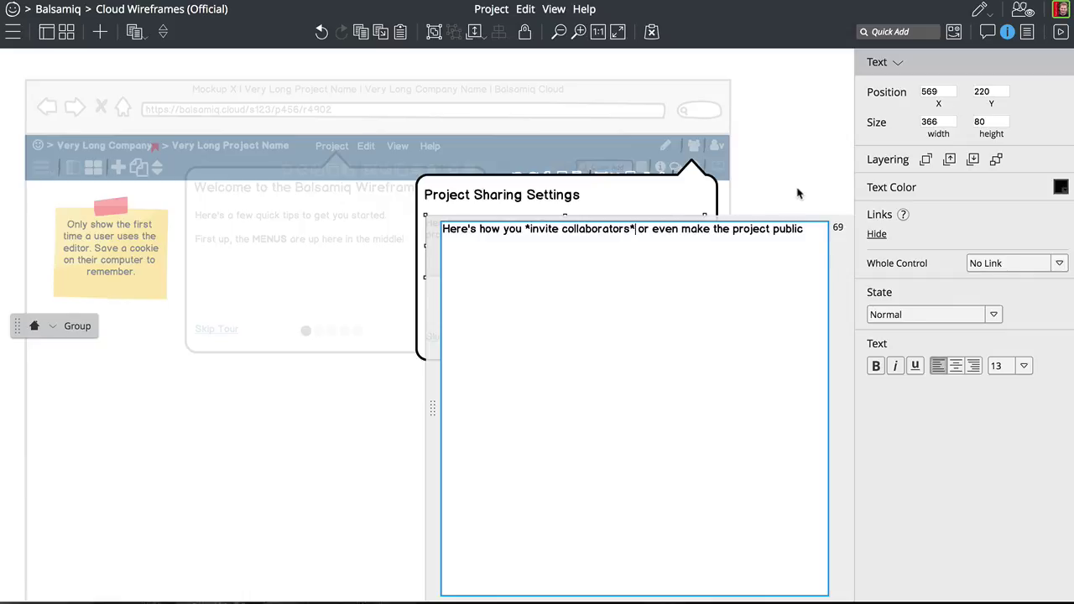
click(804, 194)
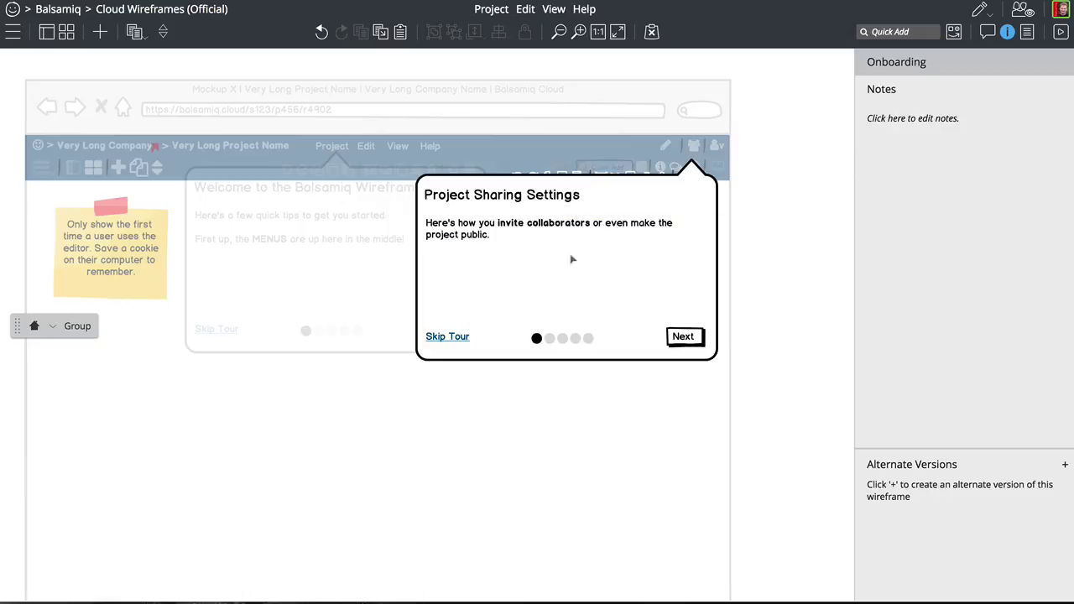
- Color the second progress dot black and the first one light gray in the Project Sharing Settings popover
double_click(550, 339)
click(550, 338)
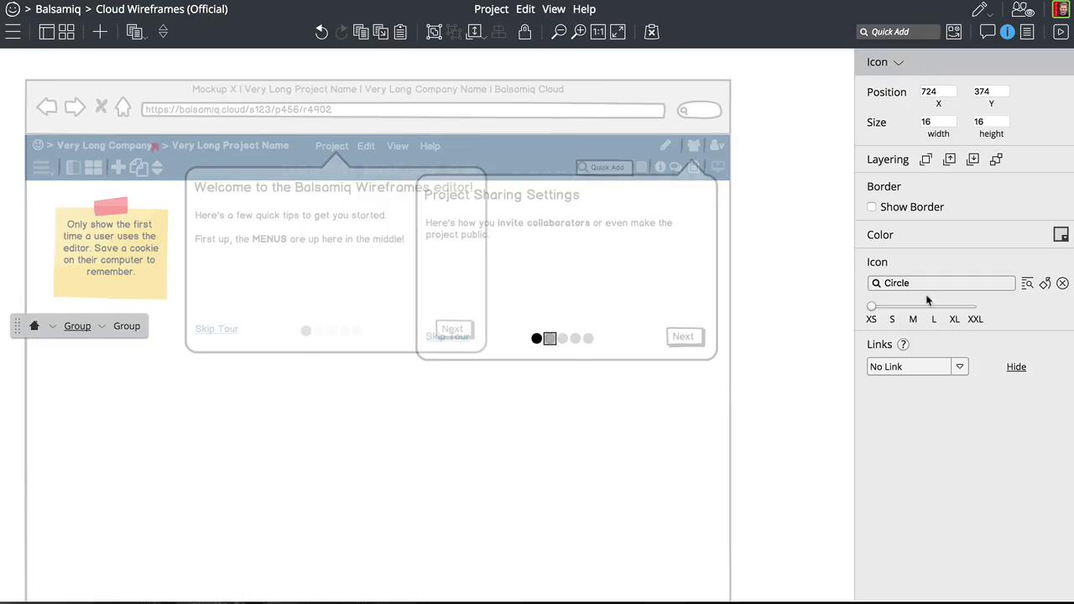
click(1060, 236)
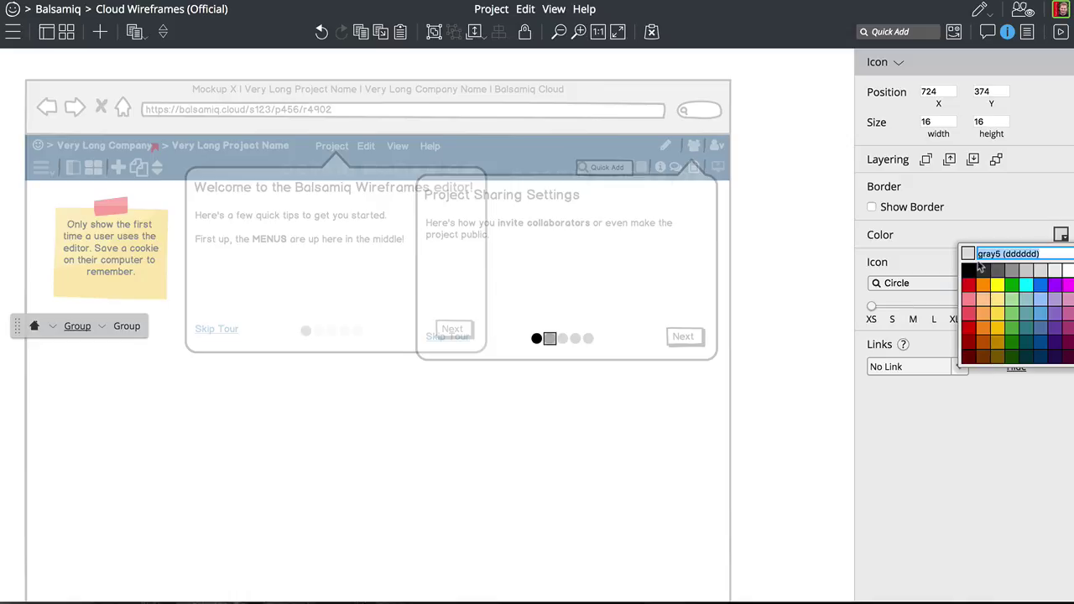
click(966, 270)
drag(547, 342, 534, 344)
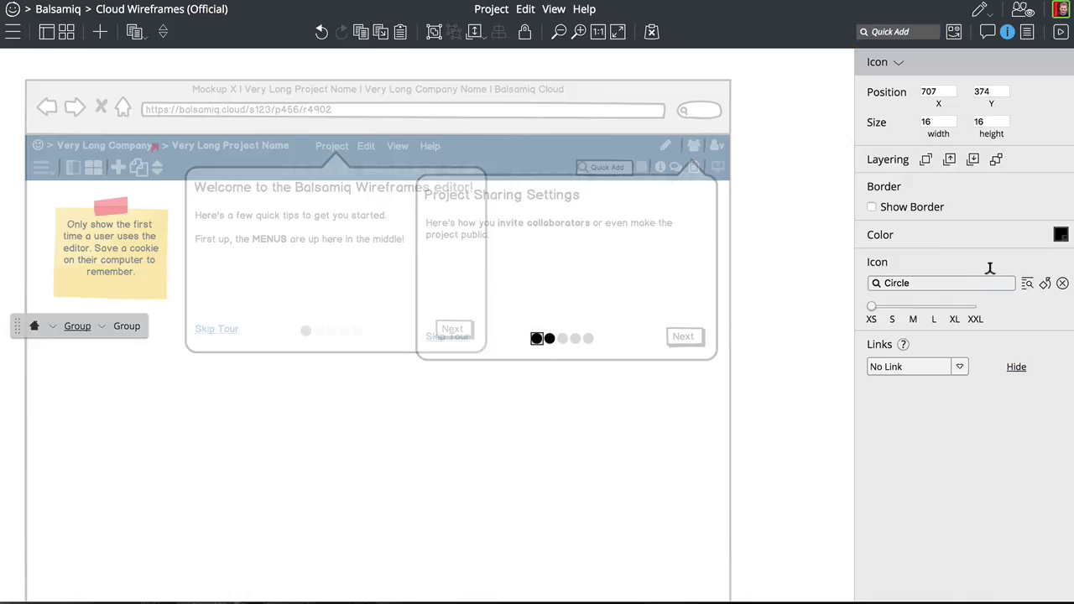
click(1060, 236)
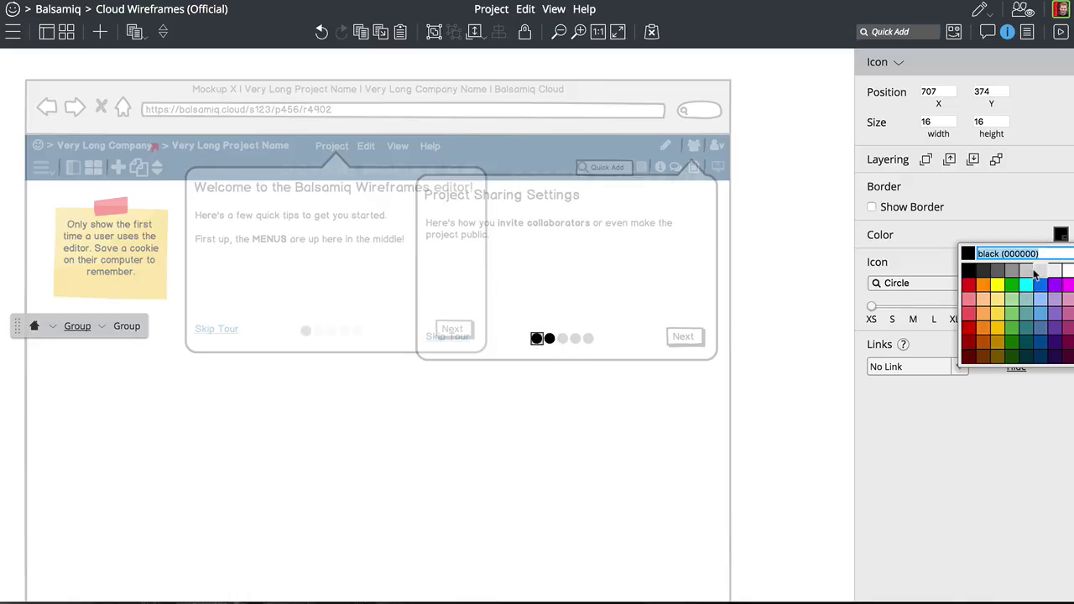
click(772, 297)
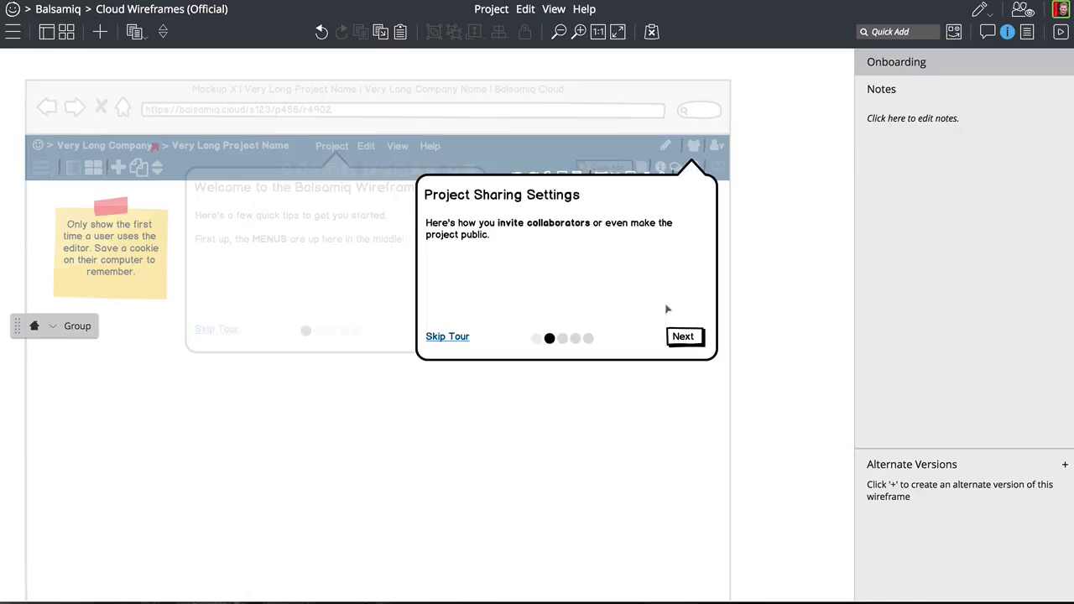
click(791, 336)
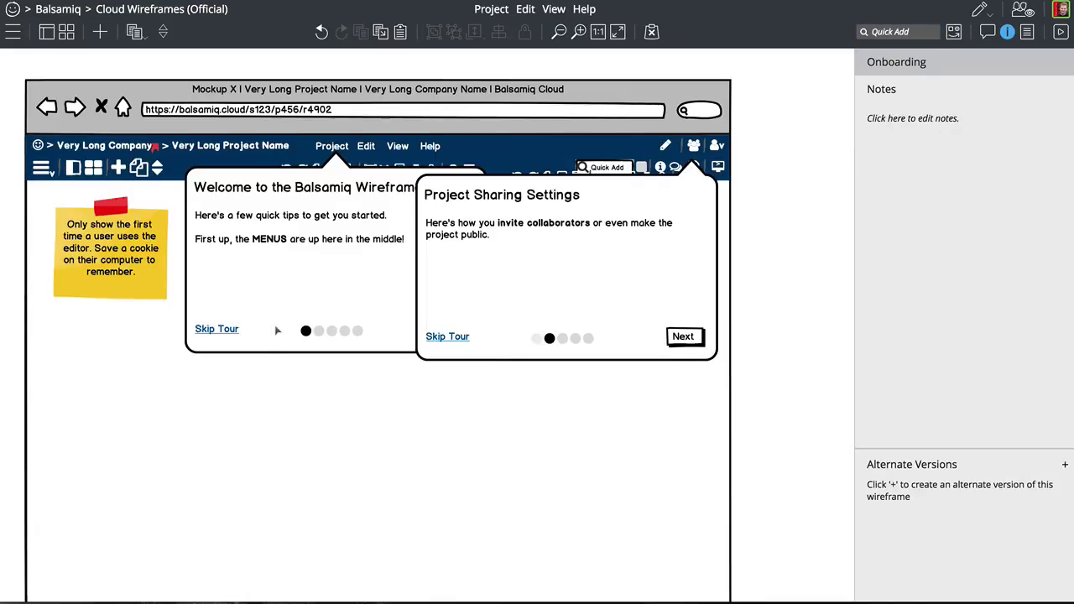
- Name the welcome popover's group of progress dots 'progress' and convert it to a symbol
click(308, 333)
double_click(327, 333)
double_click(327, 333)
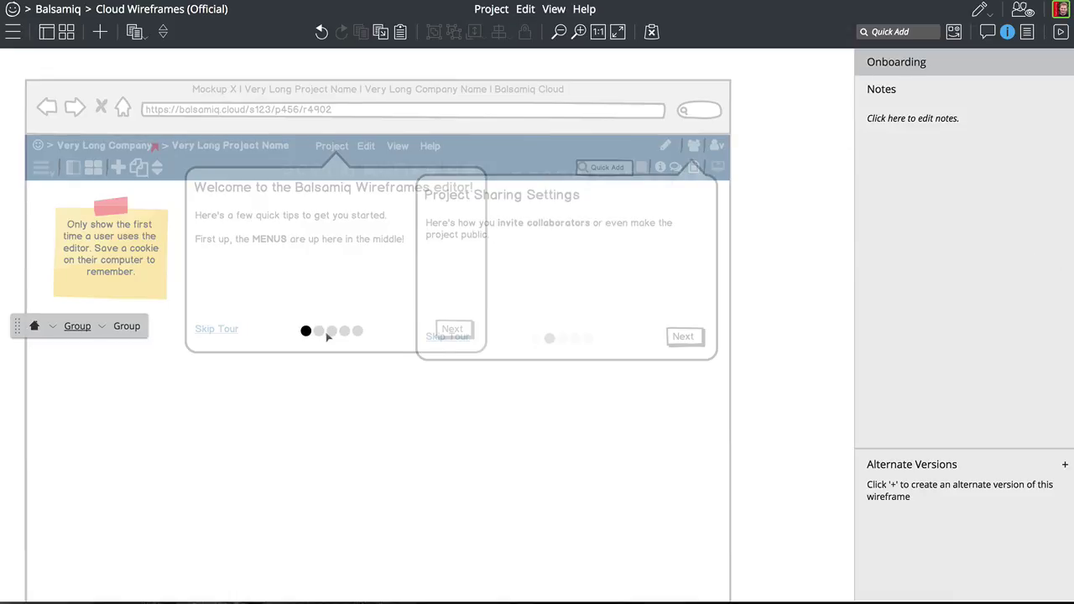
click(77, 326)
click(307, 332)
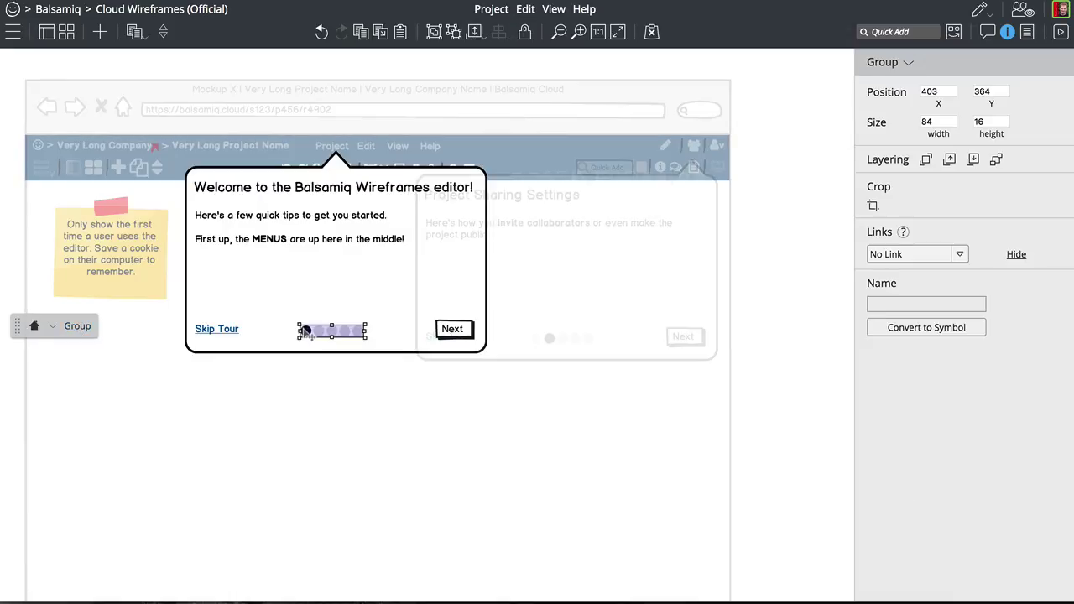
click(948, 302)
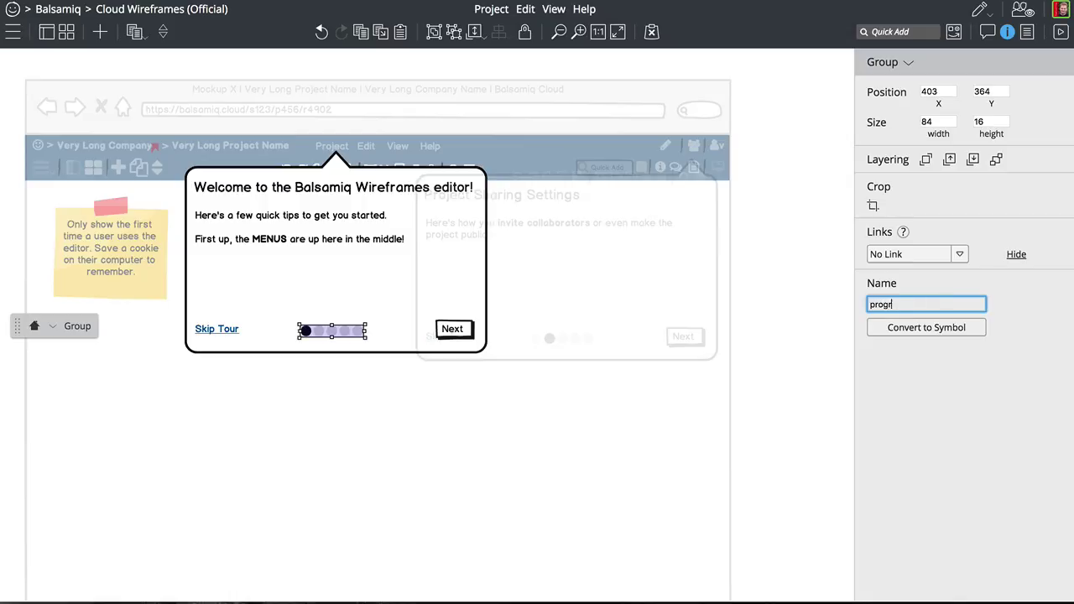
click(926, 328)
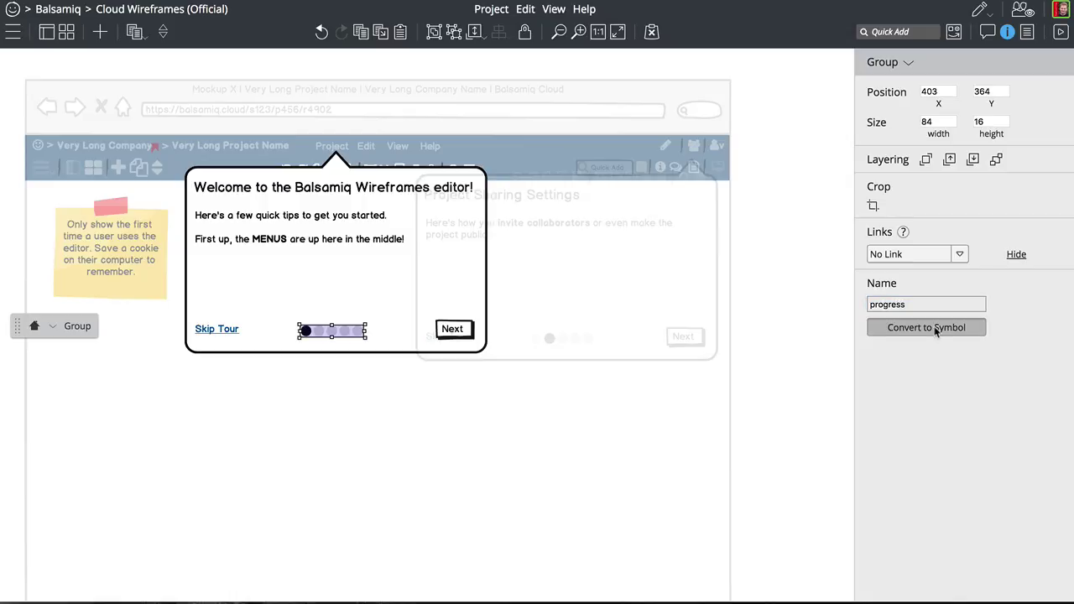
click(757, 344)
- Replace the group of progress dots in the Project Sharing Settings popover with the 'progress' symbol
click(573, 343)
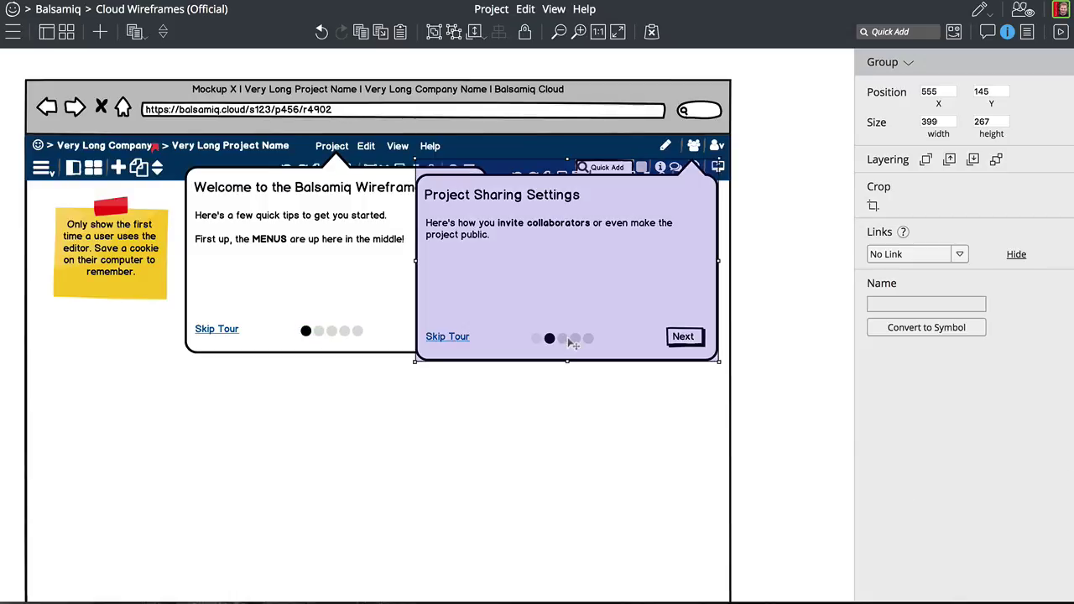
double_click(573, 342)
click(573, 342)
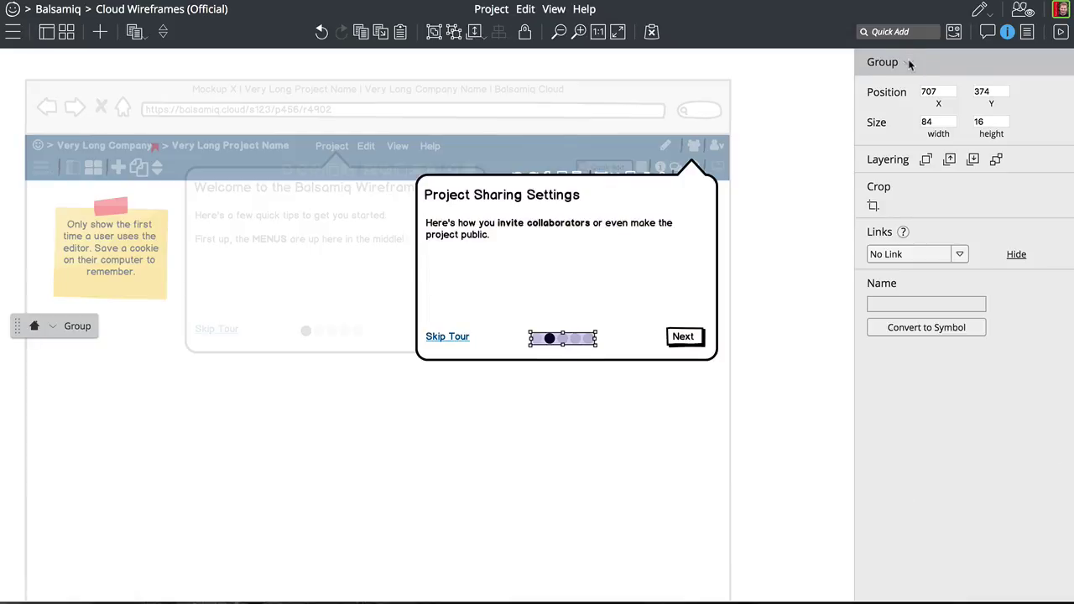
click(908, 62)
text(pr)
click(913, 118)
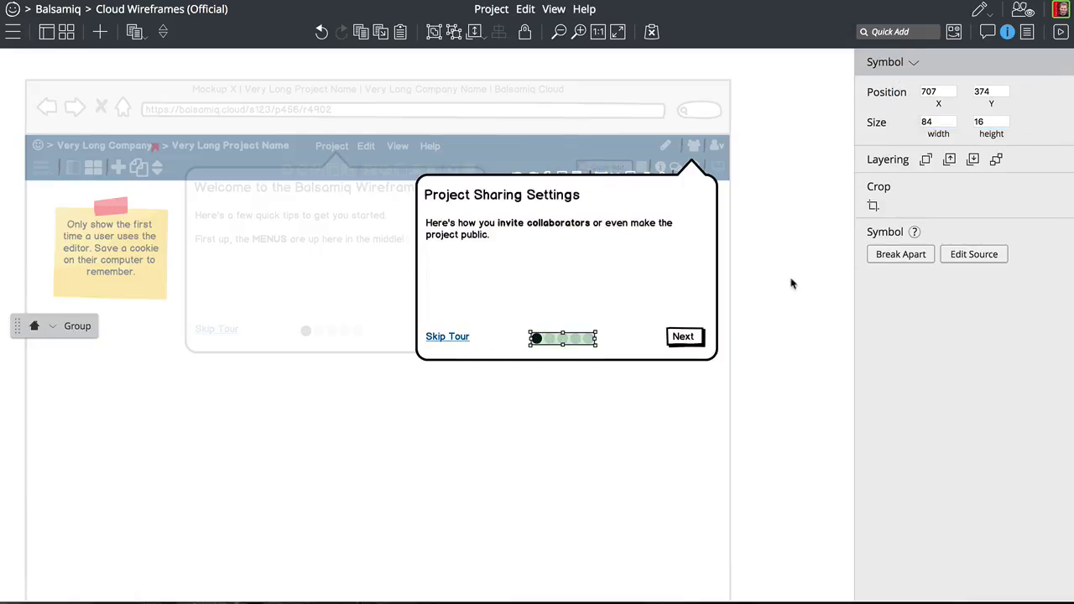
click(786, 297)
- Override the second popover's progress symbol so that its first dot is light gray and its second dot is black
double_click(553, 343)
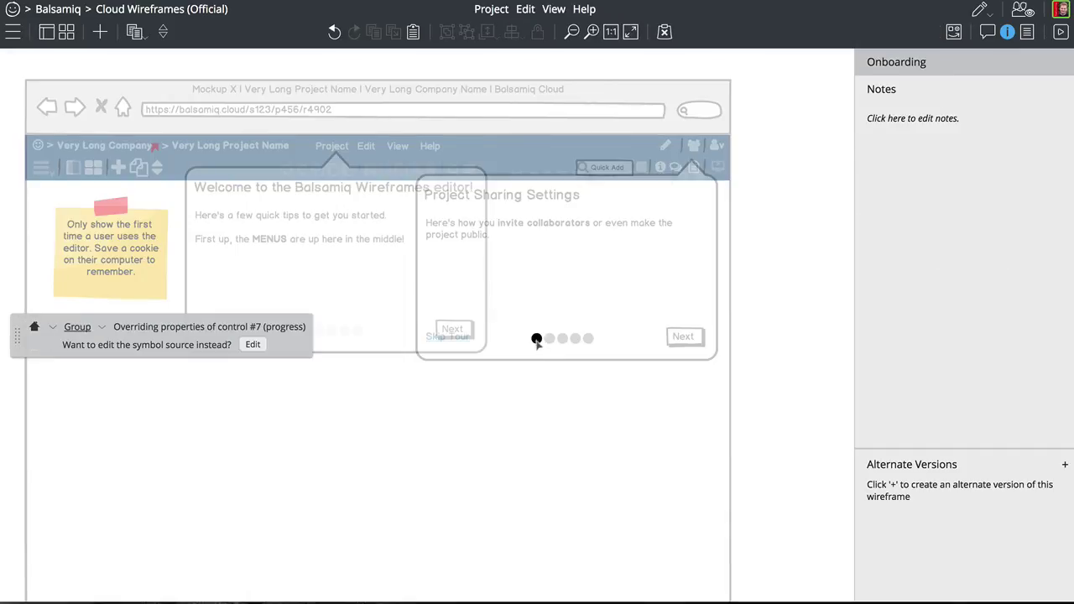
click(537, 339)
click(1062, 236)
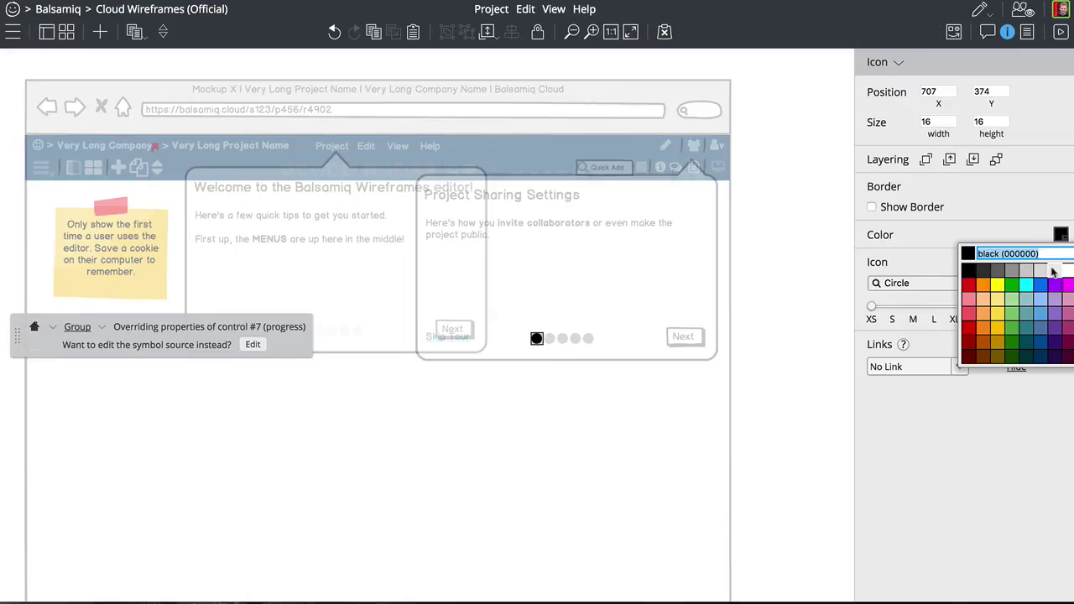
click(1051, 271)
click(553, 344)
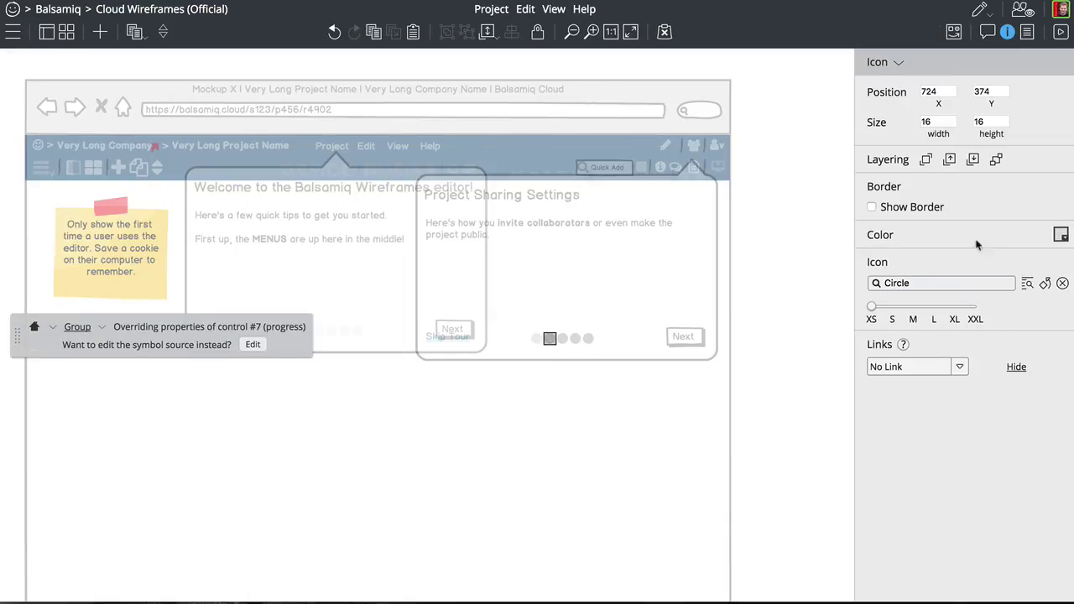
click(1062, 236)
click(968, 271)
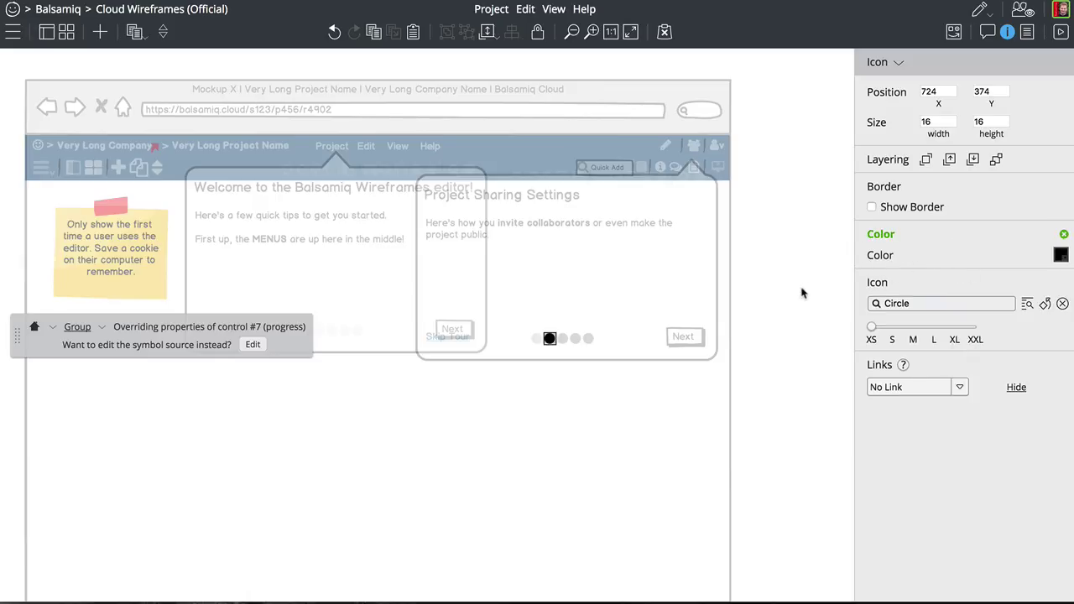
click(804, 294)
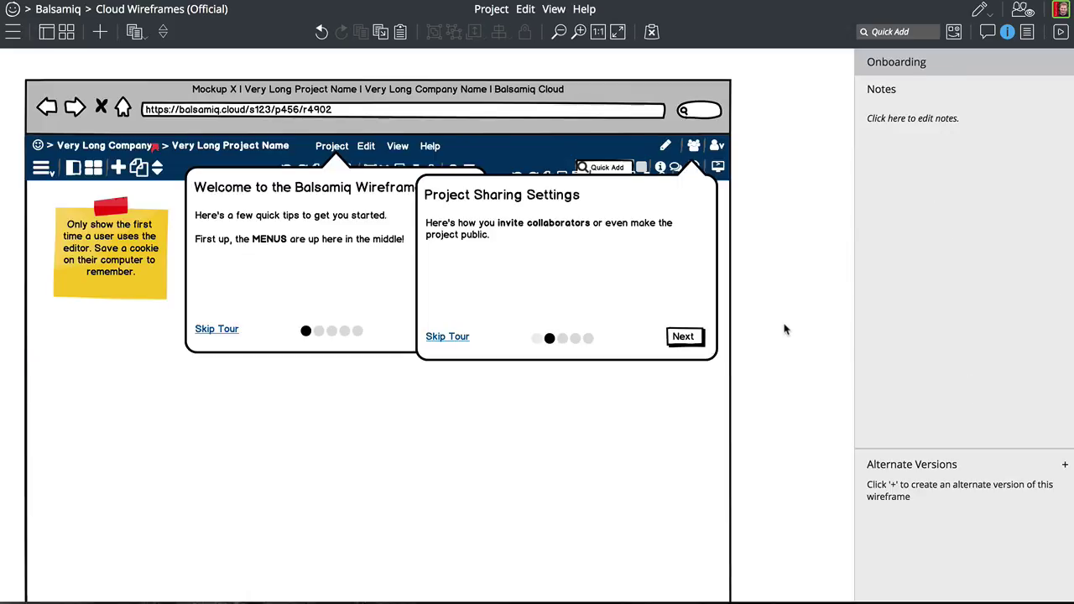
- Move the Skip Tour link, progress dots and Next button of the welcome popover up to just below the body text
click(386, 279)
double_click(386, 279)
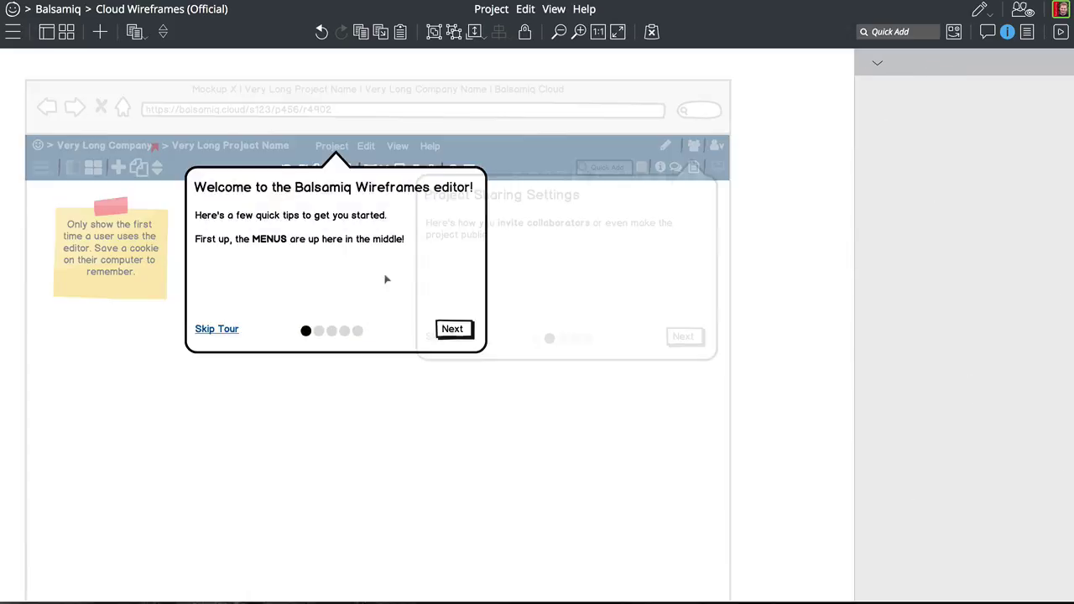
click(360, 330)
shift+click(210, 332)
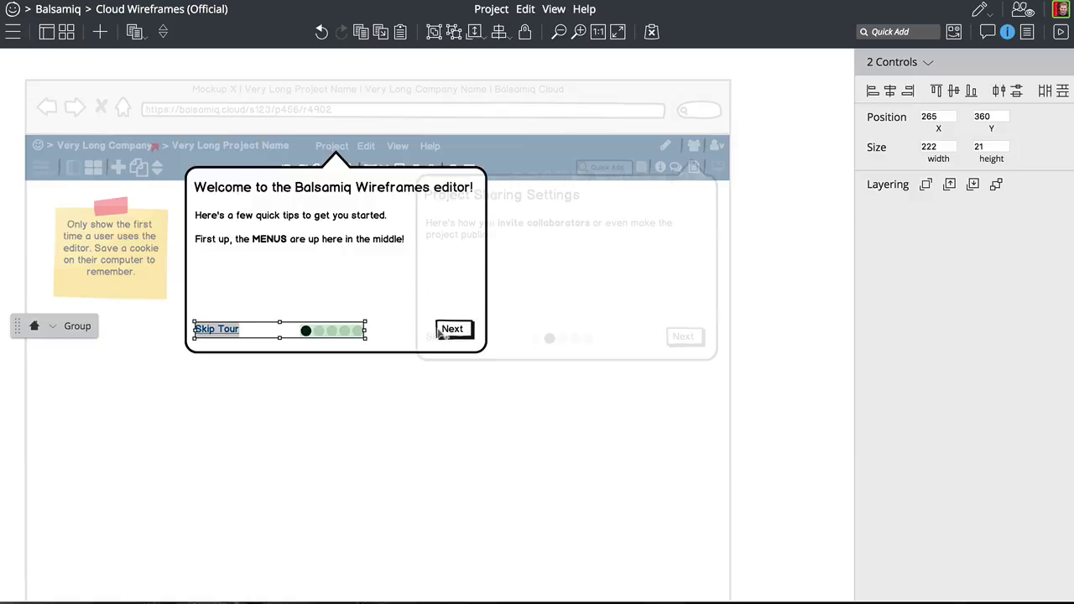
shift+click(441, 333)
drag(338, 333, 335, 265)
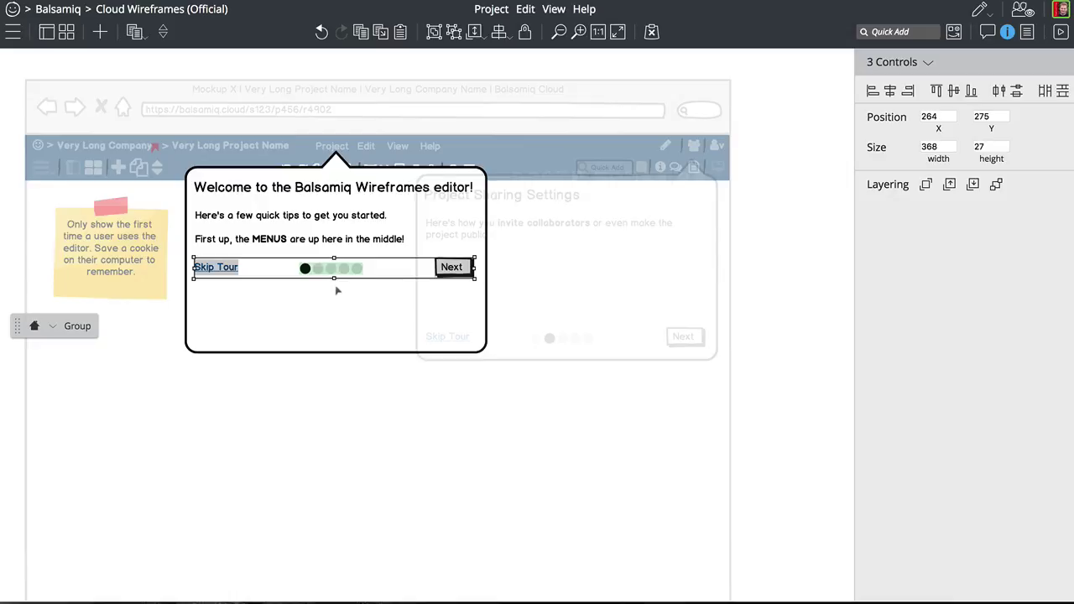
- Shorten the welcome popover's frame to about 185 px high so it ends just below the Skip Tour and Next row
click(334, 346)
drag(335, 352, 337, 292)
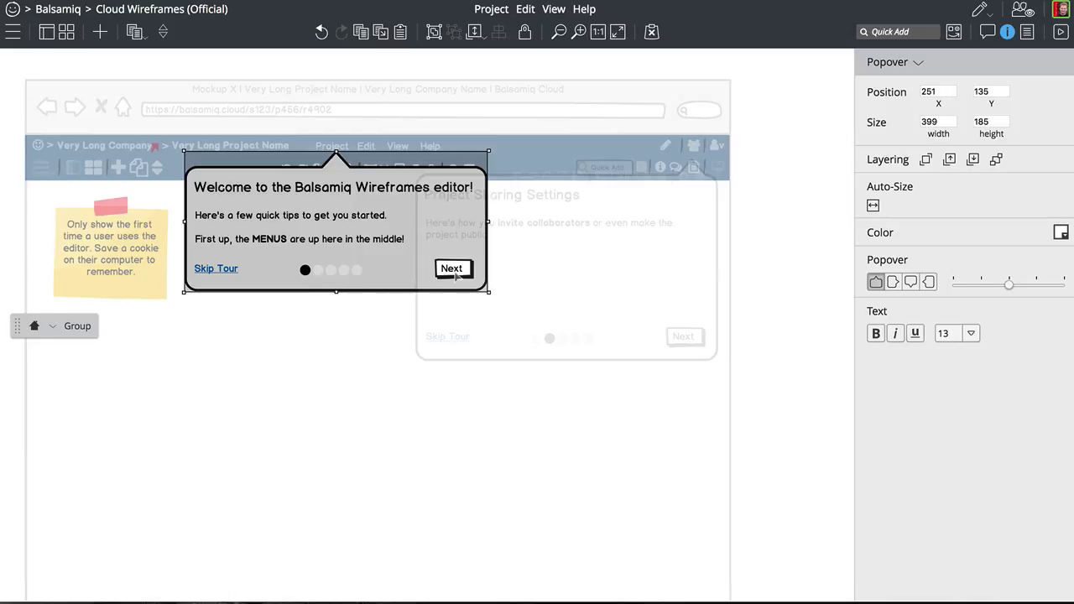
click(763, 264)
click(585, 294)
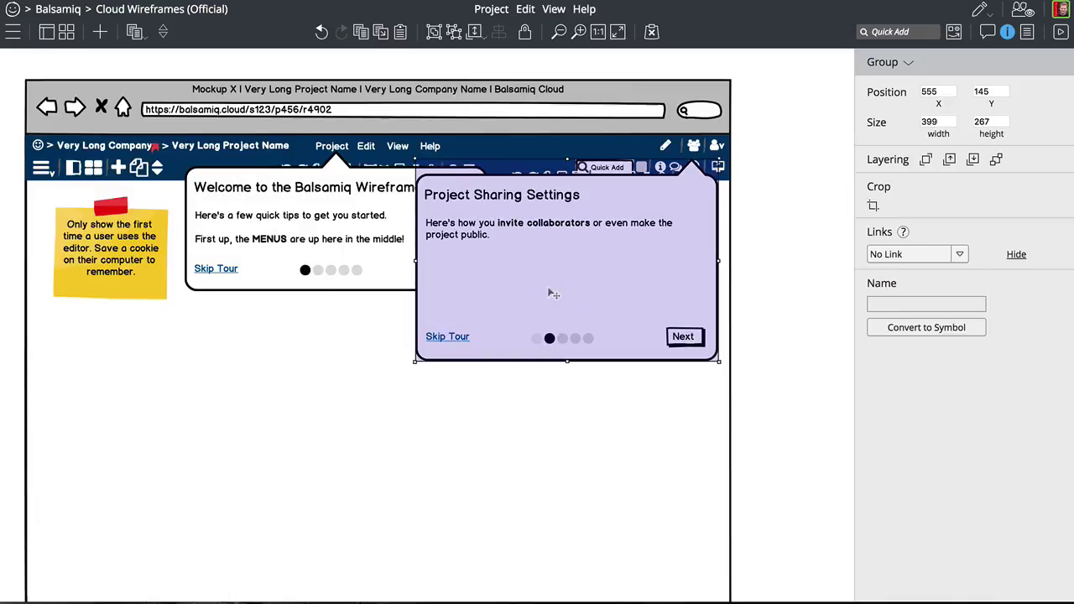
double_click(553, 294)
click(560, 312)
click(815, 306)
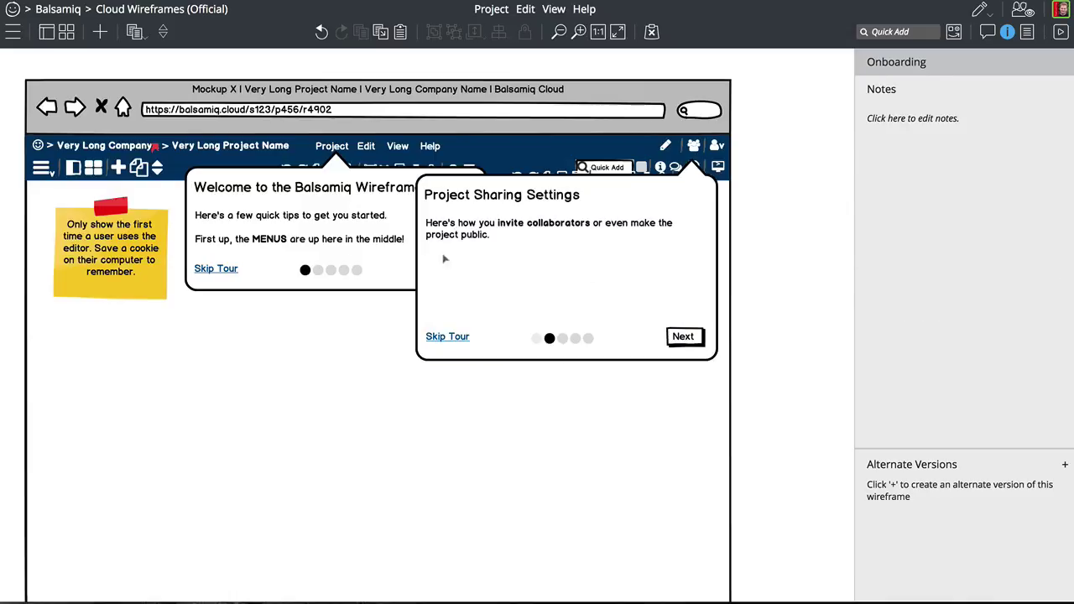
- Break apart the progress symbol in the welcome popover and ungroup its dots into separate icons
click(333, 250)
double_click(335, 267)
click(336, 273)
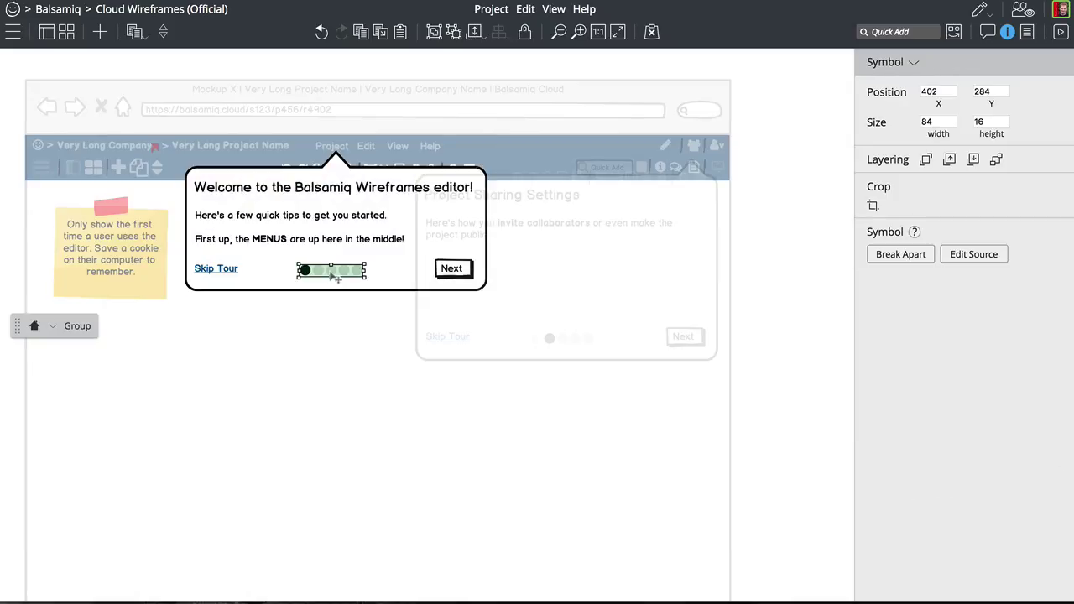
click(901, 254)
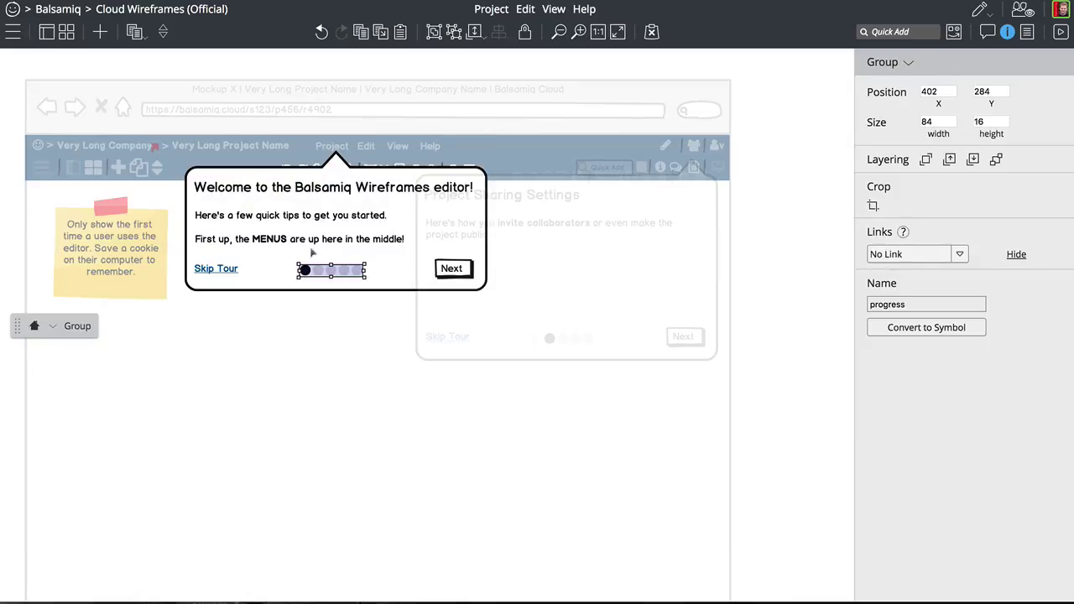
click(301, 271)
click(302, 270)
double_click(304, 271)
click(284, 277)
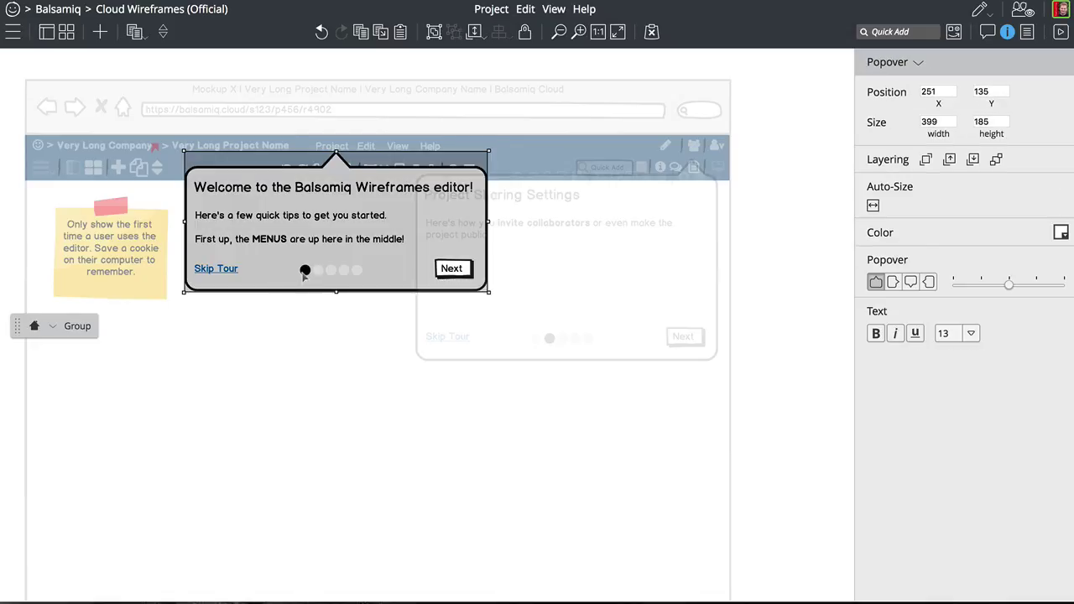
- Recolor the first progress dot of the welcome popover from the palette to gray4 (cccccc)
click(304, 270)
click(1060, 238)
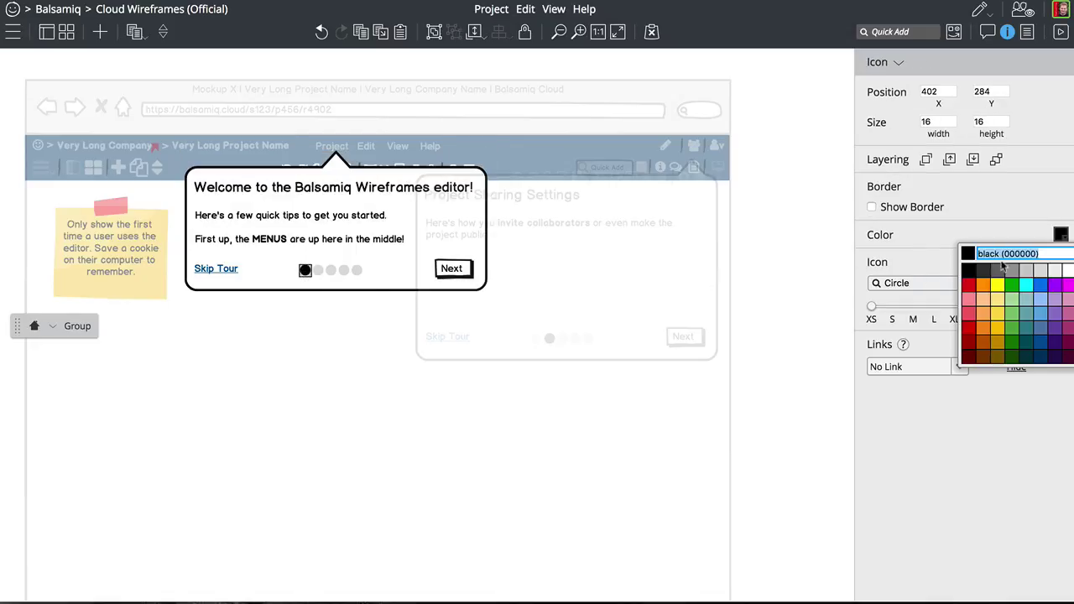
click(1022, 267)
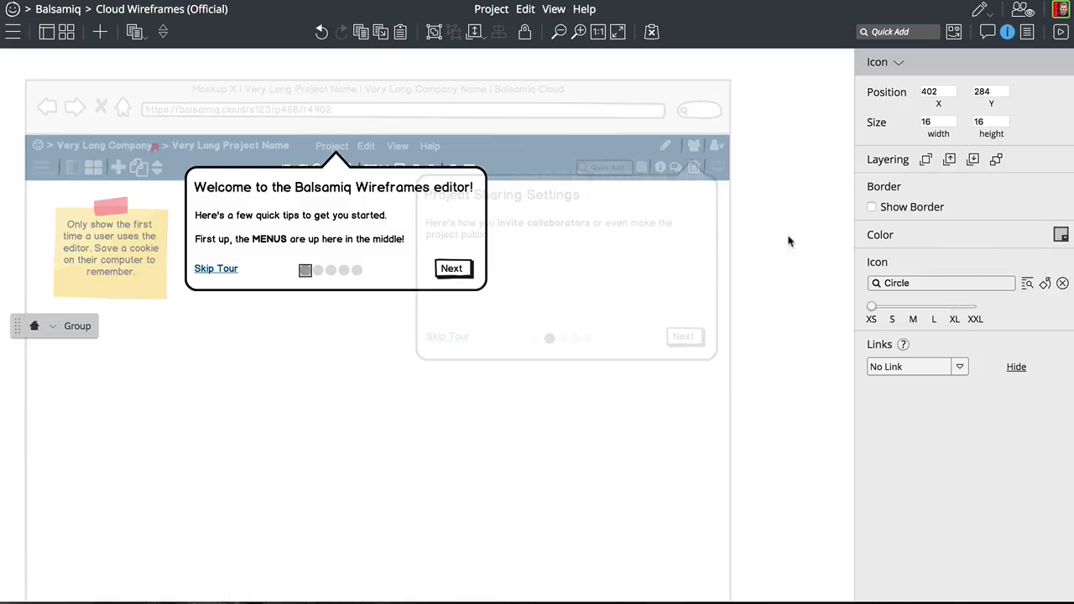
click(359, 264)
- Group the welcome popover's frame, title, body text, Skip Tour link, five progress dots and Next button together
click(218, 275)
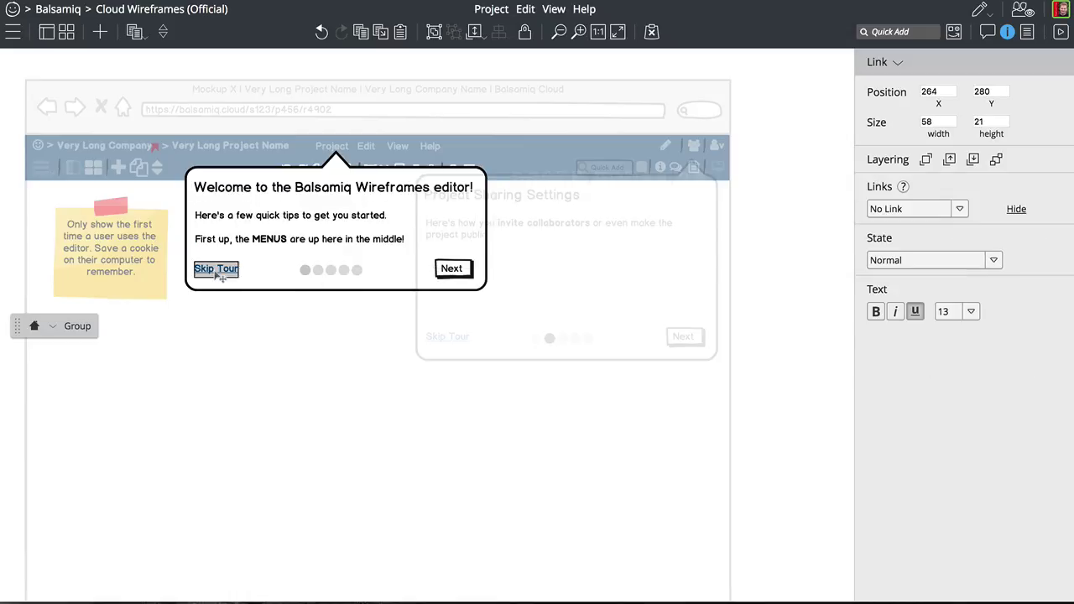
shift+click(449, 268)
shift+click(357, 270)
shift+click(344, 270)
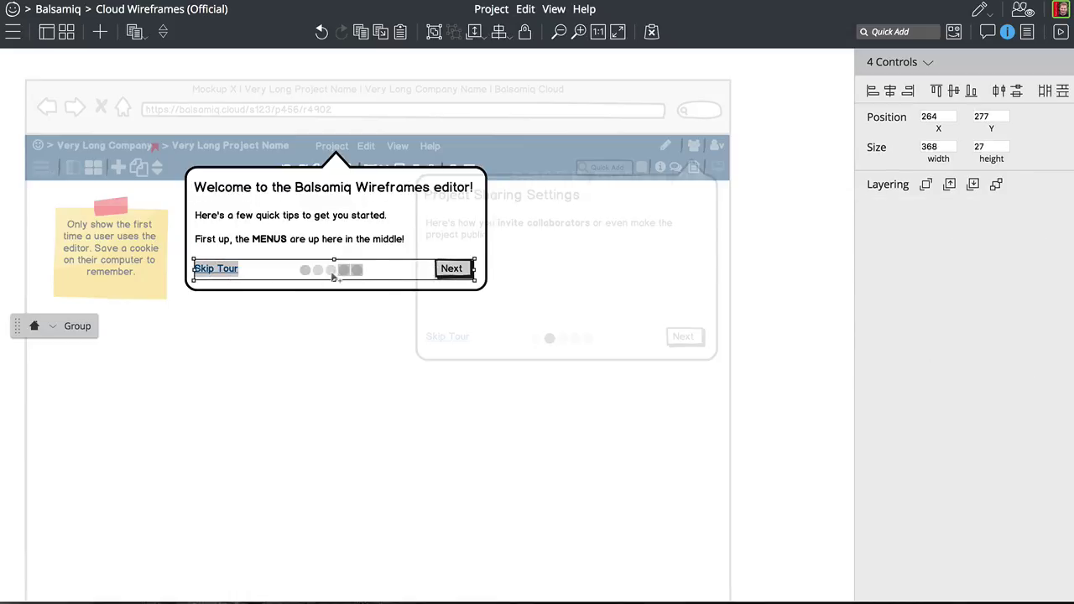
shift+click(330, 270)
shift+click(317, 270)
shift+click(304, 270)
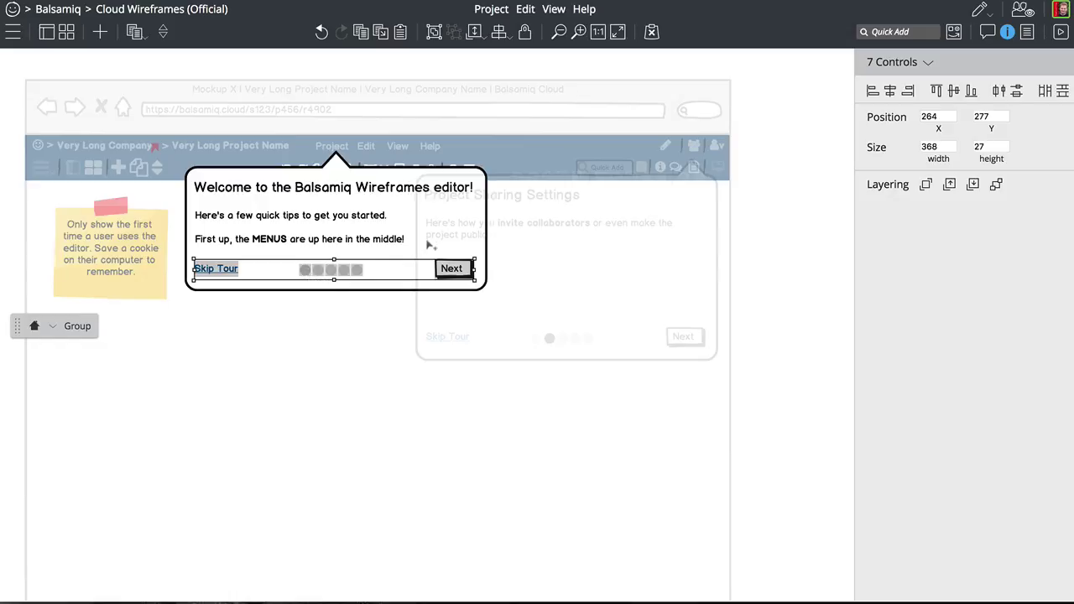
shift+click(455, 241)
shift+click(449, 239)
shift+click(454, 227)
shift+click(453, 199)
shift+click(484, 197)
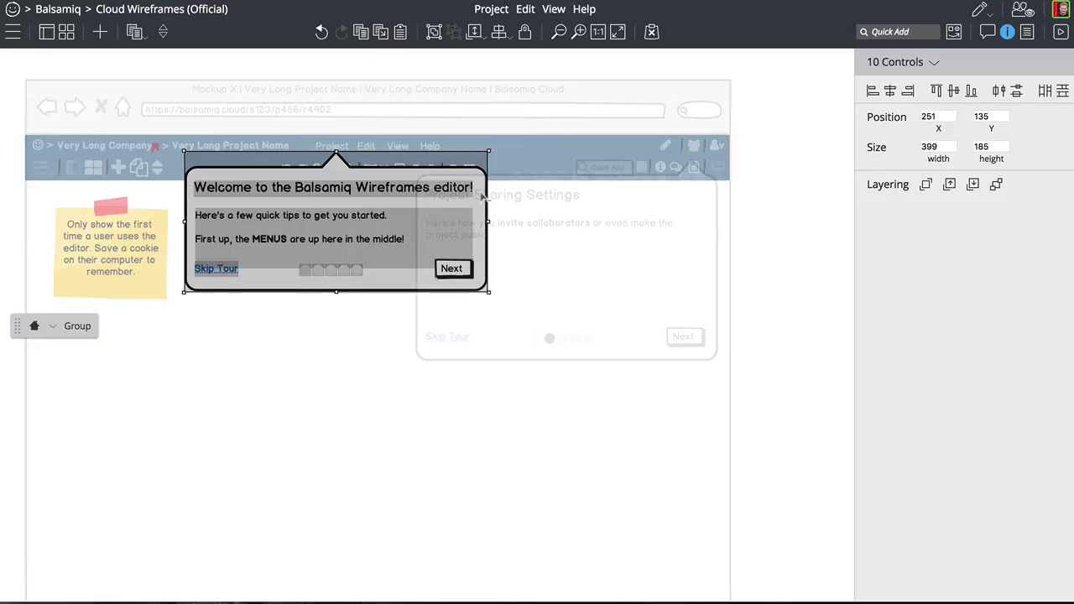
key(ctrl+g)
- Name the welcome popover group 'popup' and convert it to a symbol
click(913, 299)
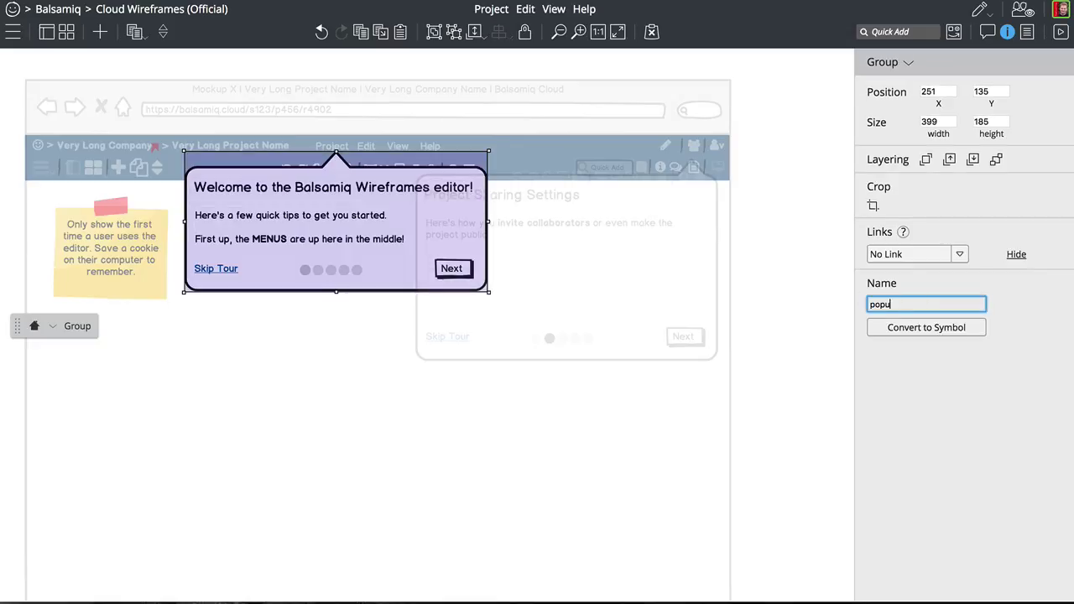
click(921, 329)
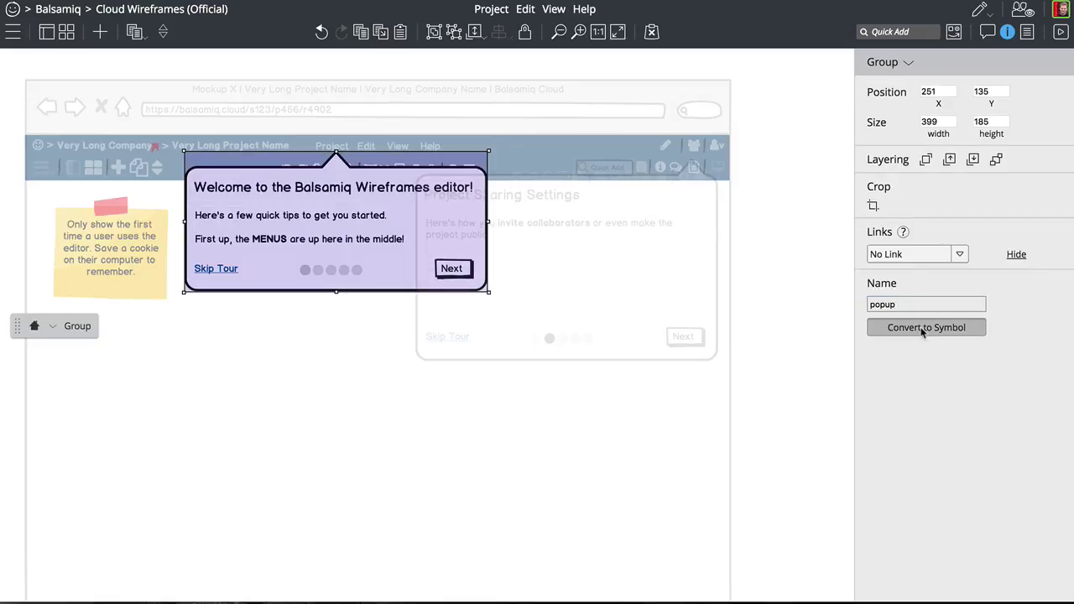
click(781, 290)
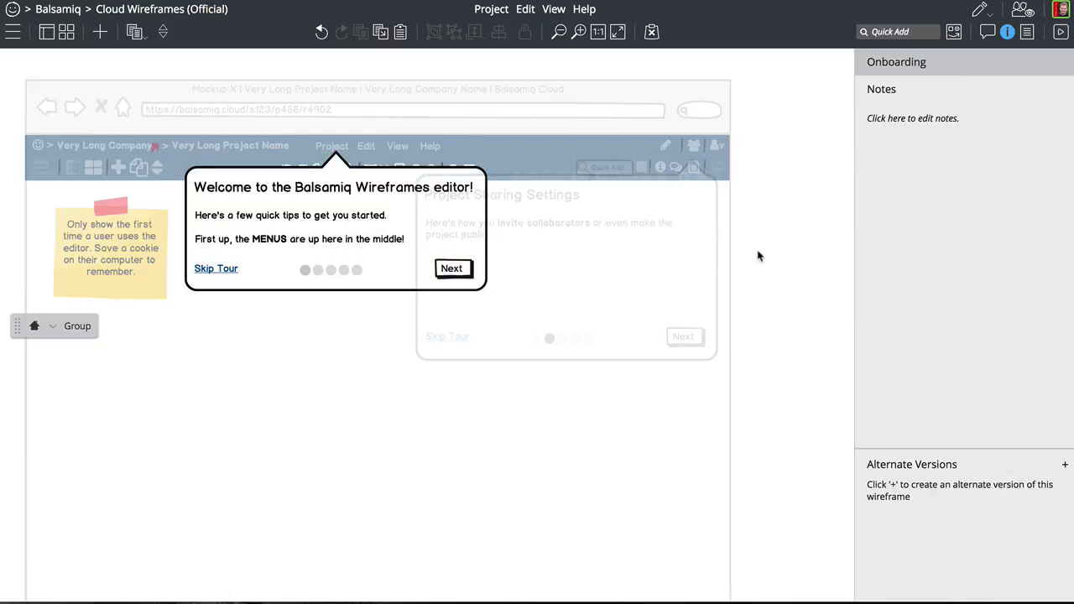
- Add an instance of the 'popup' symbol to the wireframe and place it below the two existing popovers
text(pop)
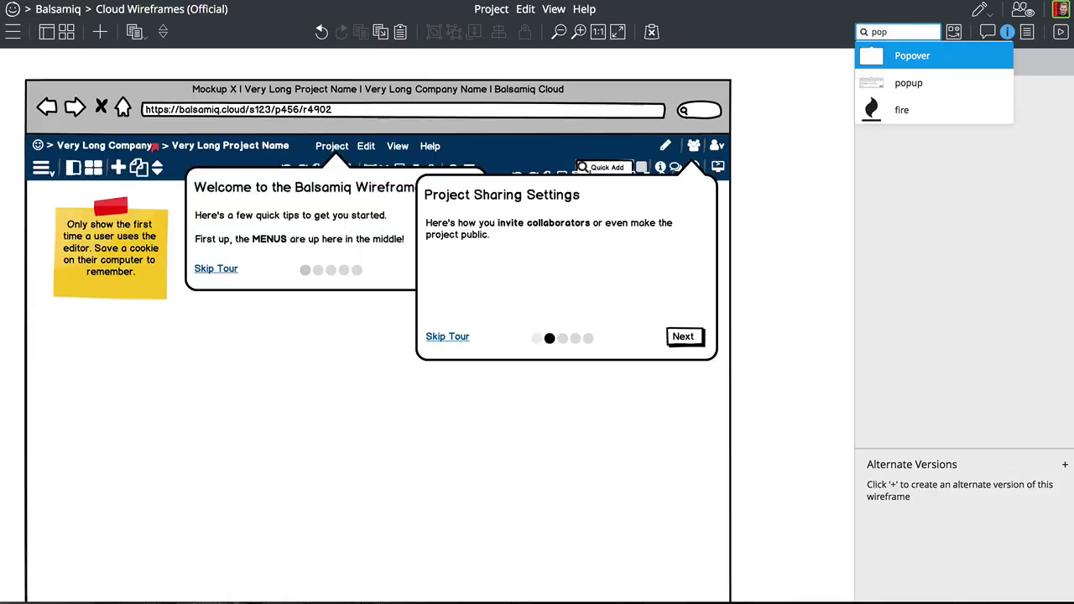
key(Down)
key(Return)
drag(355, 158, 549, 438)
- Override the new popup instance's title with 'Project Sharing Settings'
double_click(455, 394)
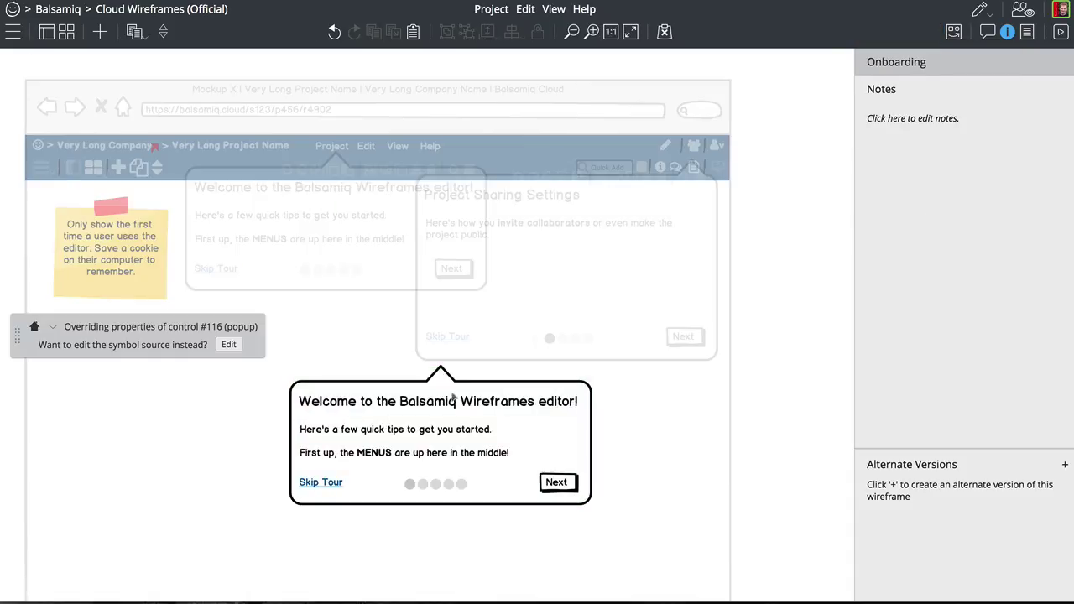
double_click(454, 395)
text(Project Sharing Settings)
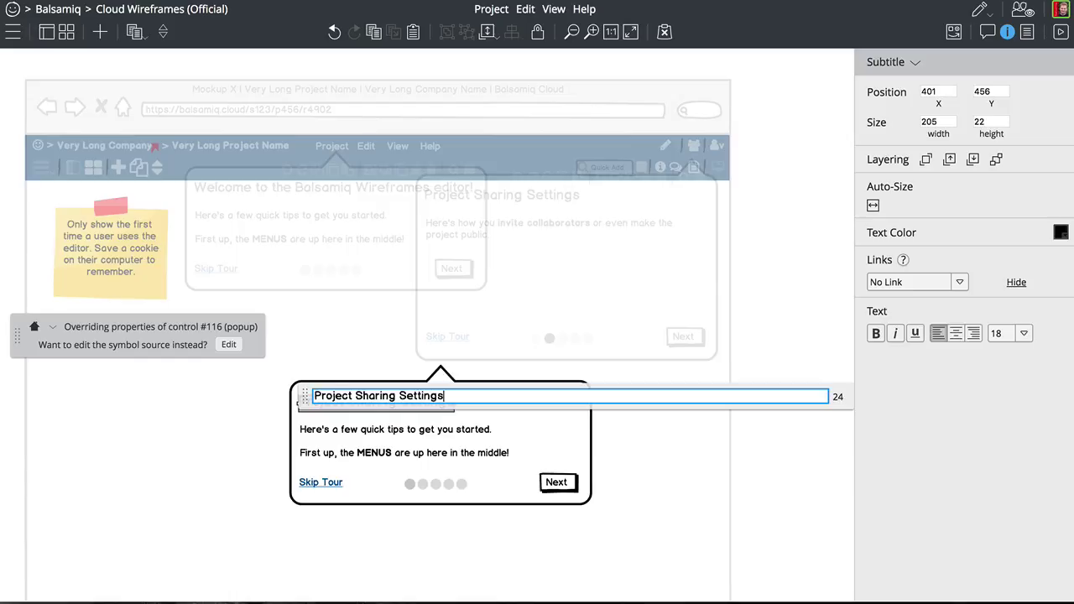
key(Return)
- Override the new popup's body text with 'Here's how you *invite collaborators* or even make the project public.'
double_click(428, 437)
text(Here's how you *i)
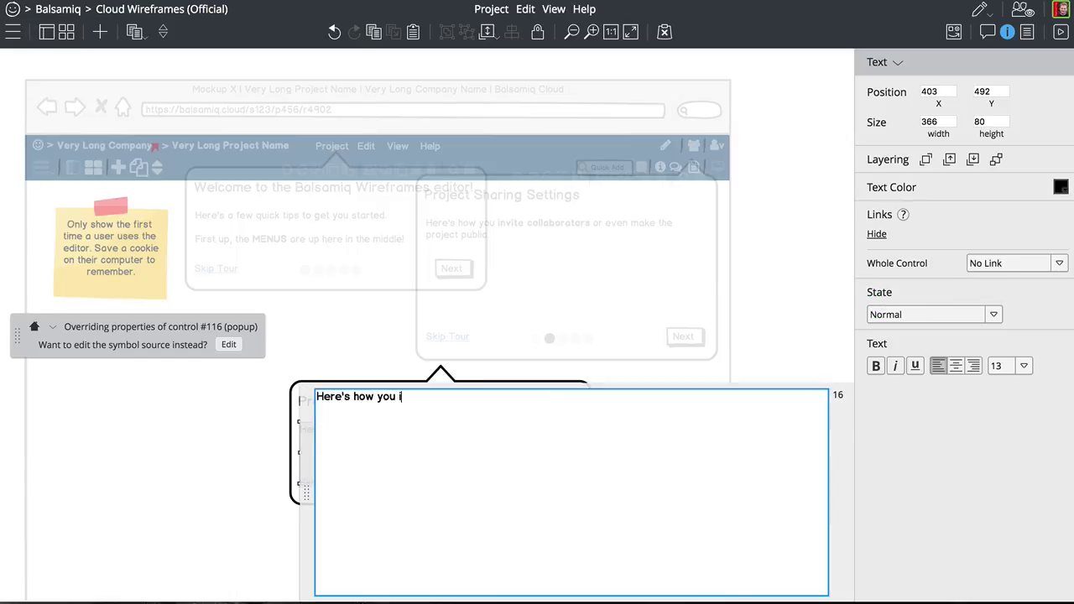
text(nvite collaborat)
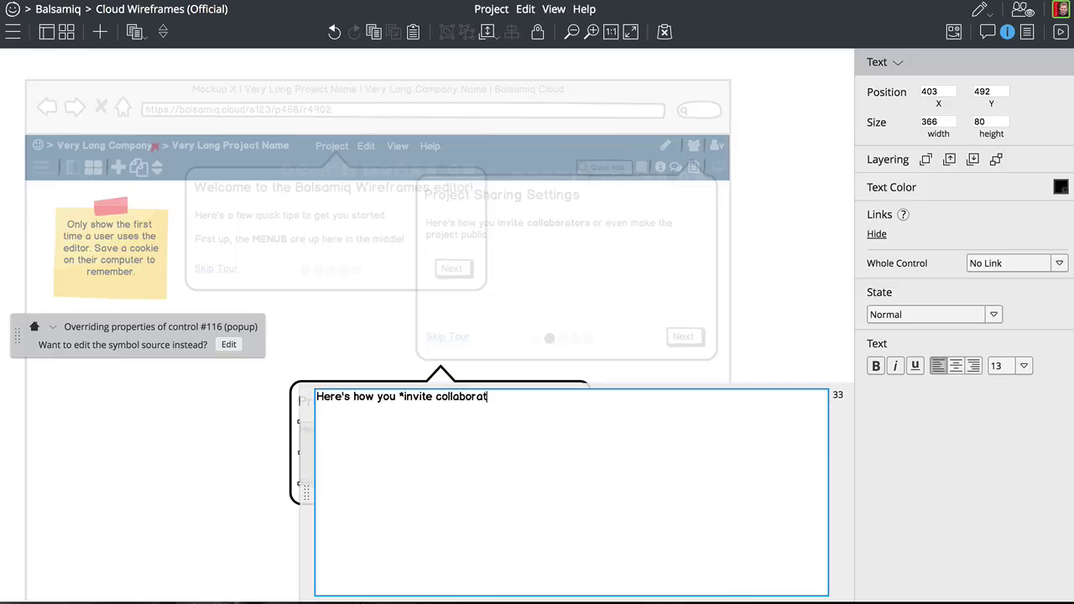
text(ors* or even ma)
key(BackSpace)
text(or even make the proje)
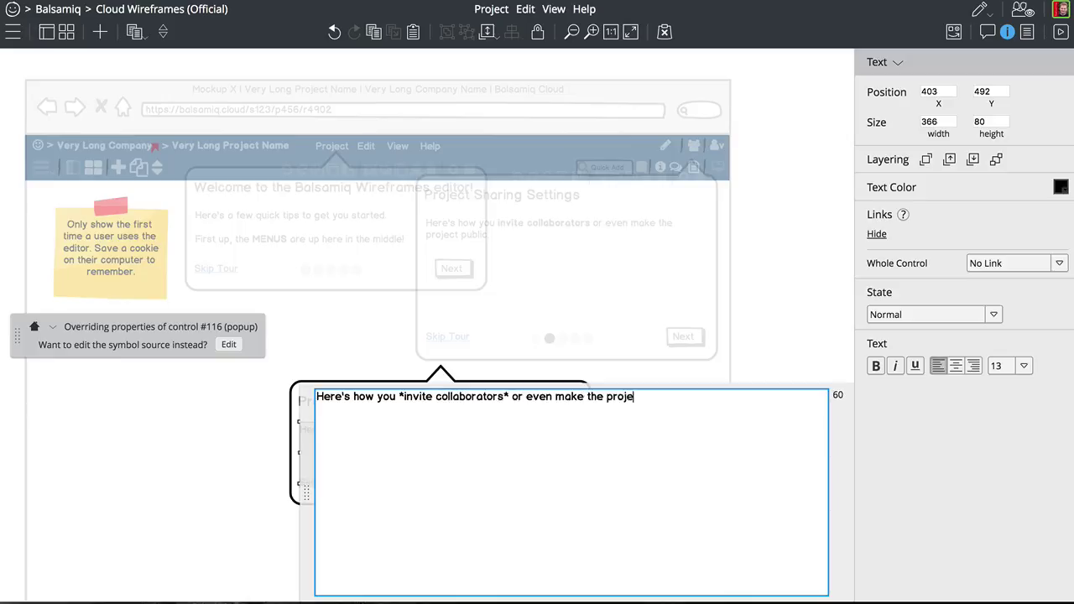
text(ct pbublic.)
click(765, 365)
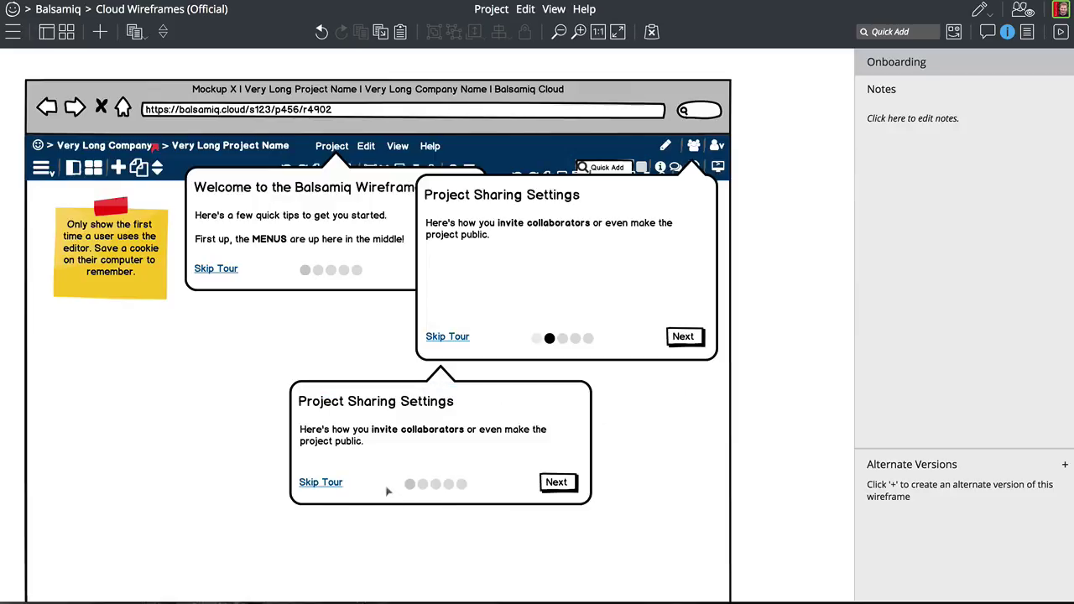
- Override the second progress dot of the new Project Sharing Settings popup with black
click(388, 492)
double_click(408, 483)
click(423, 484)
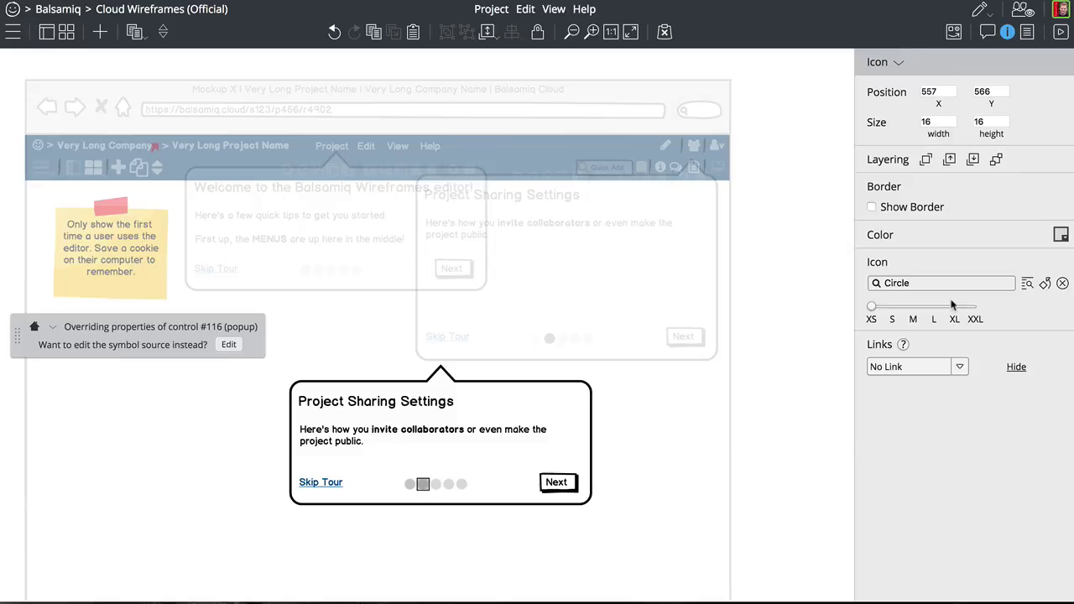
click(1055, 235)
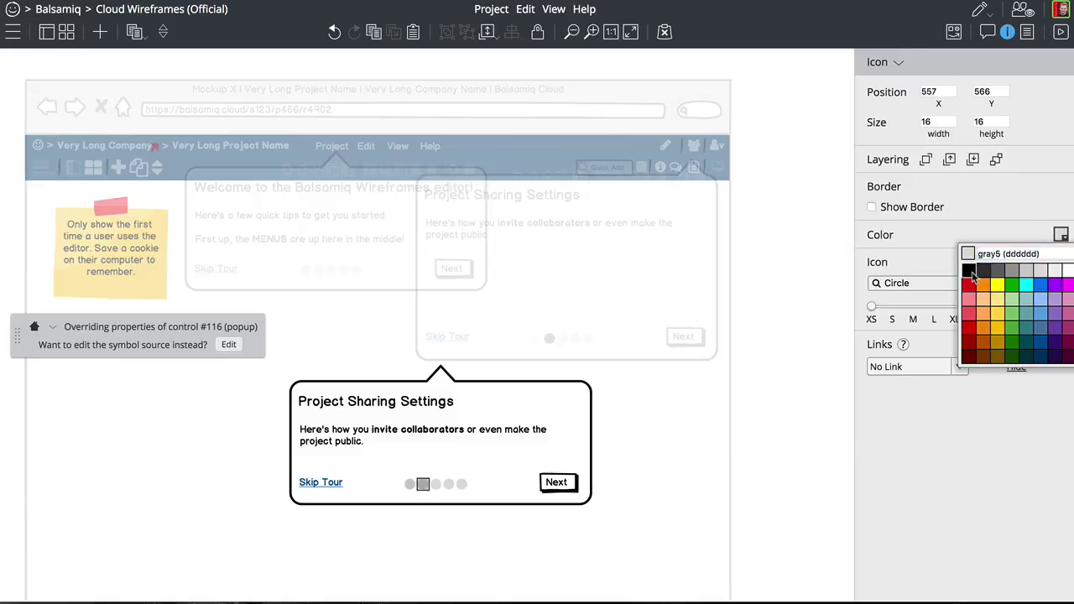
click(974, 275)
- In the popup symbol's source, color the first progress dot the same light gray as the others and return to the wireframe
click(227, 344)
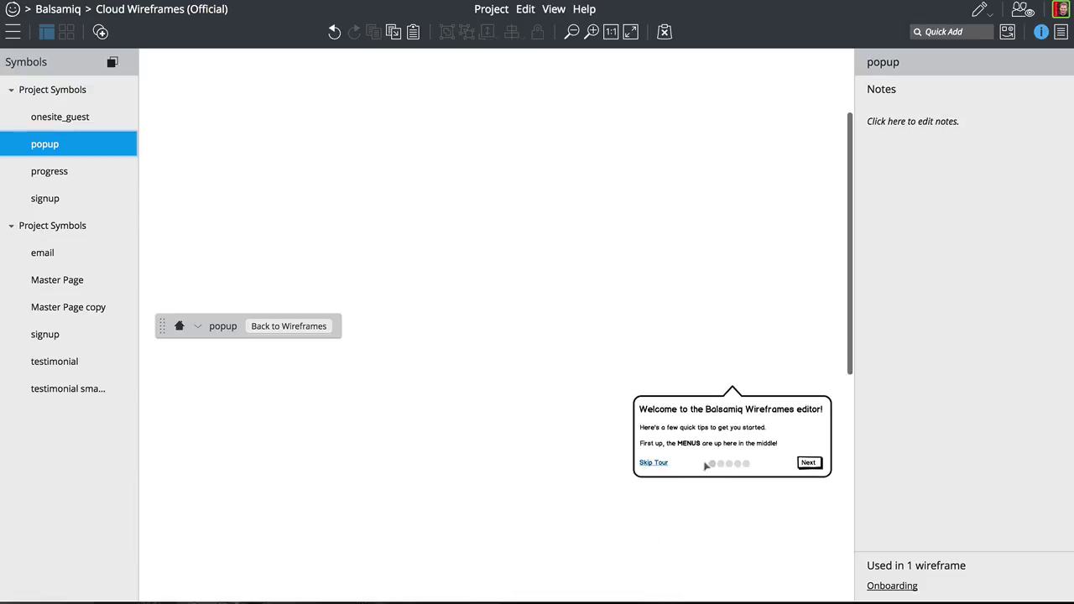
click(712, 465)
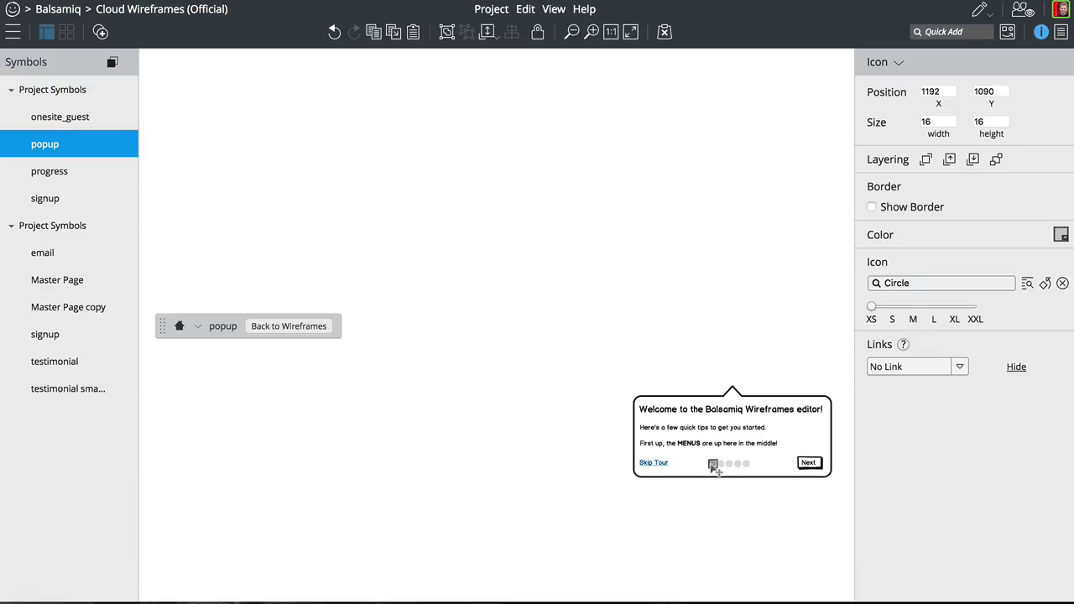
click(1062, 236)
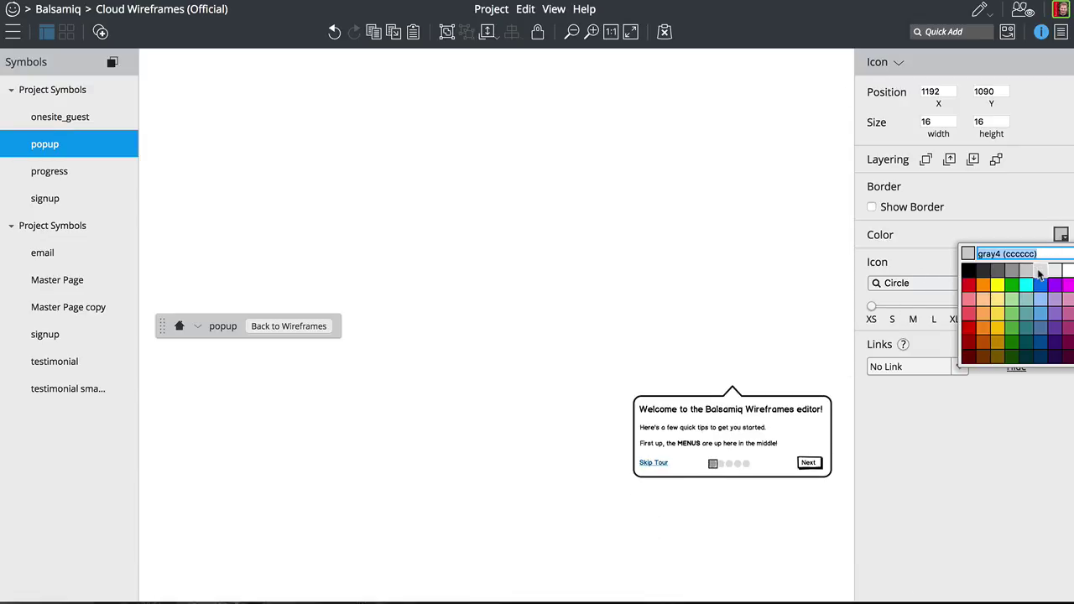
click(1039, 272)
click(747, 273)
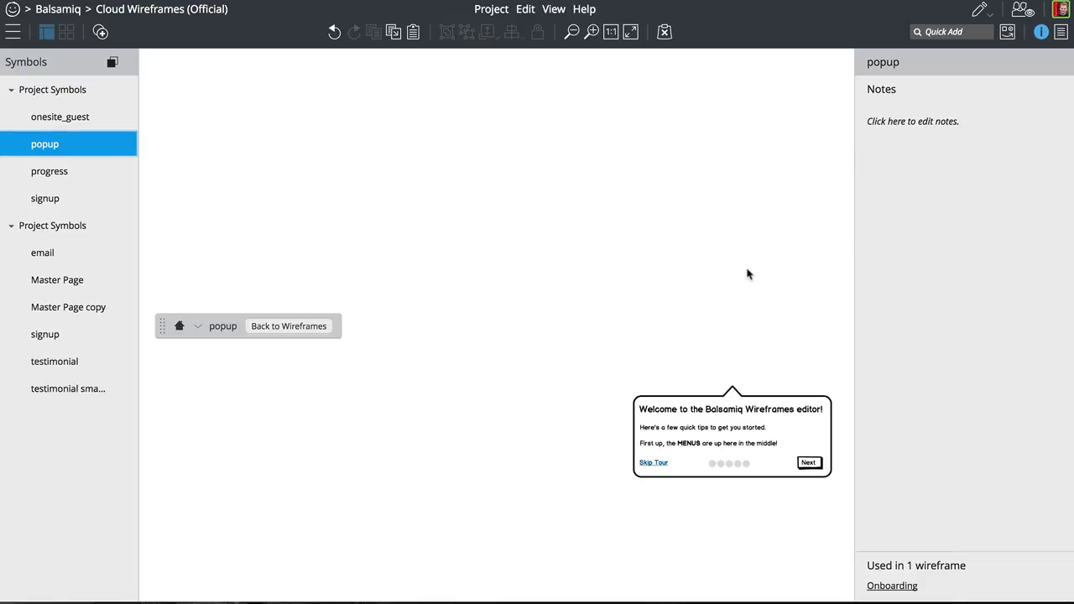
click(263, 327)
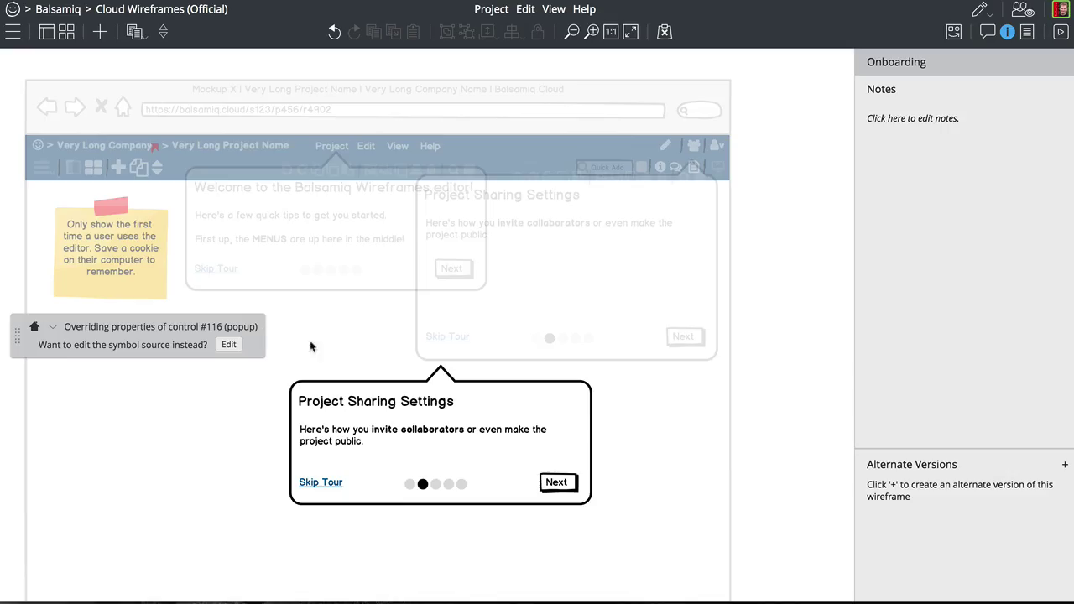
- Delete the old, taller Project Sharing Settings popover and move the new popup instance up into its place
click(626, 291)
key(Delete)
drag(453, 402, 634, 213)
- Shift the Project Sharing Settings popup's arrow to its far right end and position the popup so it points at the people icon
double_click(634, 210)
drag(1010, 286, 1063, 285)
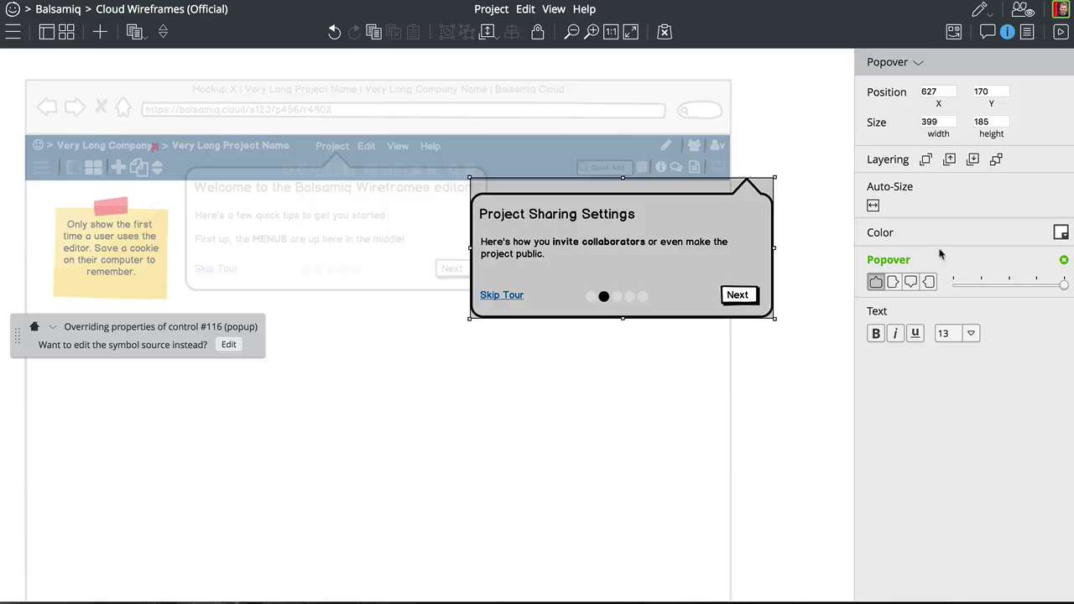
click(783, 215)
drag(688, 214, 641, 190)
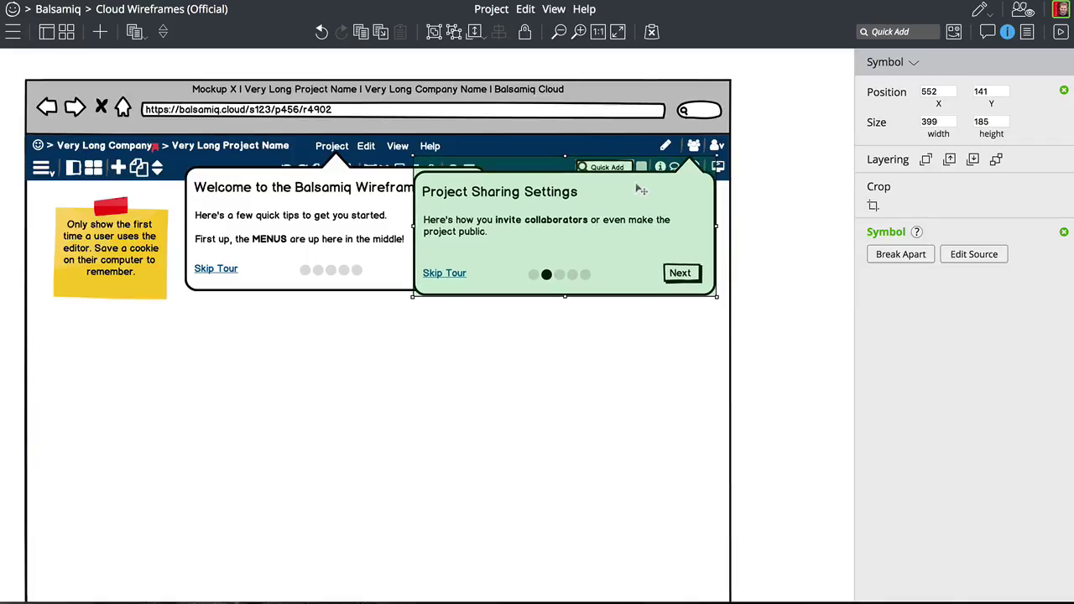
- Duplicate the Project Sharing Settings popup below the others and shift the copy's arrow to its far left end
drag(590, 223, 465, 377)
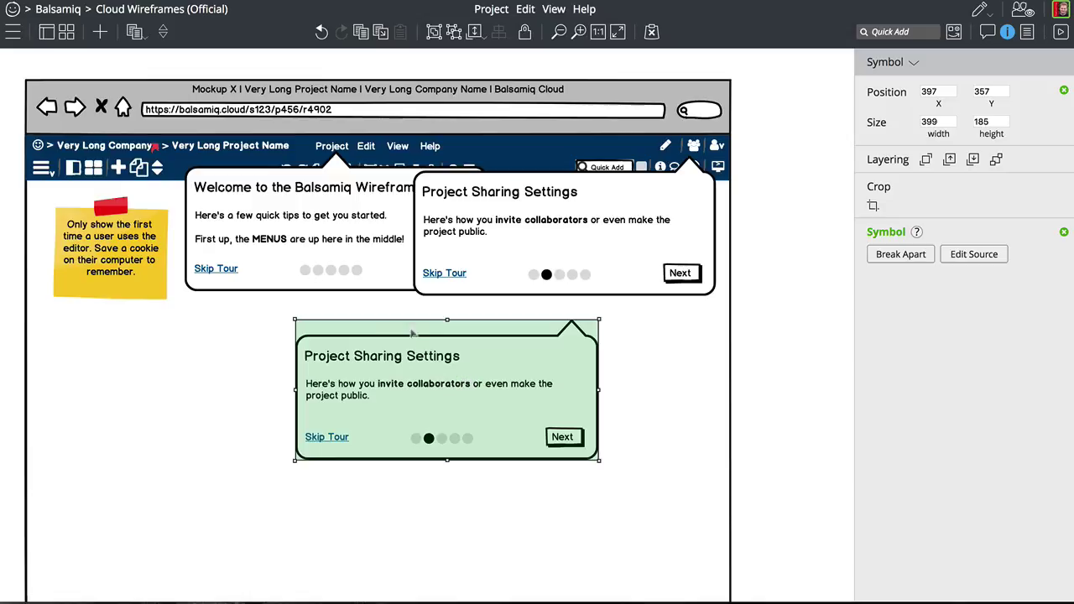
double_click(482, 341)
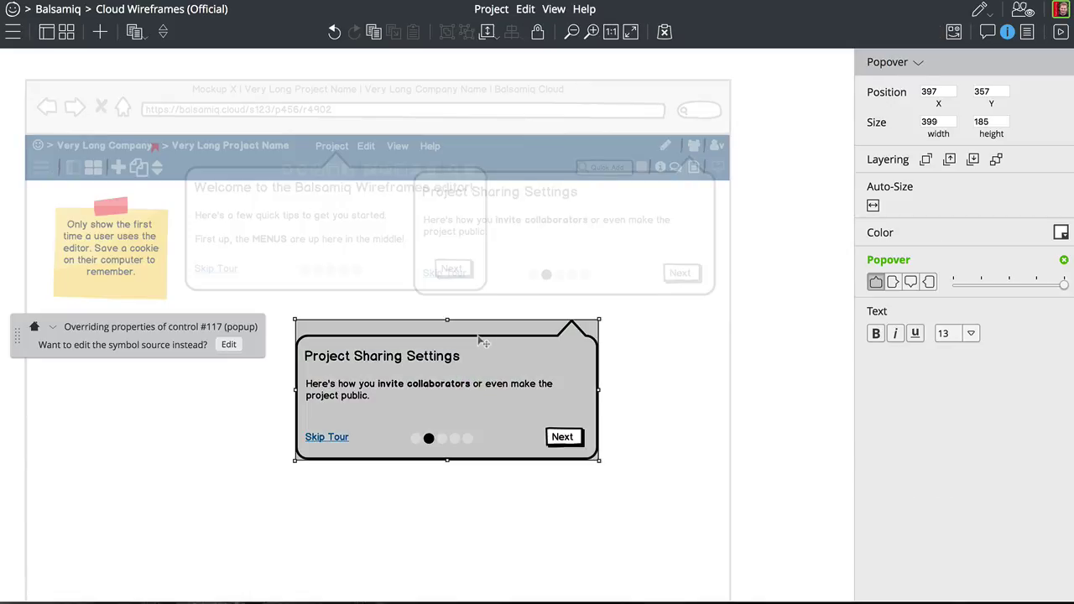
drag(1057, 285, 963, 288)
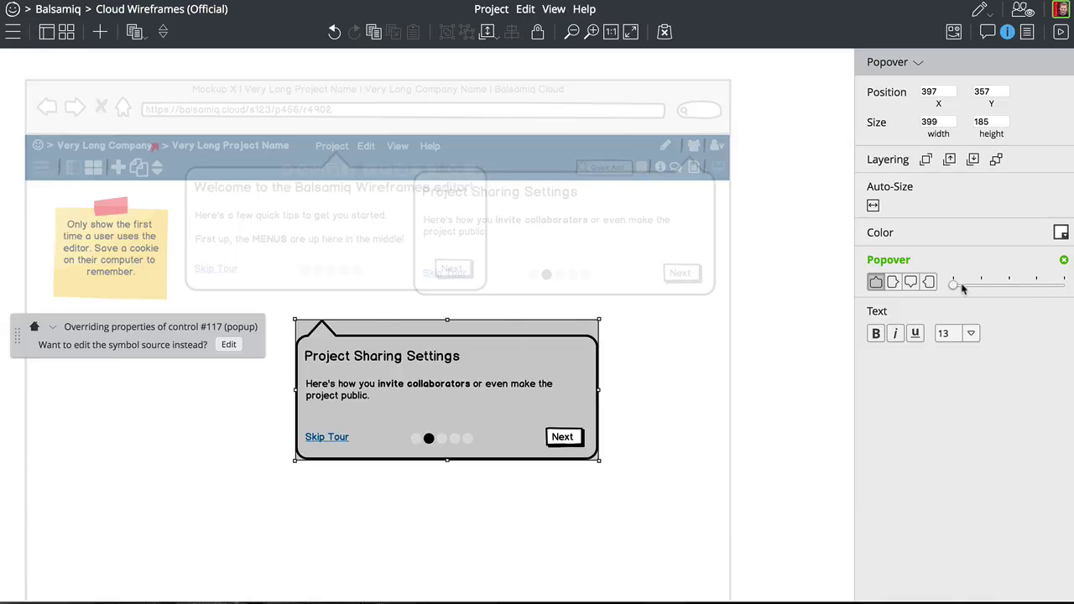
- Override the duplicated popup's title with "Welcome to the Balsamiq Wireframes Editor!"
click(388, 358)
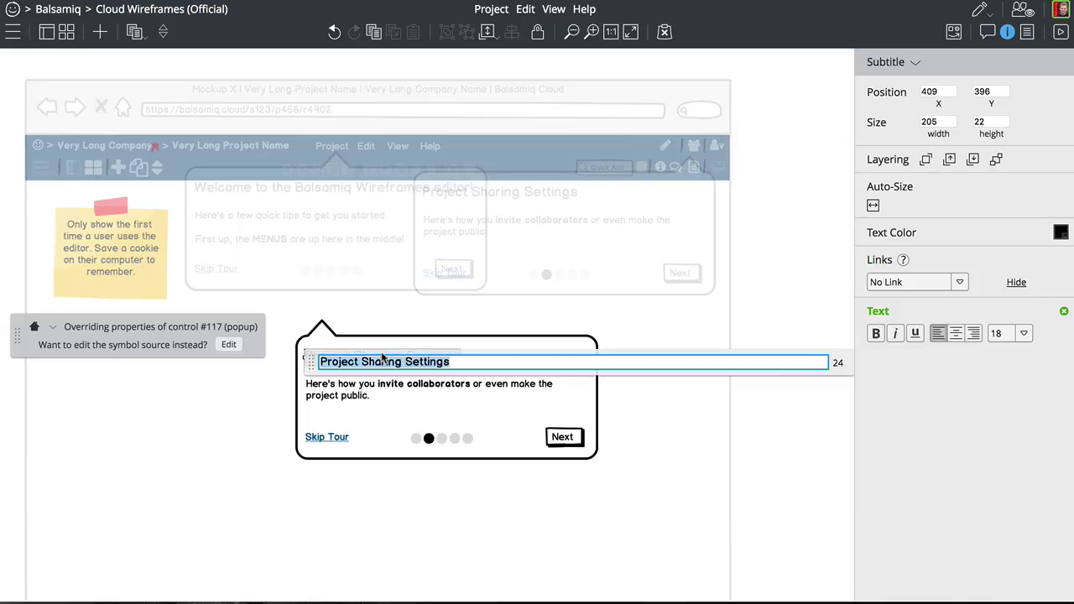
text(Wel)
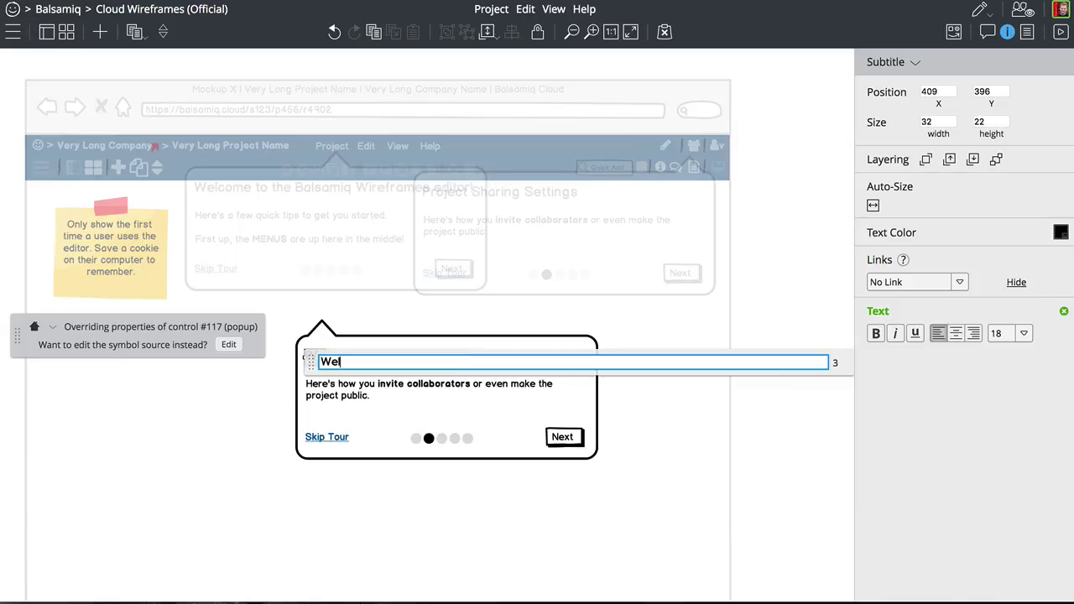
text(come to the Balsa)
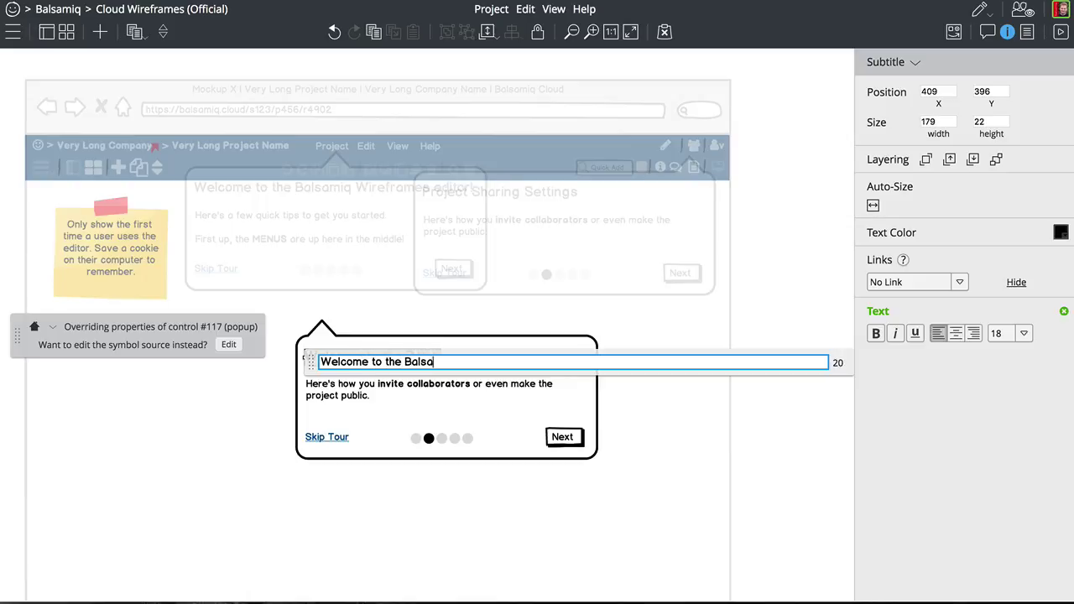
text(miq Wireframes Editor!)
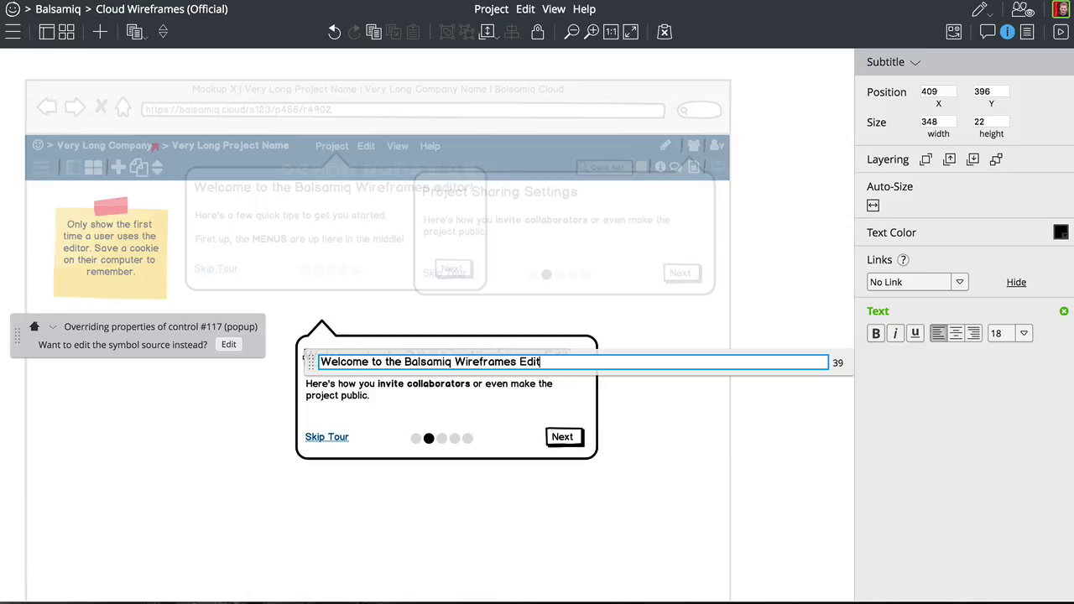
click(570, 335)
- Replace the new welcome popup's body text with "Here's how you go back to the home page or to your Space home page."
click(411, 387)
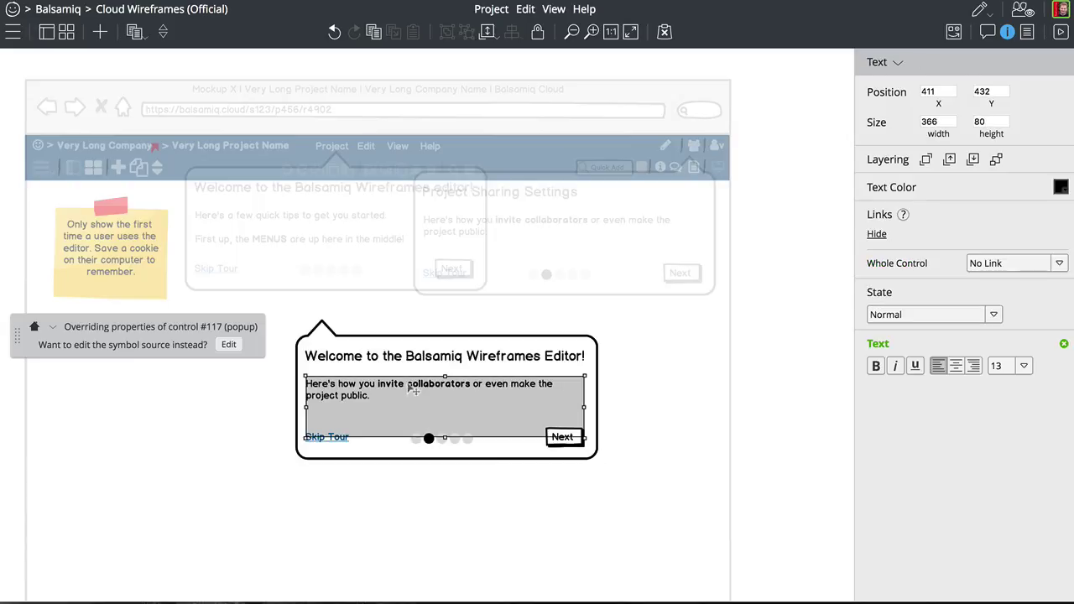
key(Return)
text(Here's your t)
key(BackSpace)
key(BackSpace)
key(BackSpace)
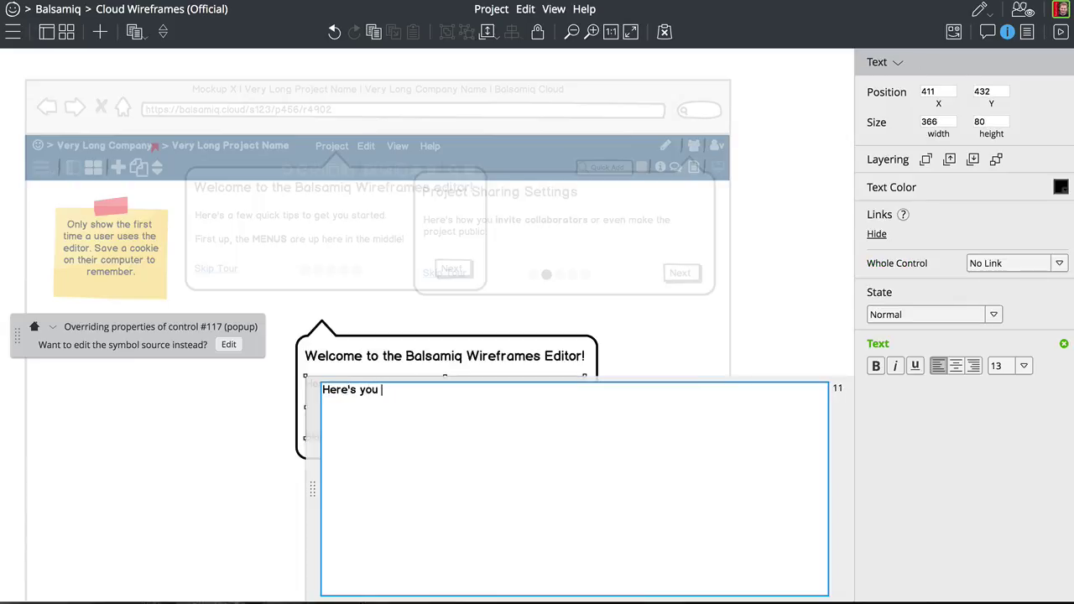
text(how you go back to your)
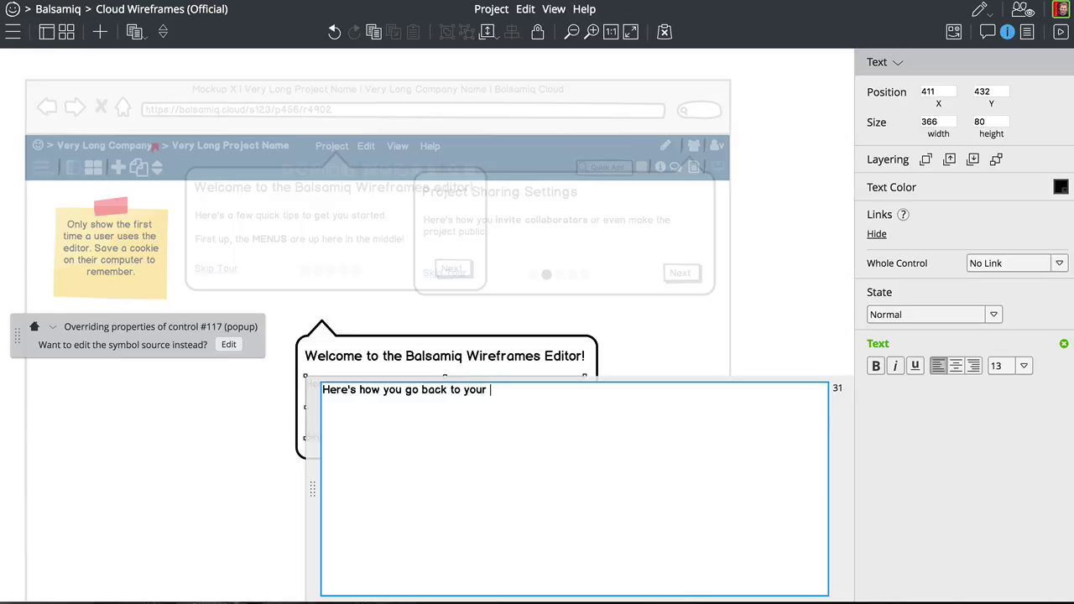
text( list of projects, or)
click(464, 389)
text(the home page or to )
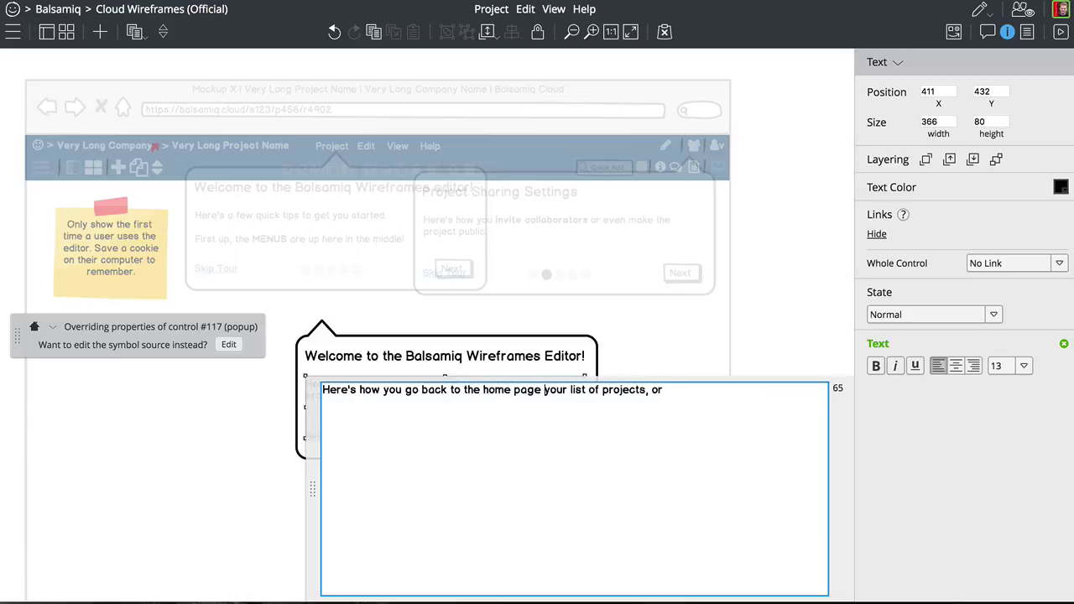
text(your Sp)
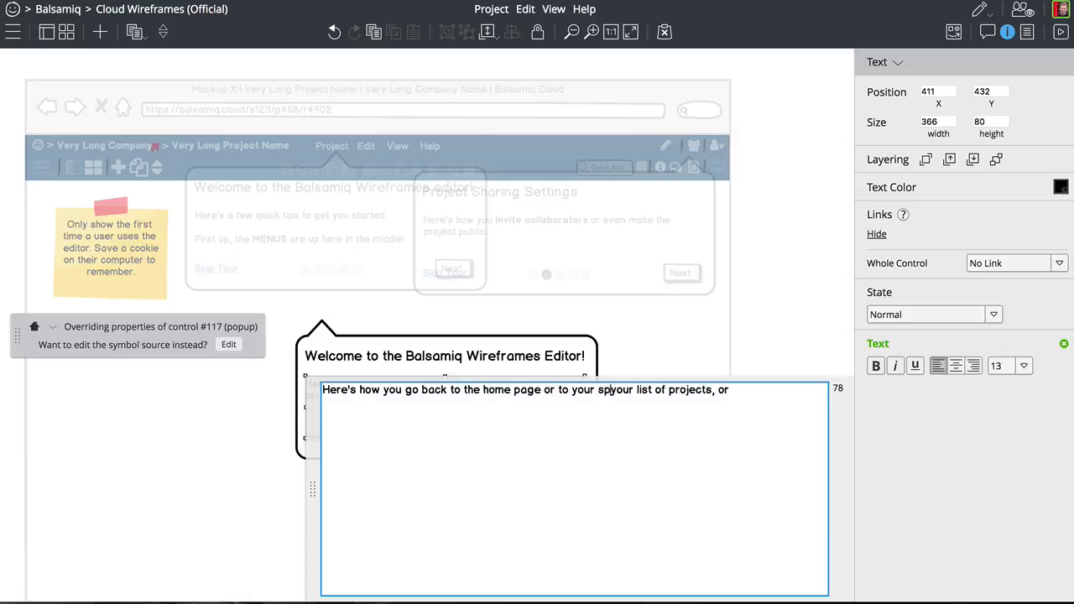
text(ace home page)
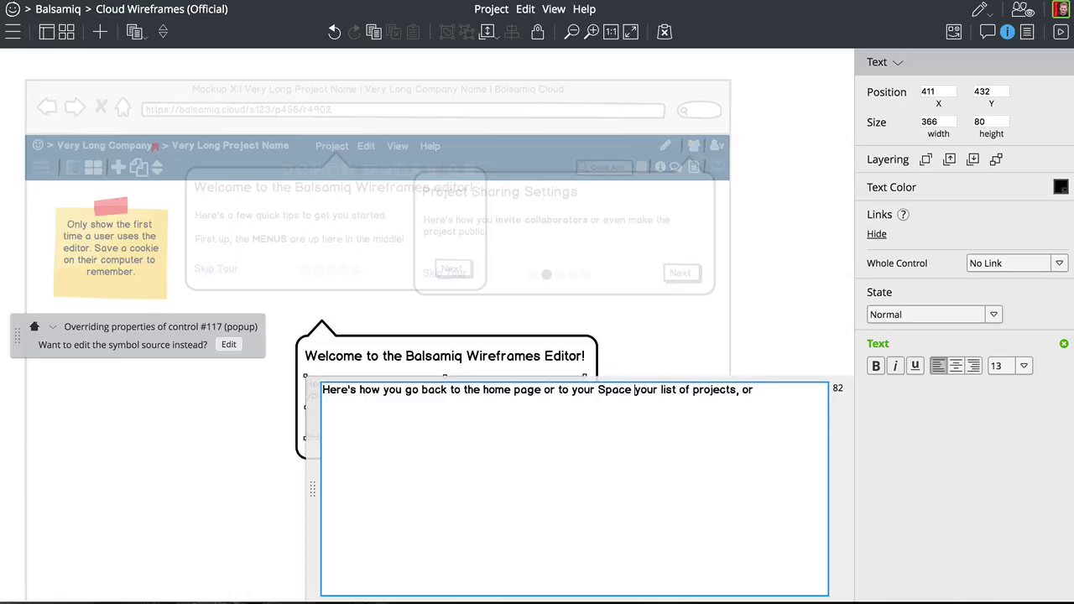
key(shift+End)
text(.)
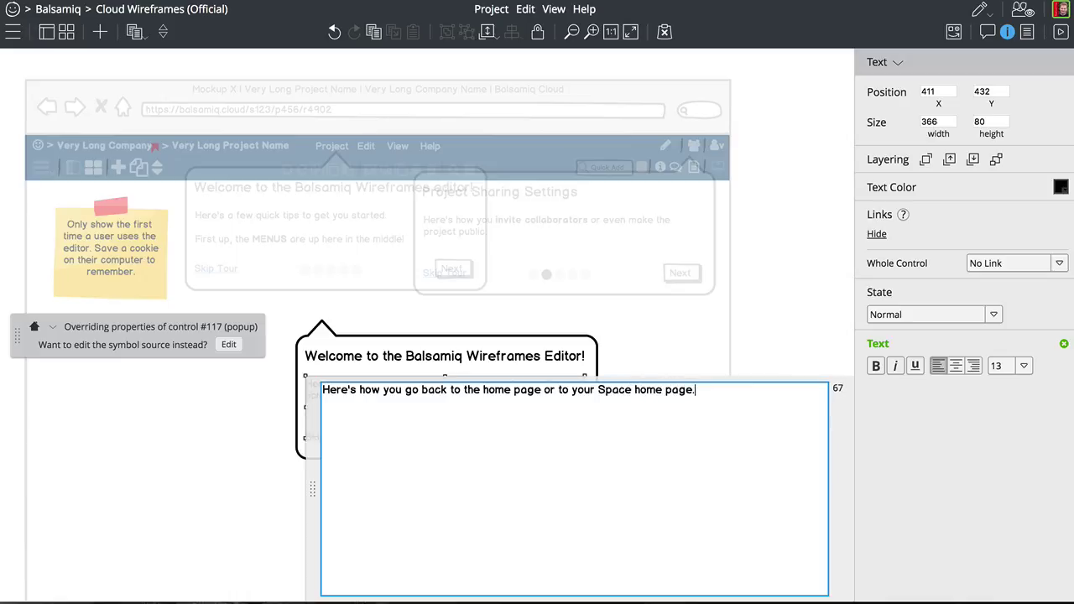
- Insert "Balsamiq Cloud" before the first "home page" in the new welcome popup's body text
text(Cloud)
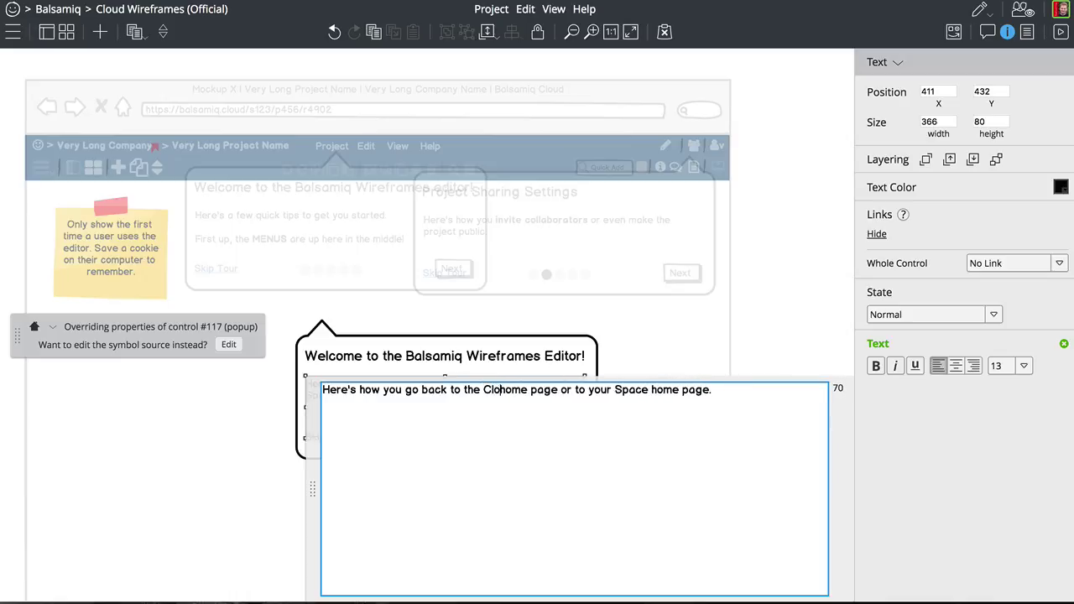
click(484, 389)
text(Balsamiq)
click(793, 325)
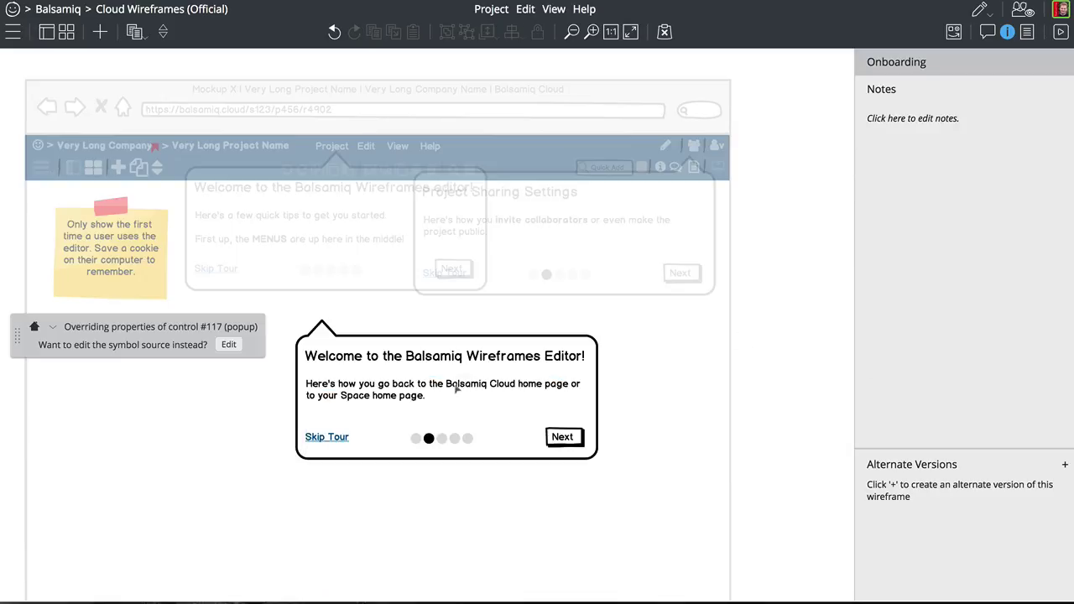
- In the new welcome popup, color the first progress dot black and the second one light gray
click(451, 391)
click(416, 437)
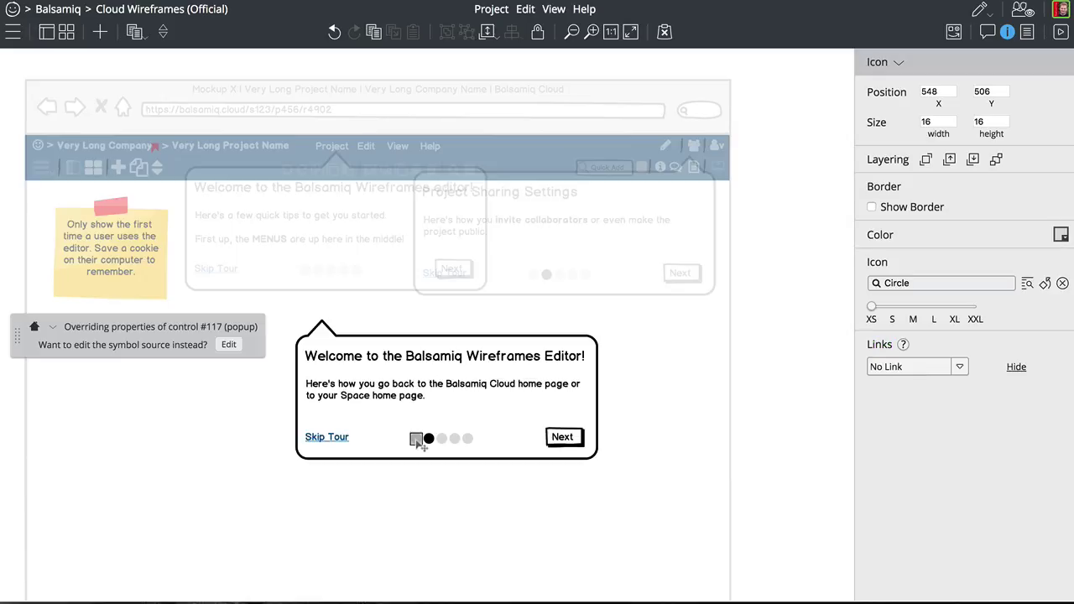
click(1060, 236)
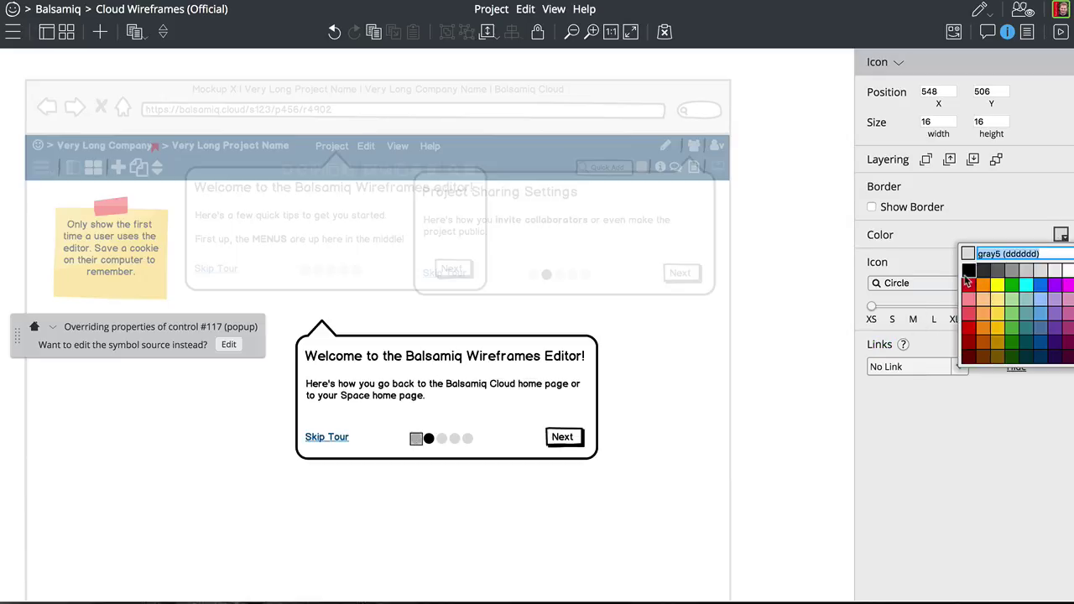
click(967, 281)
click(429, 439)
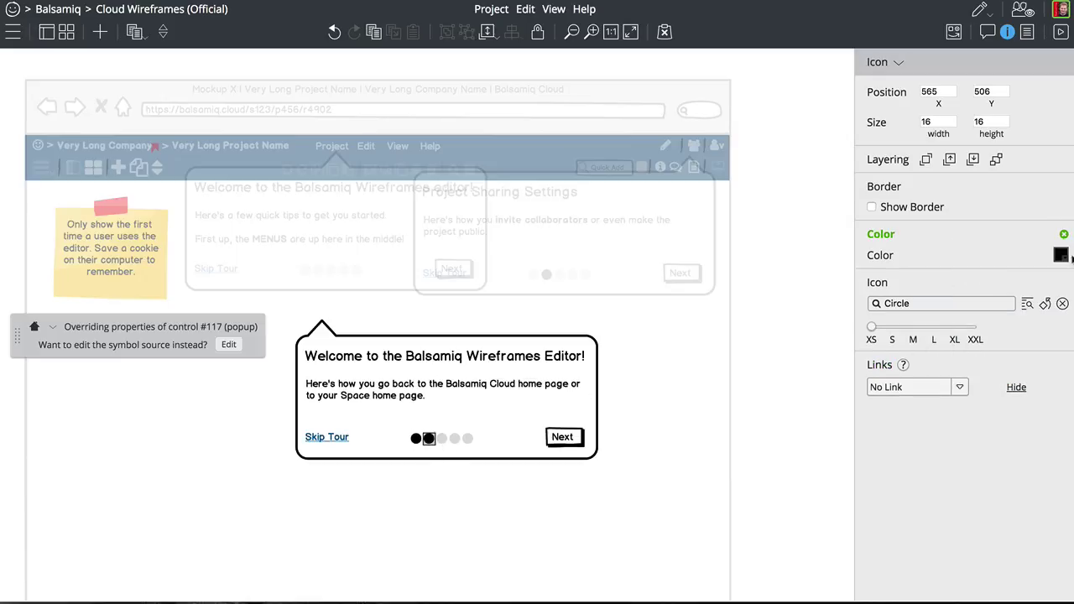
click(1060, 255)
click(1044, 287)
click(763, 344)
- Move the new welcome popup so its arrow points at the company name, and move the menus popup below the other two
click(307, 393)
drag(373, 378, 168, 215)
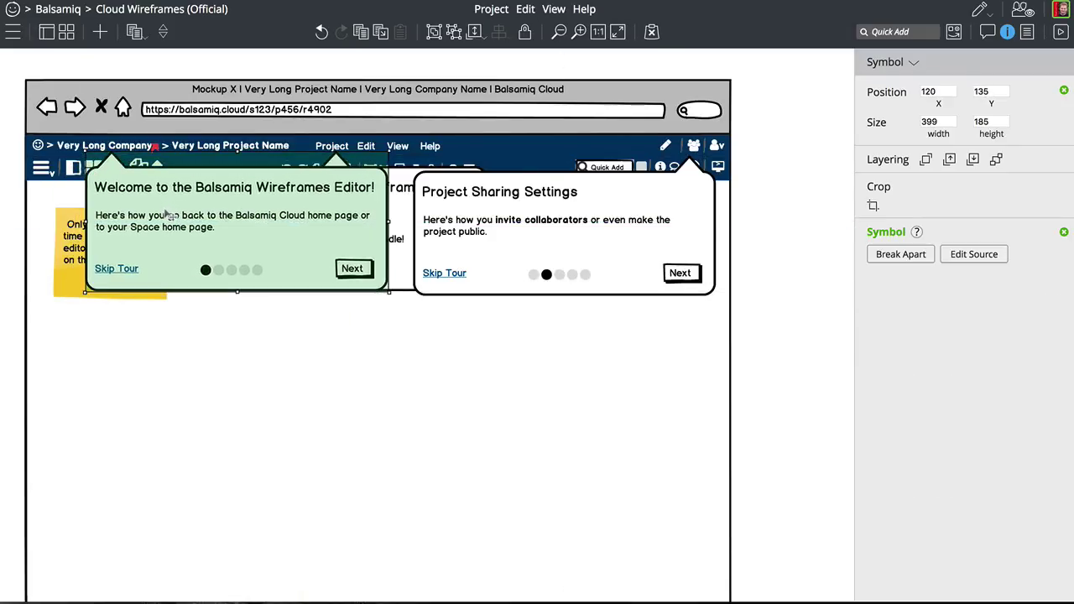
drag(401, 185, 444, 348)
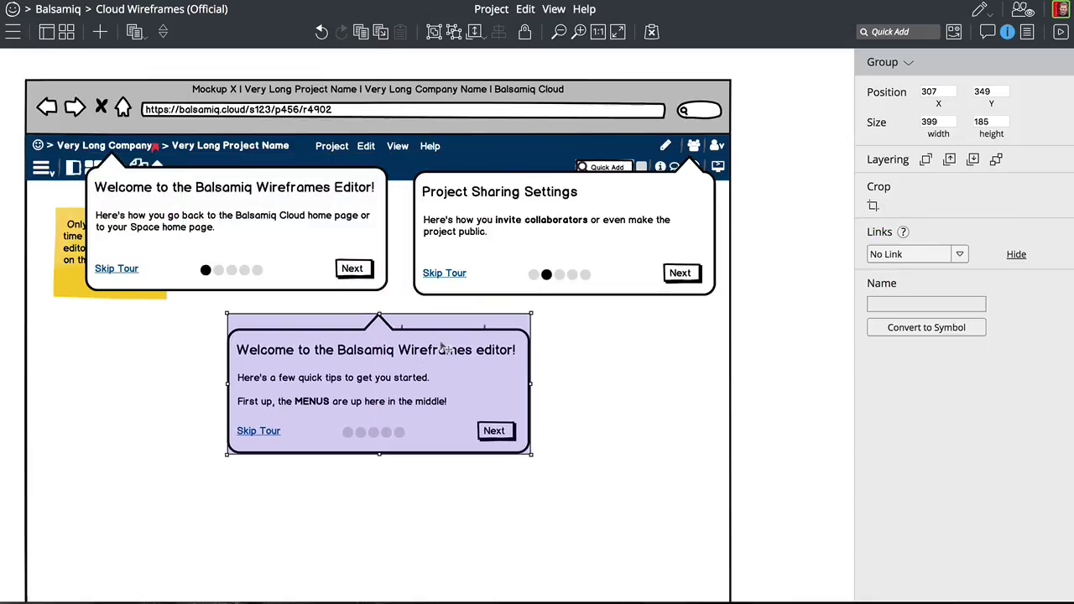
- Color the second progress dot black in the menus popup
double_click(382, 408)
click(361, 429)
double_click(360, 430)
click(360, 432)
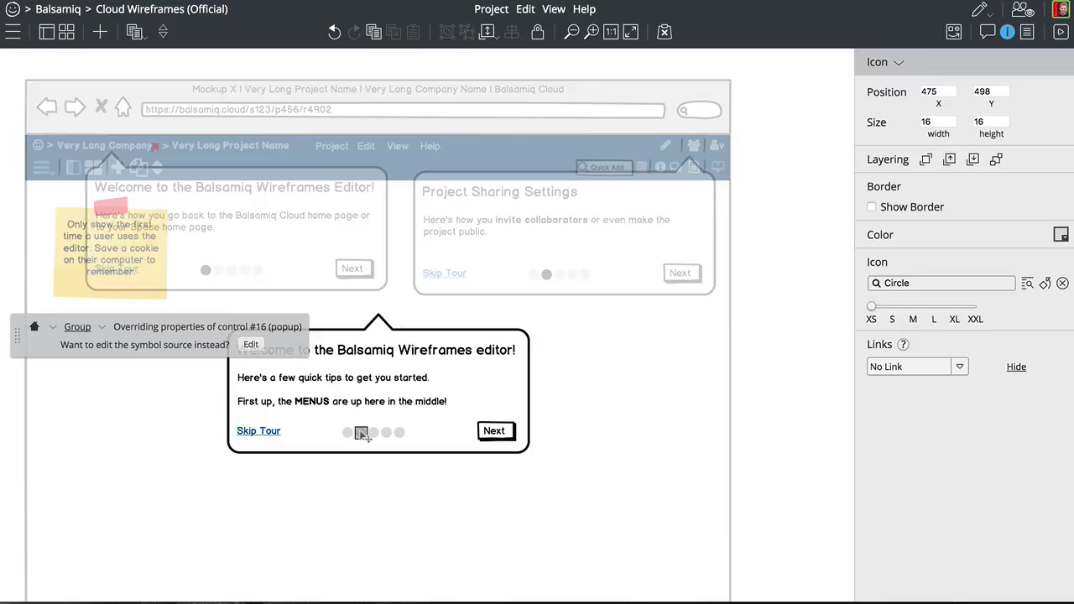
click(1060, 235)
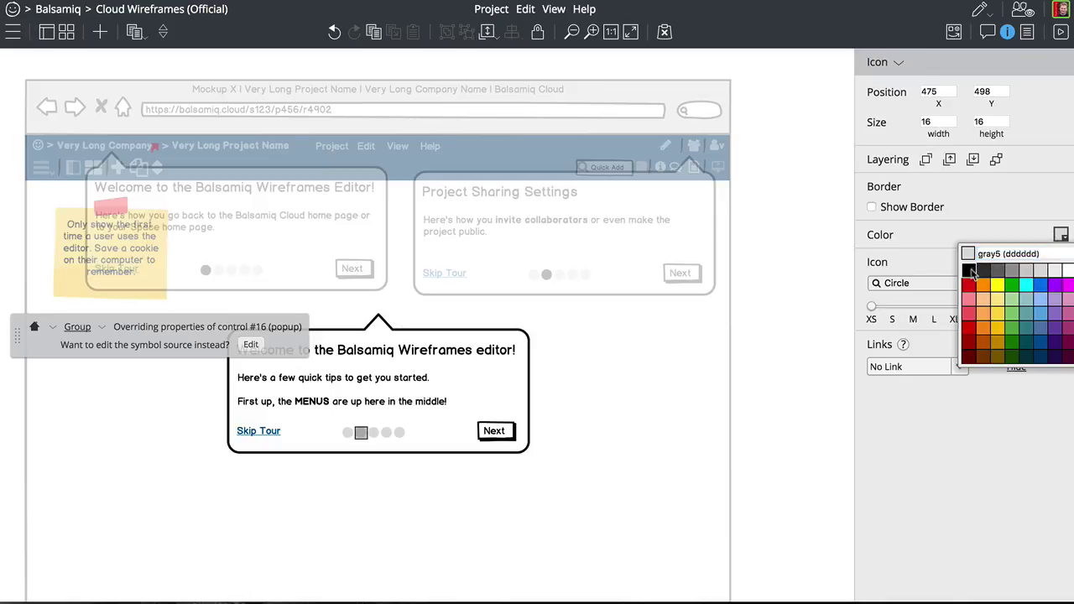
click(998, 270)
click(780, 337)
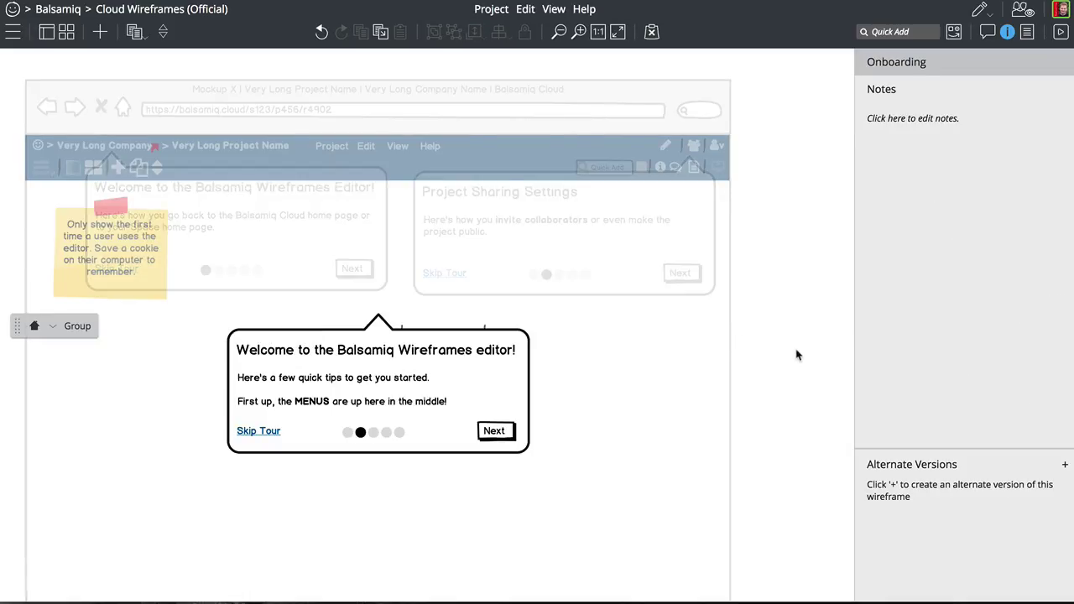
- Nudge the Project Sharing Settings popup slightly down and to the right, and reset the color override on its second progress dot
click(530, 217)
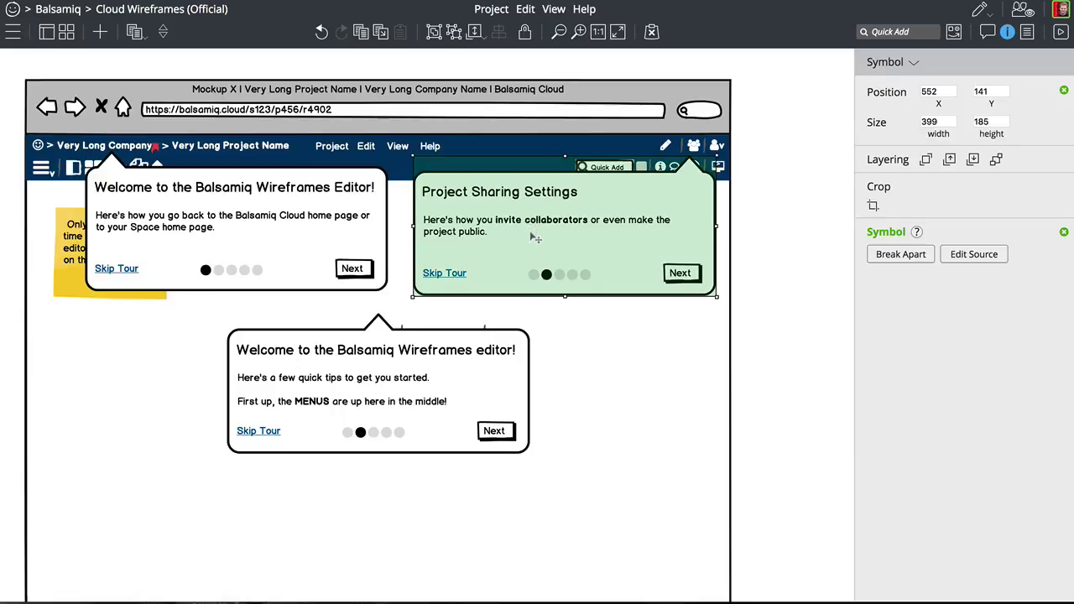
drag(532, 236, 535, 235)
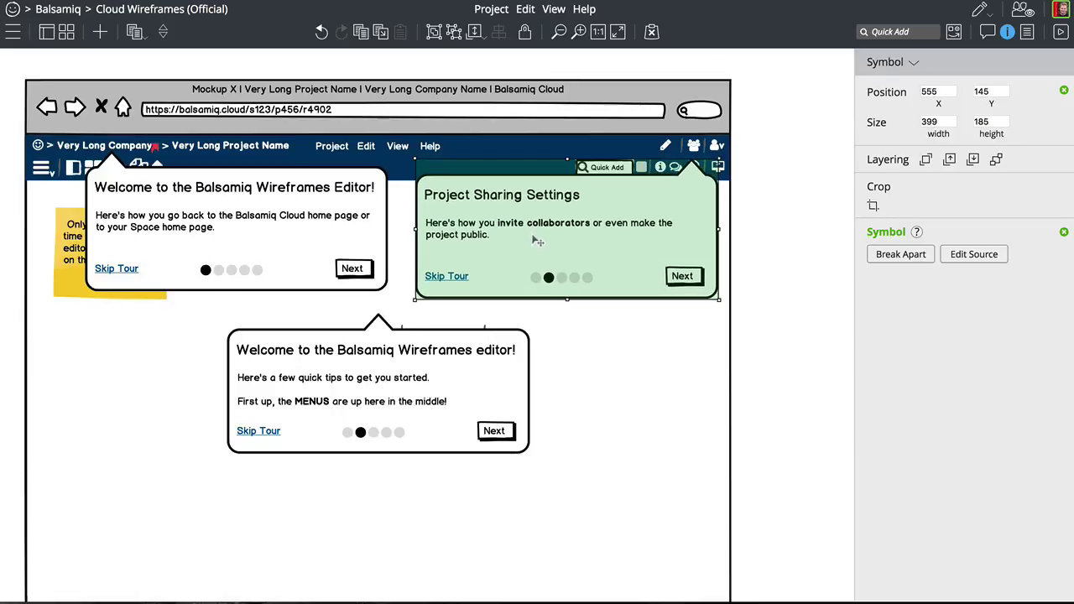
double_click(547, 279)
click(548, 278)
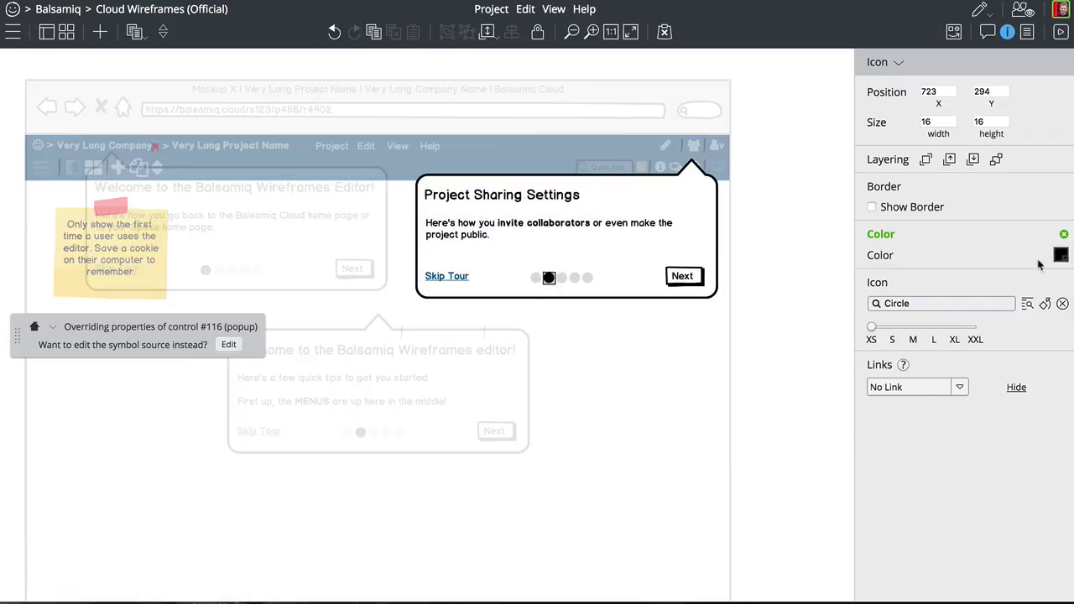
click(1064, 235)
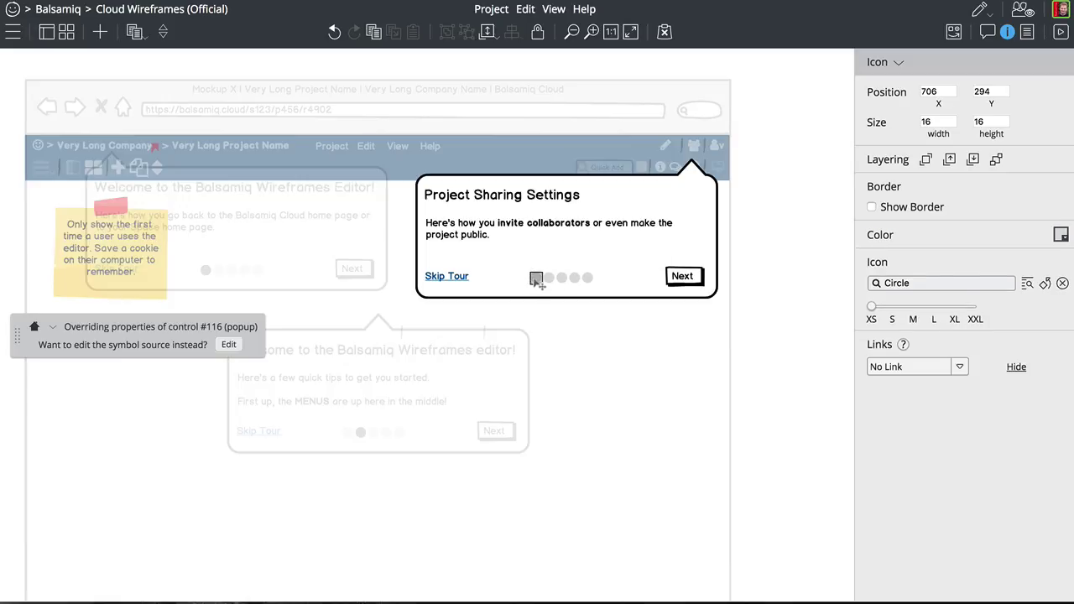
- Color the first progress dot of the Project Sharing Settings popup black
click(1061, 234)
click(968, 269)
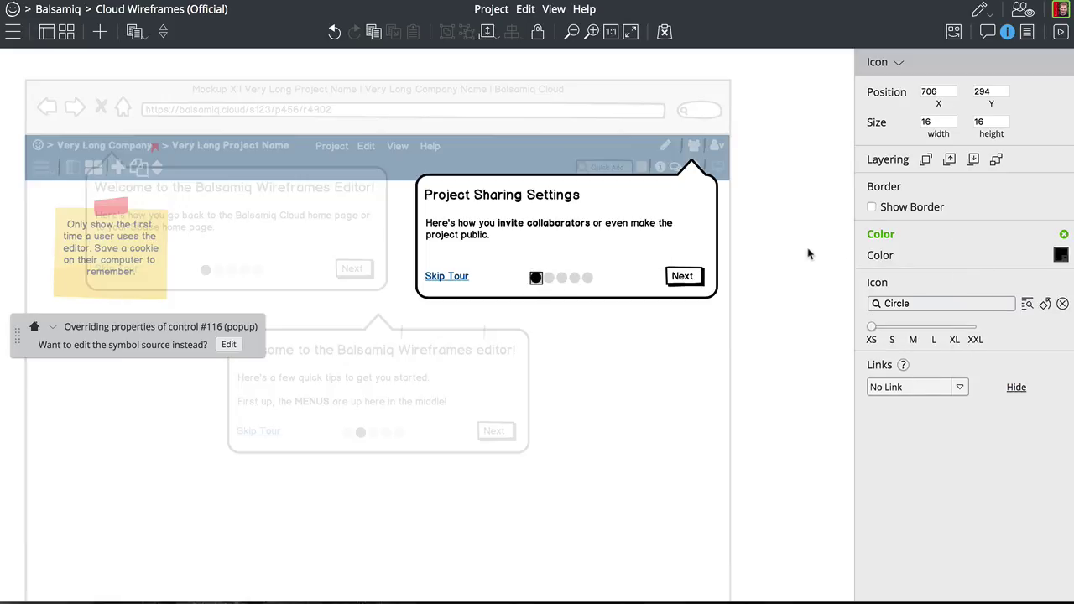
click(808, 252)
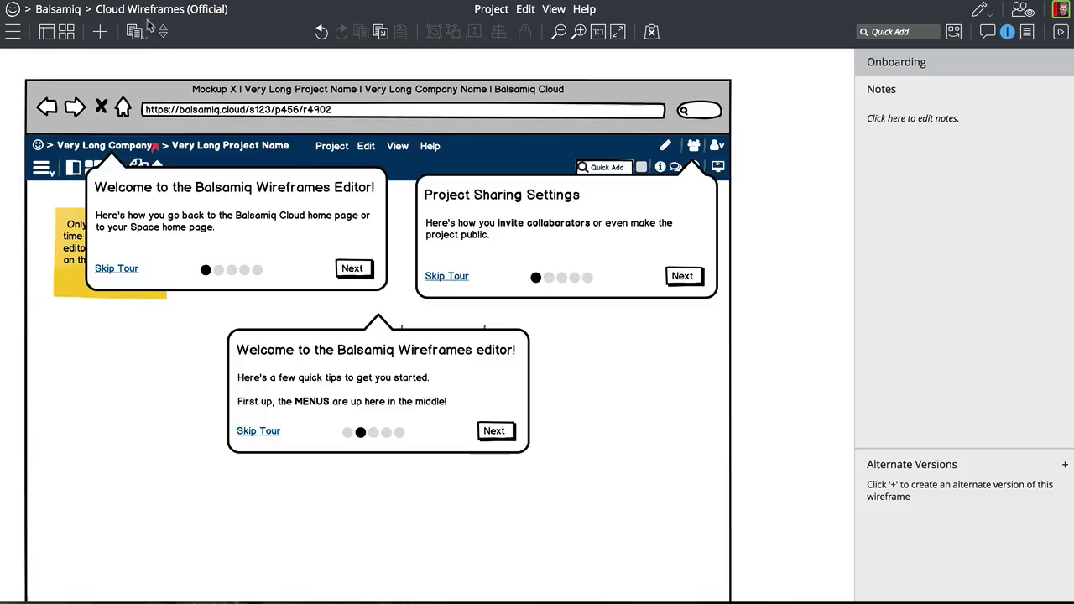
- Override the menus popup's title with "Here's the menus!", moving the symbol override bar out of the way
click(434, 415)
double_click(360, 364)
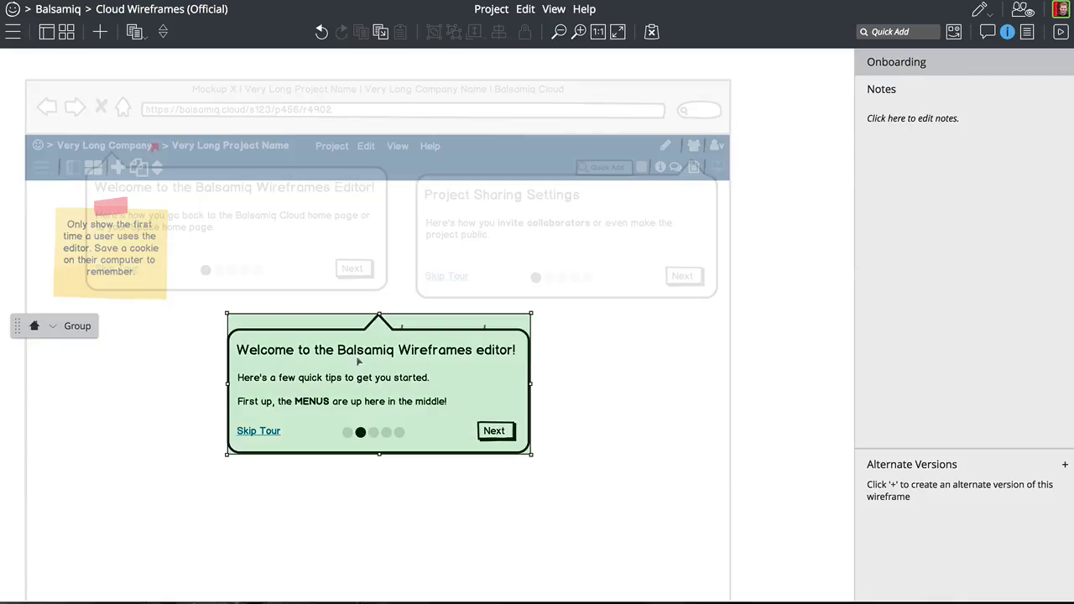
double_click(352, 356)
text(W)
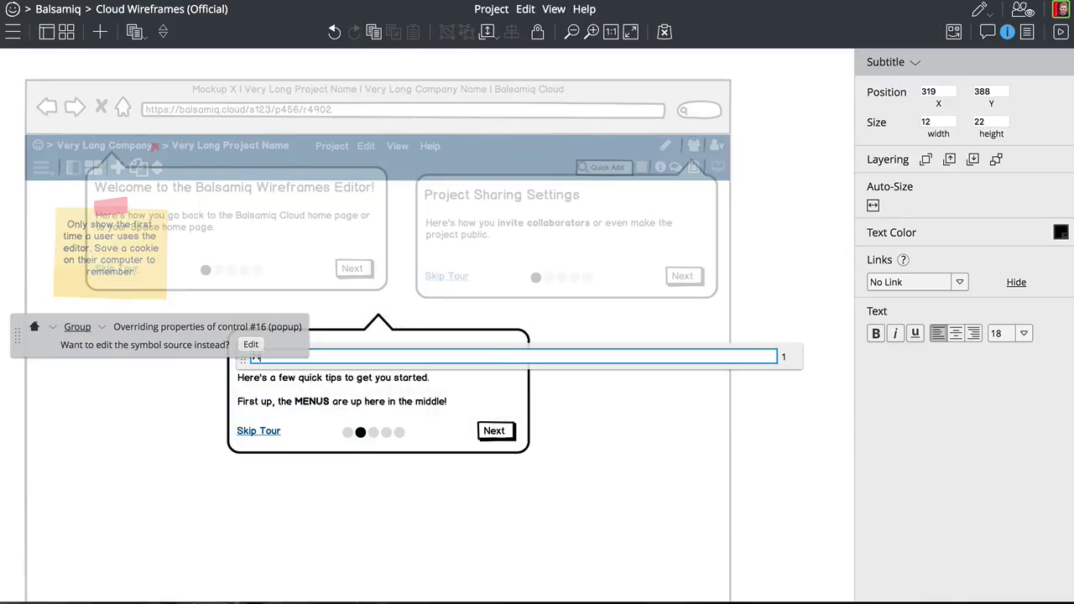
drag(15, 336, 25, 120)
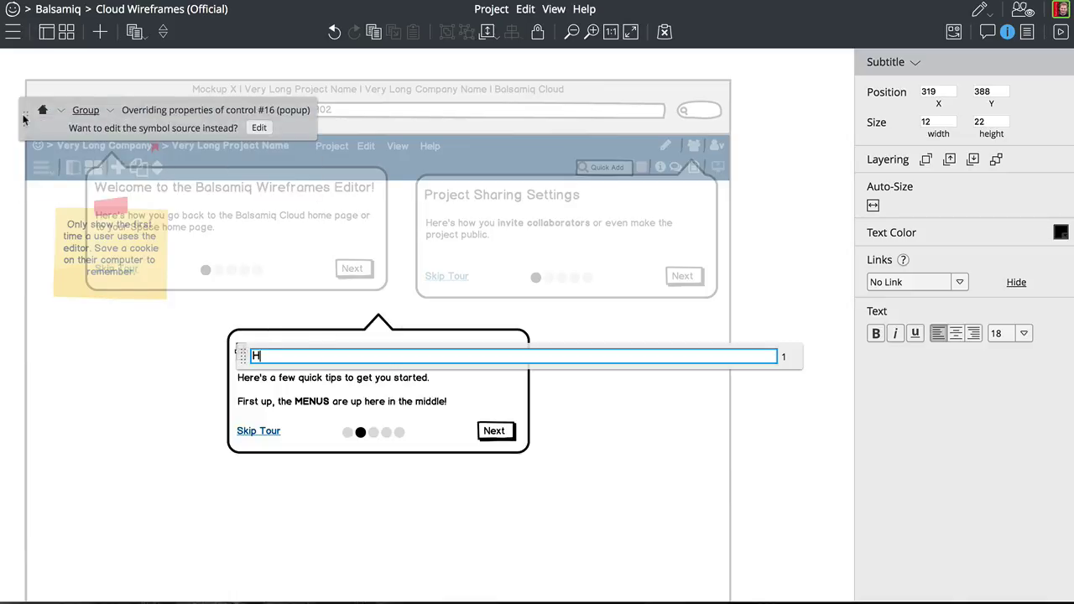
text(ere's the menus!)
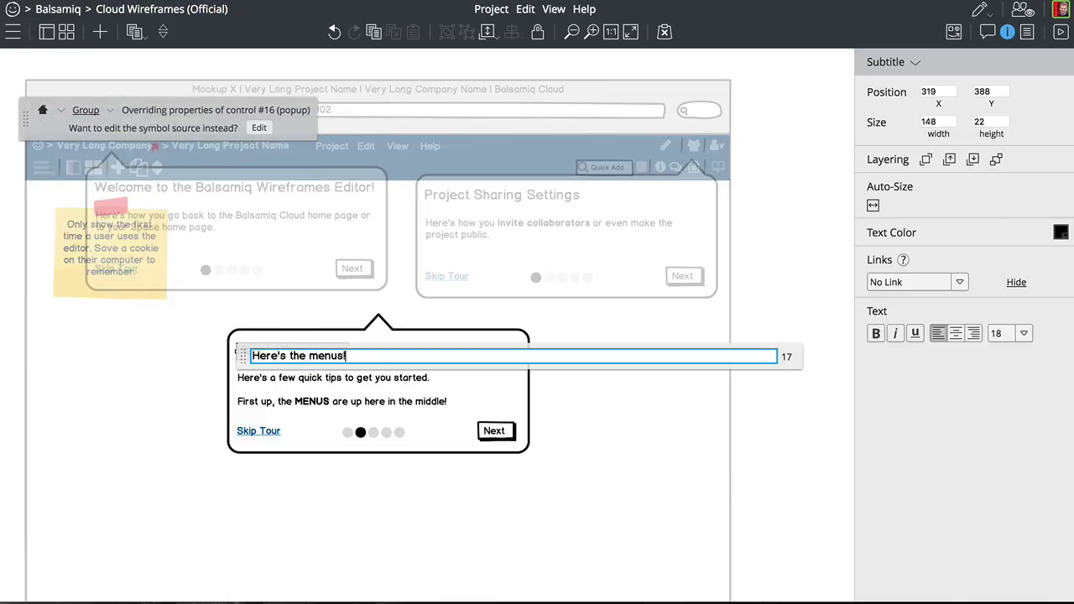
click(209, 424)
- Override the menus popup's body text with "Lots of functionality is accessible from the menus." and, after a blank line, "Check them out!"
double_click(274, 379)
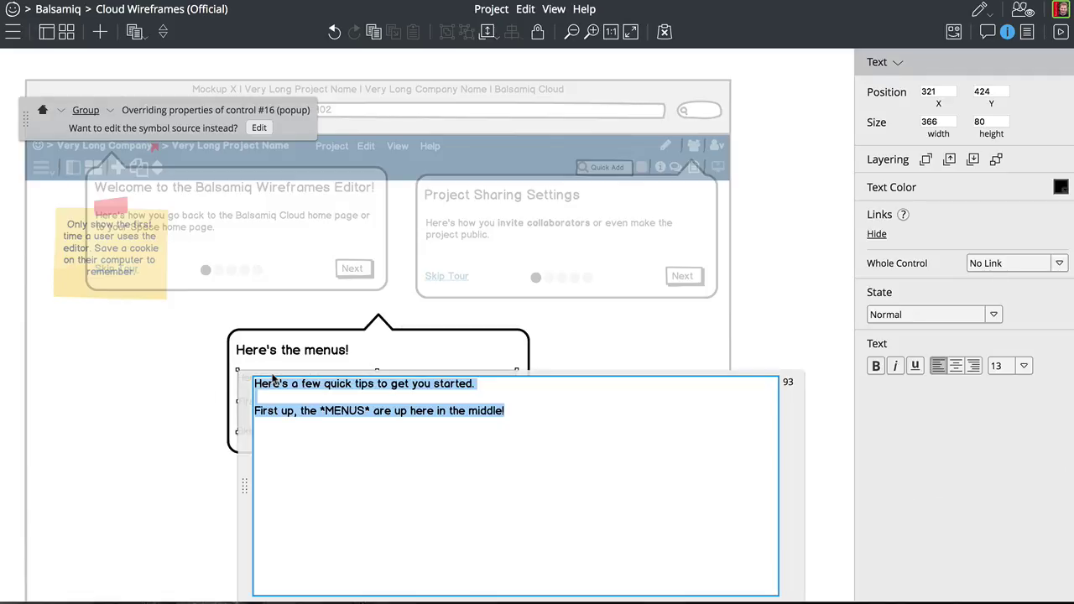
key(BackSpace)
text(Lot)
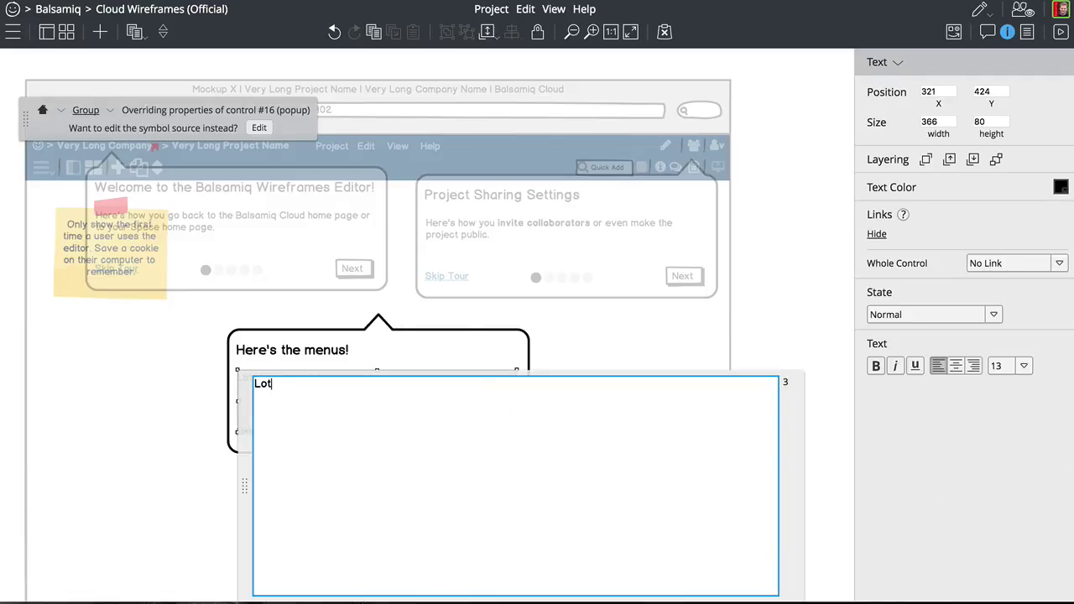
text(s of functionality is )
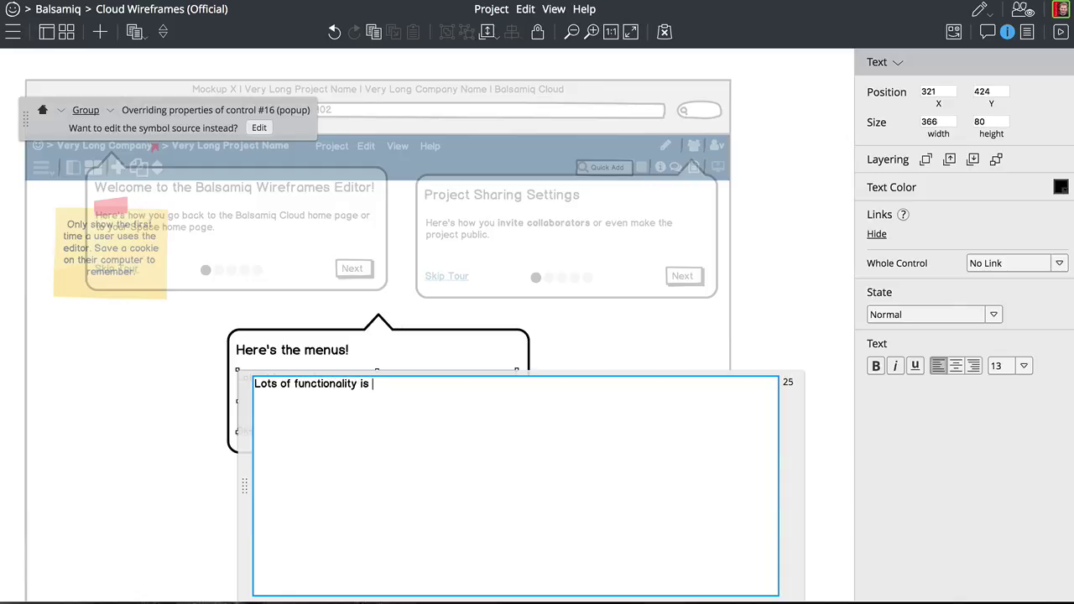
text(accessible forrom here.)
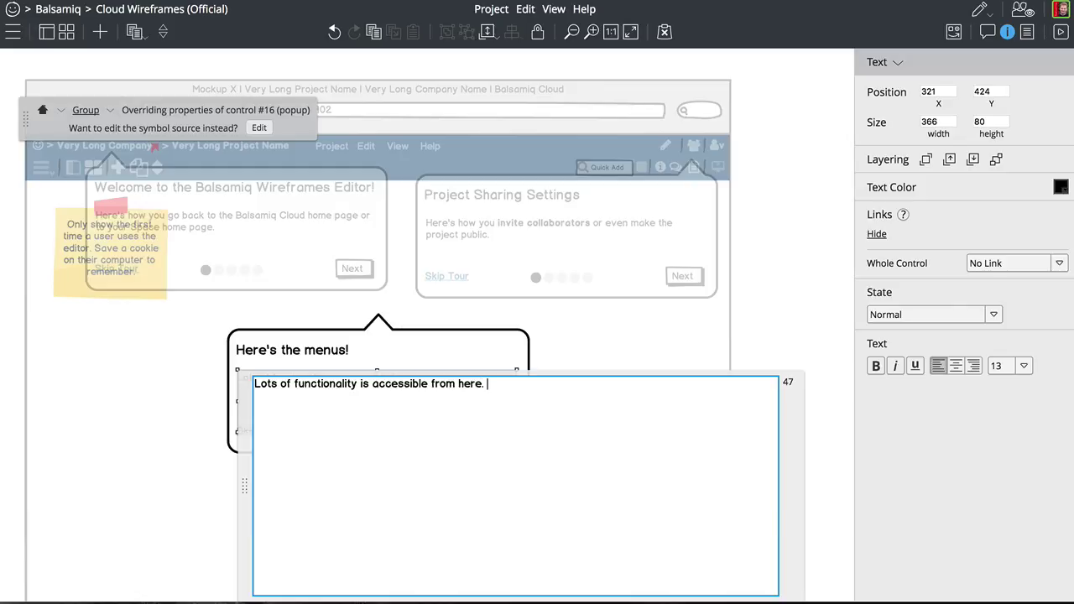
key(Return)
text(Check them out!)
double_click(470, 383)
text(the menus)
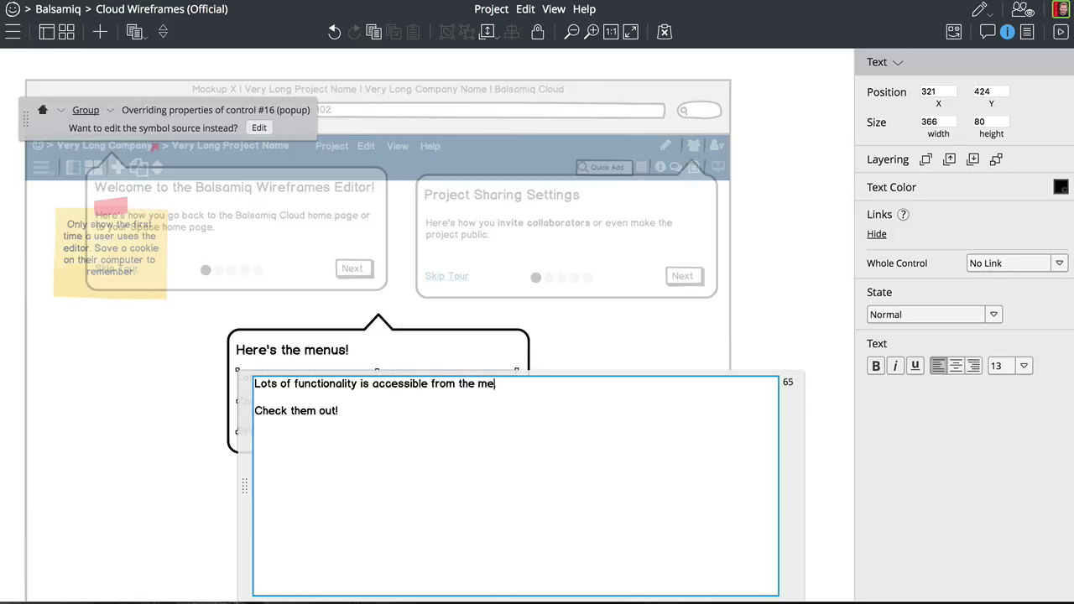
click(584, 347)
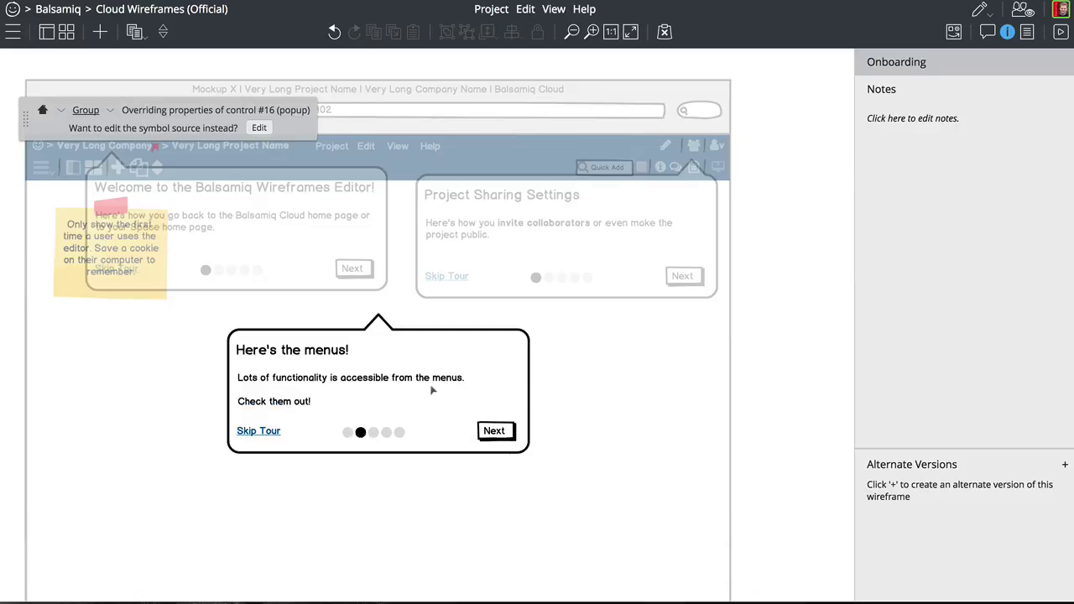
click(805, 339)
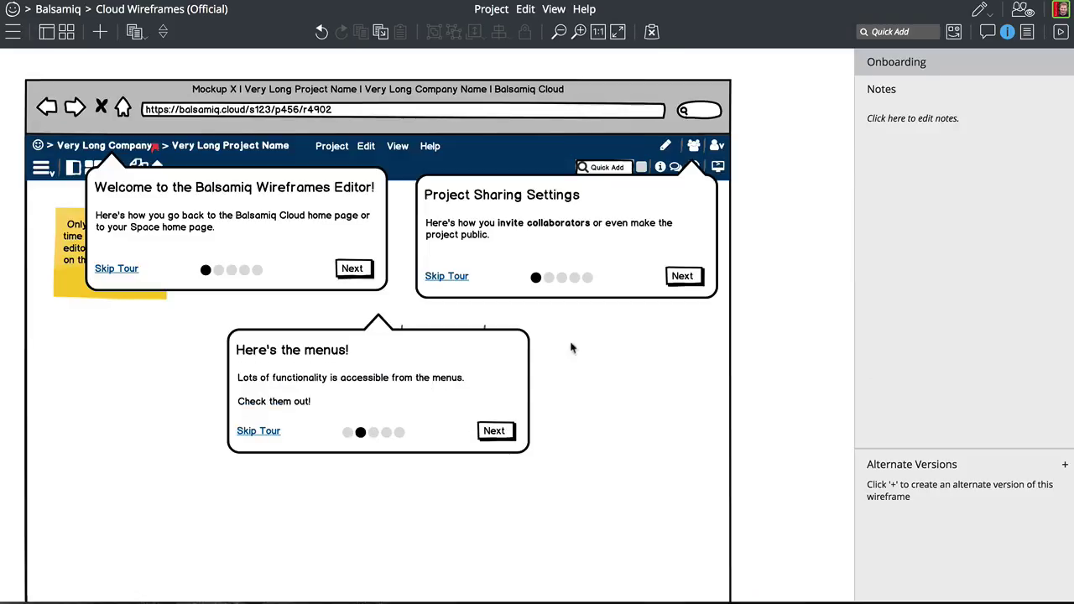
click(453, 375)
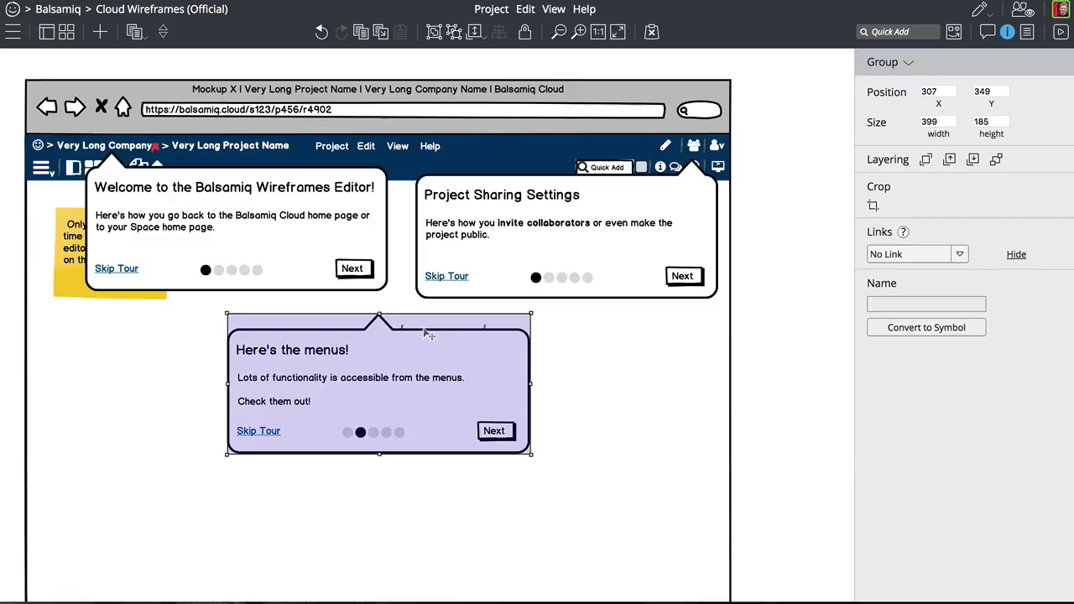
double_click(429, 343)
click(404, 334)
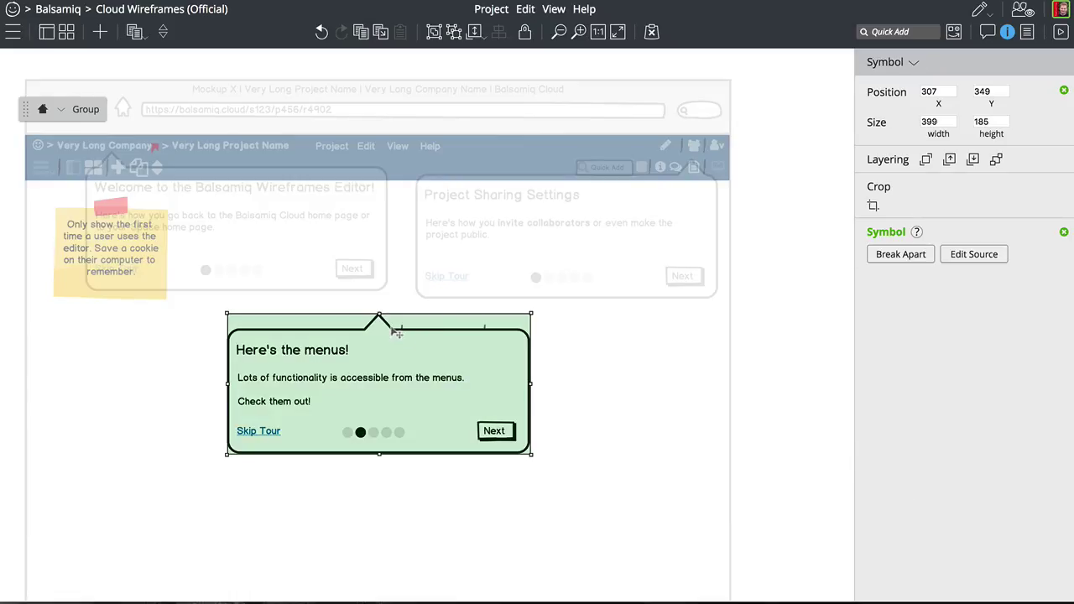
click(752, 341)
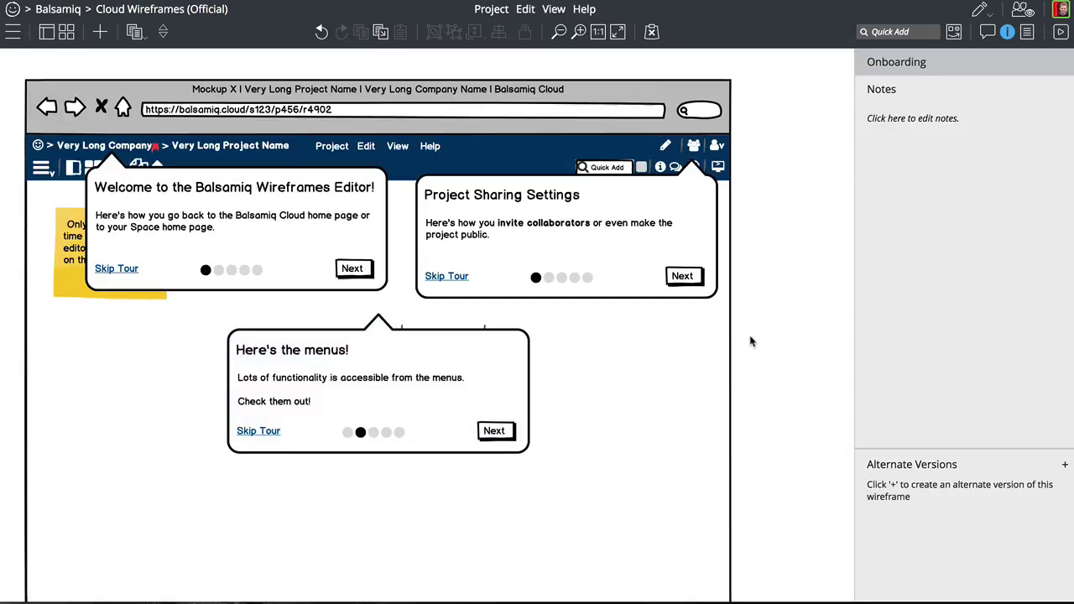
- Move the menus popup slightly up to about X 306, Y 336, and show the list of wireframes
drag(522, 365, 458, 362)
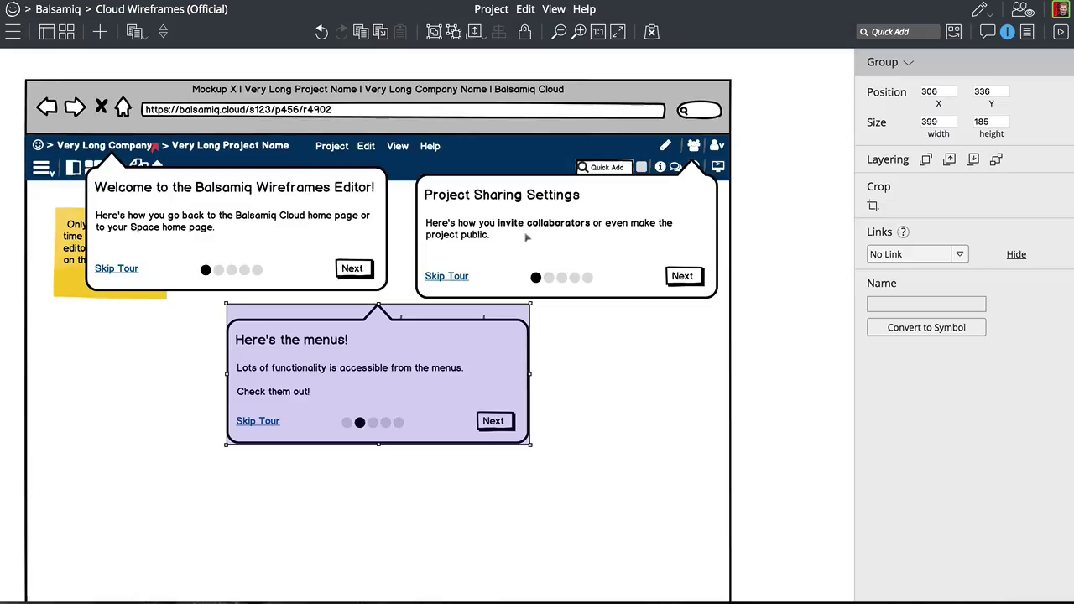
click(46, 34)
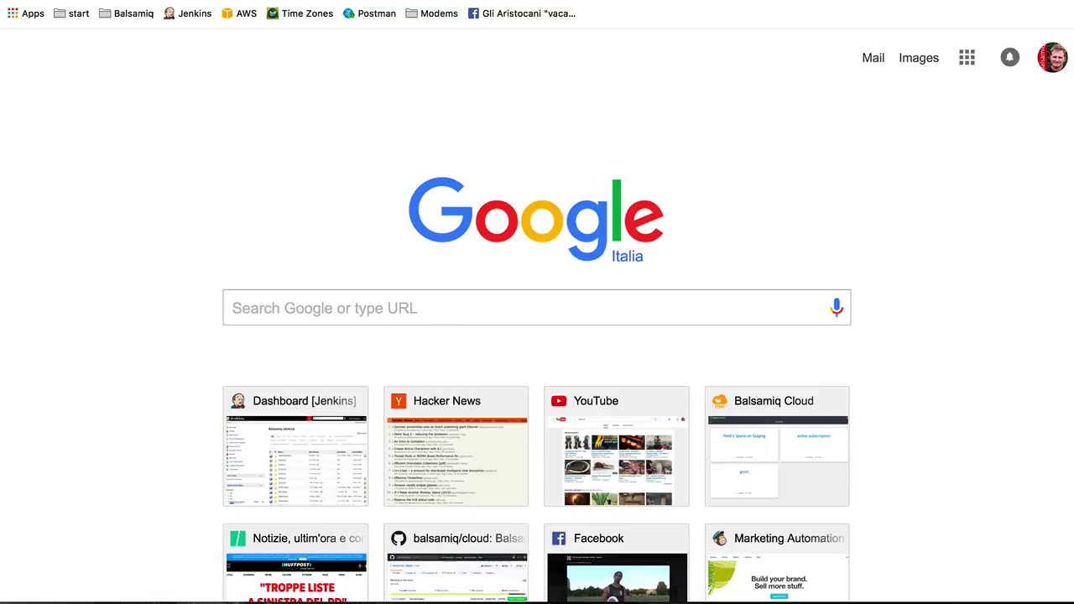
- Switch to a new browser page, open docs.balsamiq.com/cloud/tos/, and go to Introduction to Balsamiq Cloud in the documentation
text(docs)
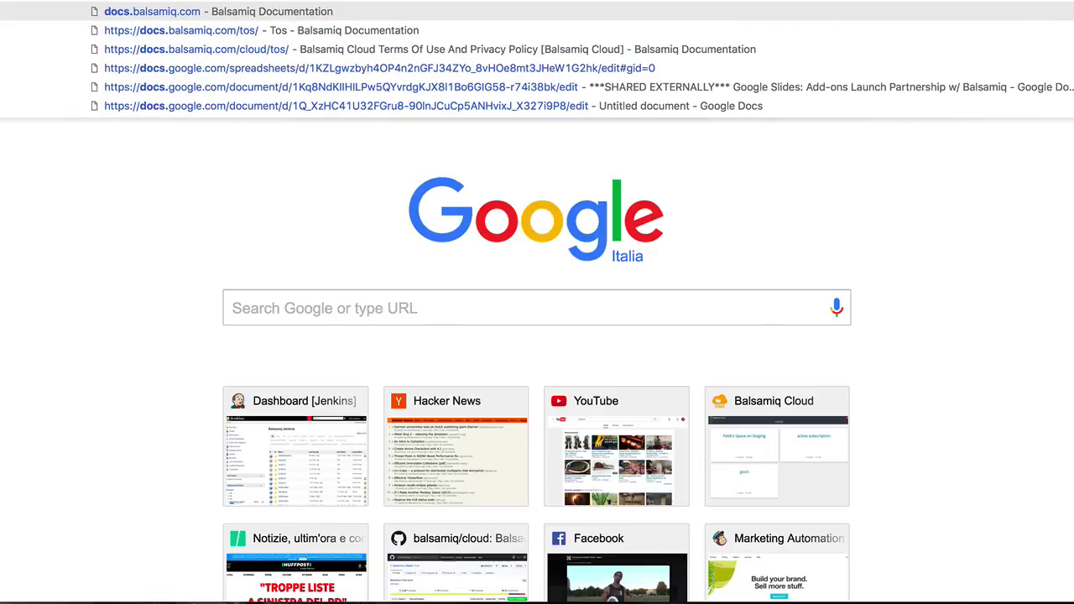
key(Down)
key(Down)
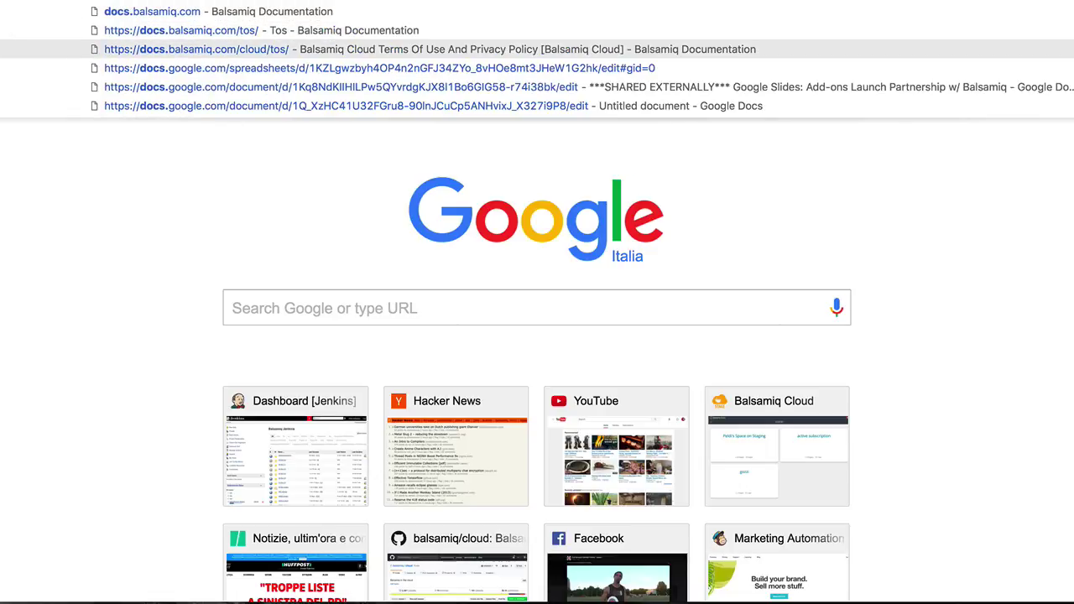
key(Return)
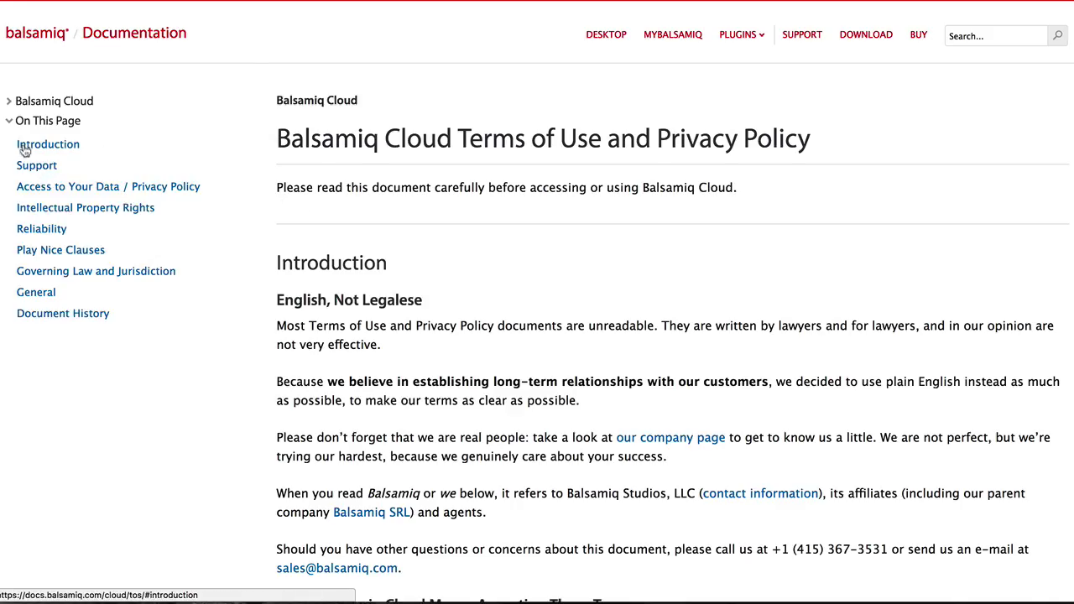
click(9, 100)
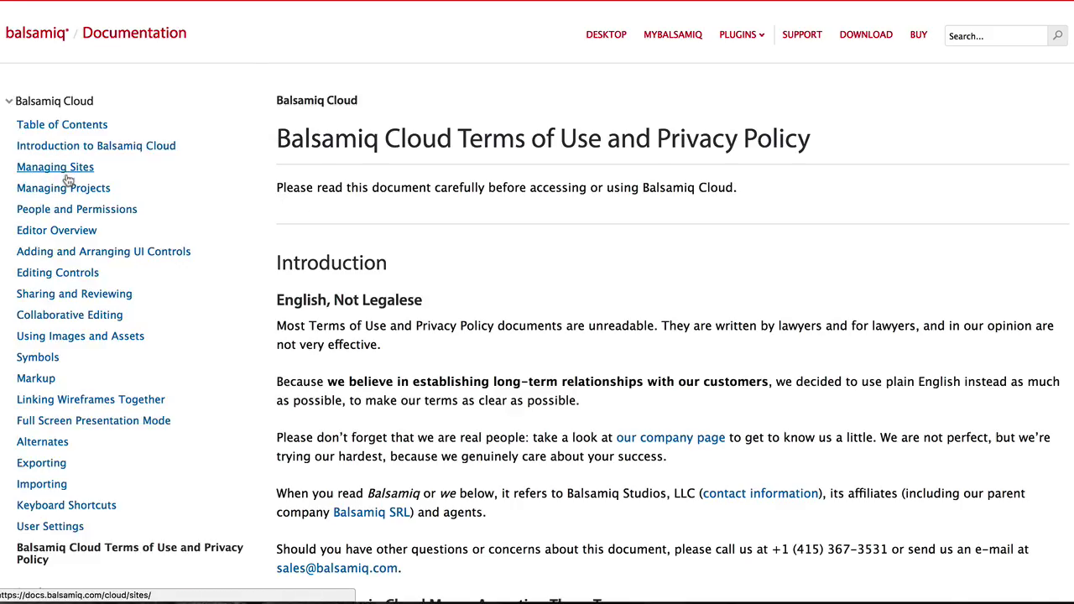
click(63, 146)
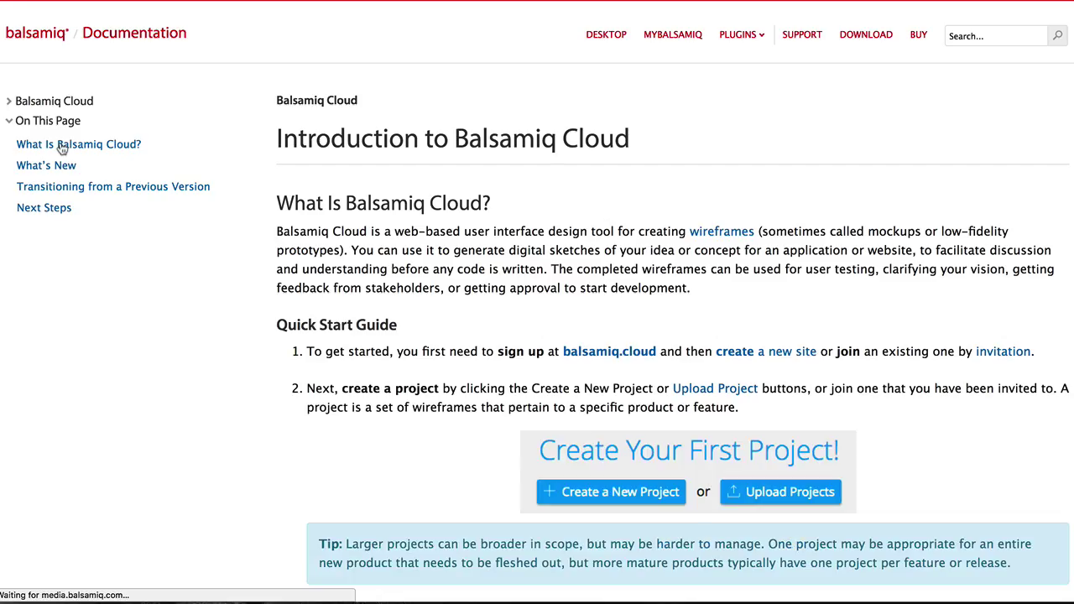
- Follow the Editor Overview link in the introduction's Next Steps section
scroll(344, 319, down, 5)
scroll(351, 314, down, 20)
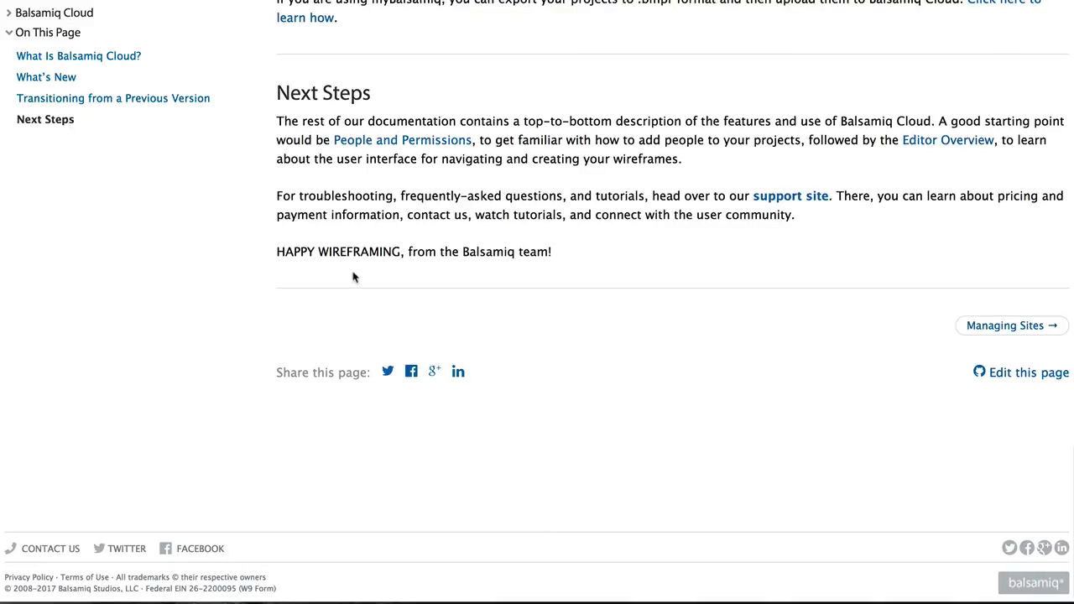
click(938, 142)
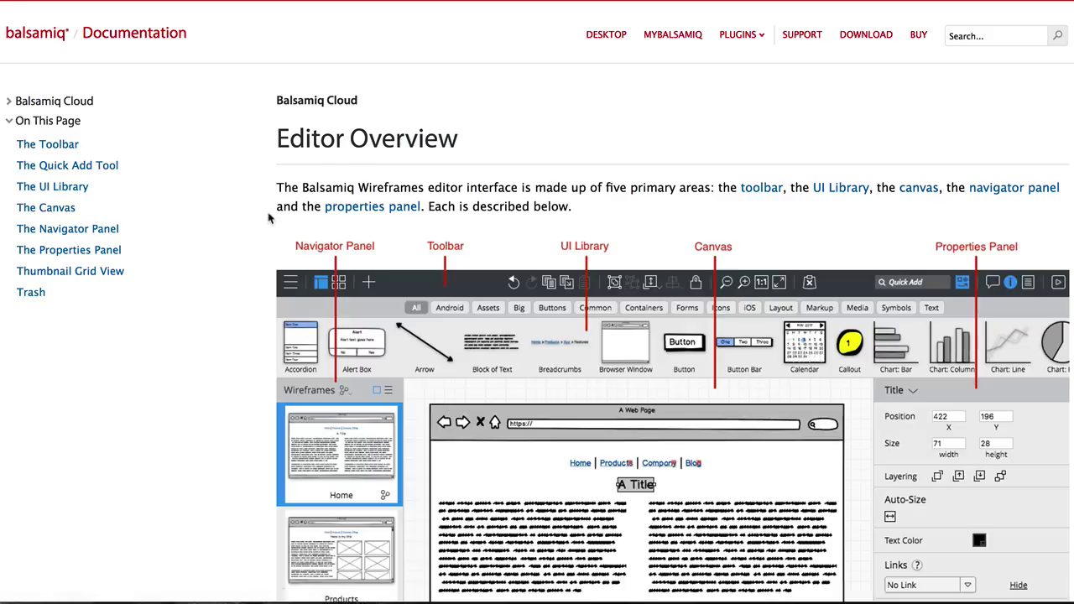
- Read through the Editor Overview documentation, from the toolbar, Quick Add and UI Library sections to the navigator and properties panels
scroll(268, 218, down, 5)
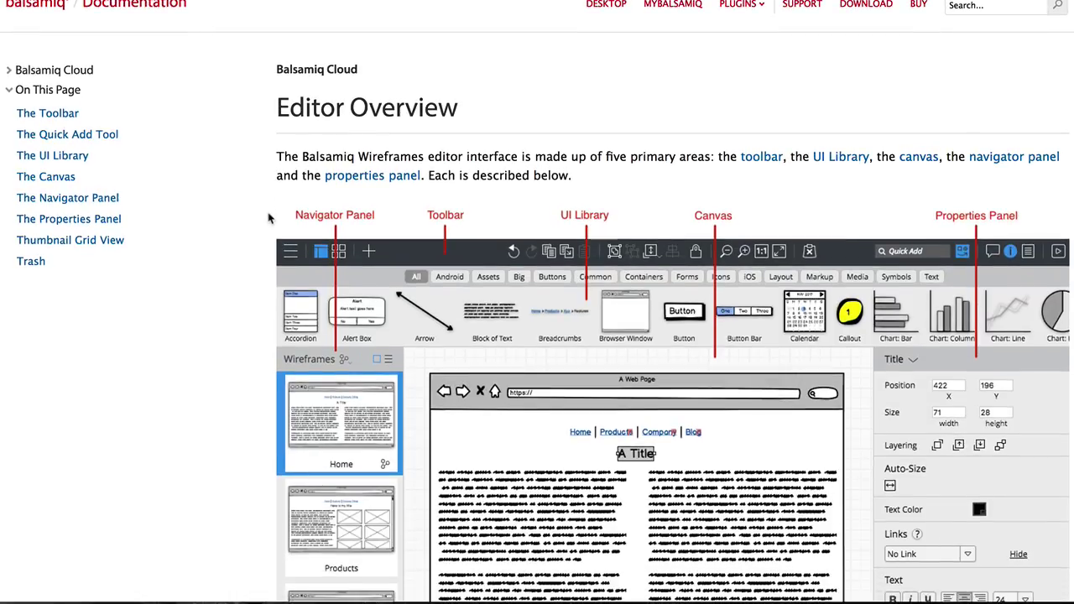
scroll(268, 218, down, 10)
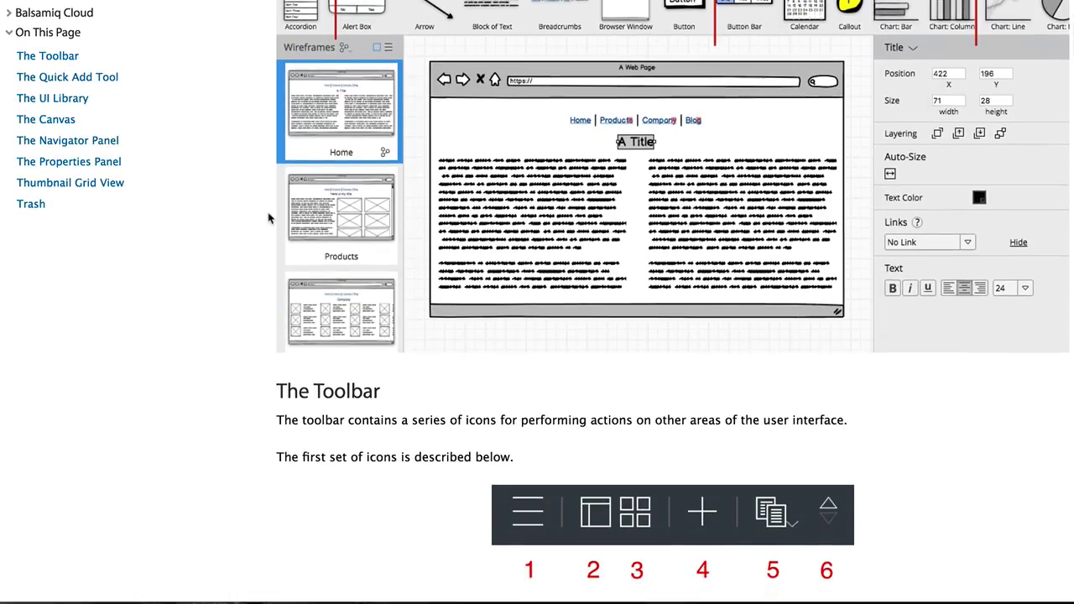
scroll(269, 218, down, 3)
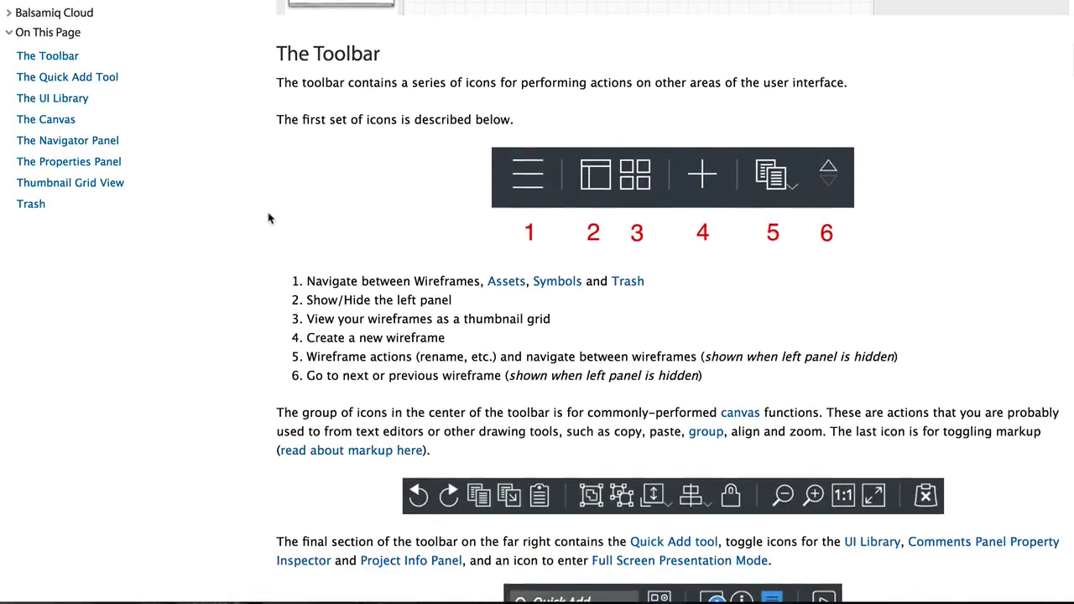
scroll(269, 218, down, 9)
scroll(268, 218, down, 15)
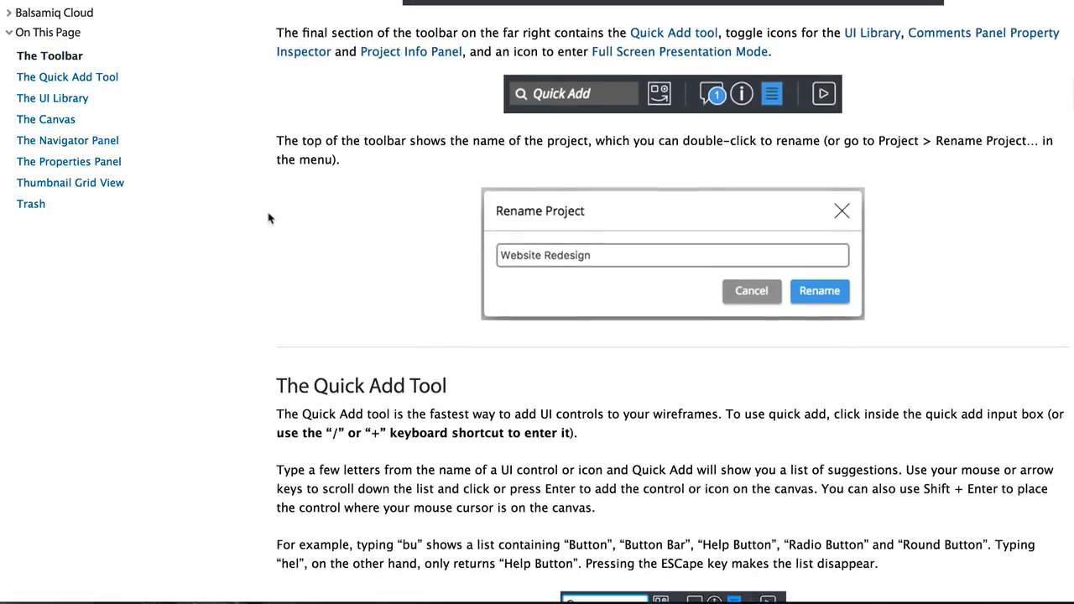
scroll(268, 218, down, 16)
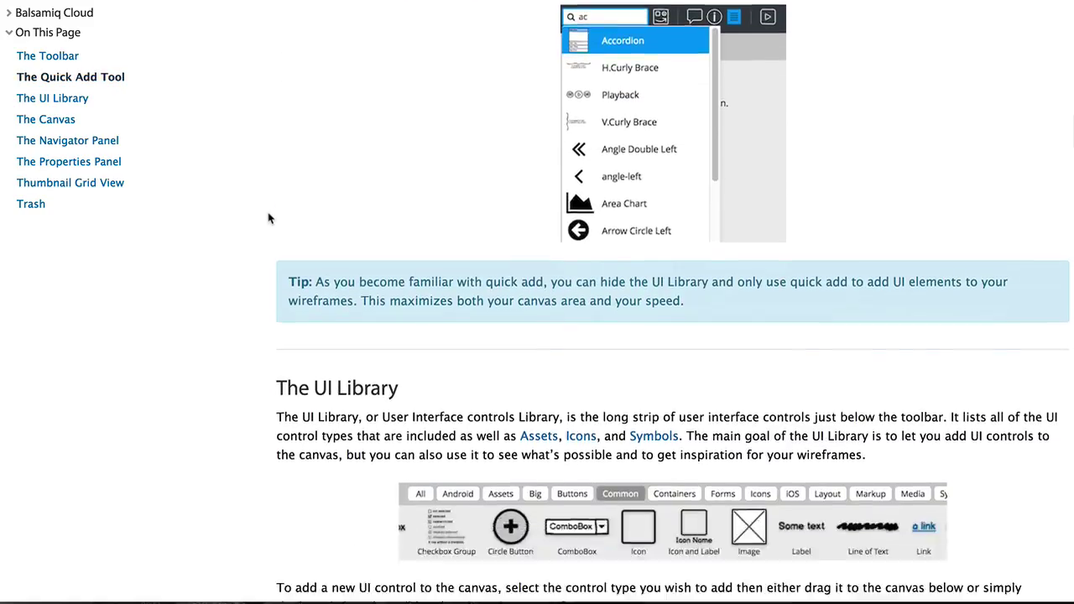
scroll(270, 217, down, 4)
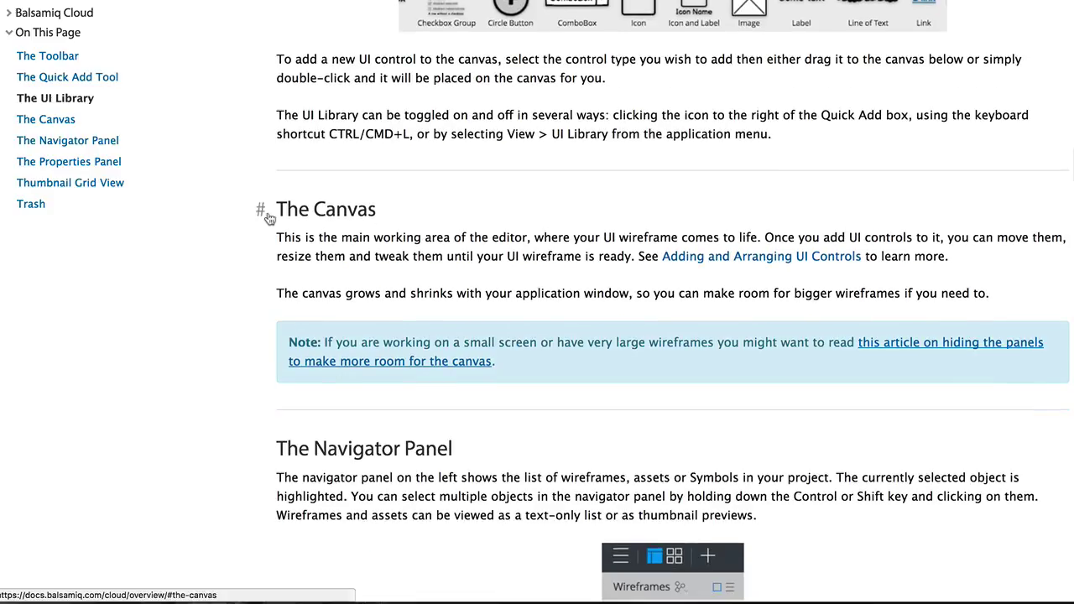
scroll(279, 256, down, 7)
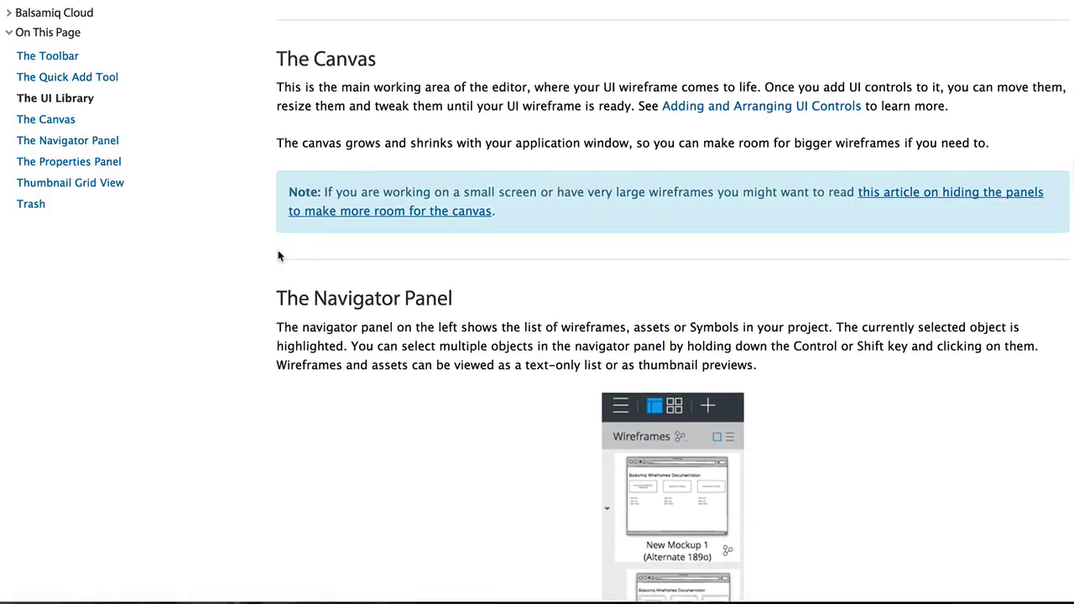
scroll(280, 256, down, 20)
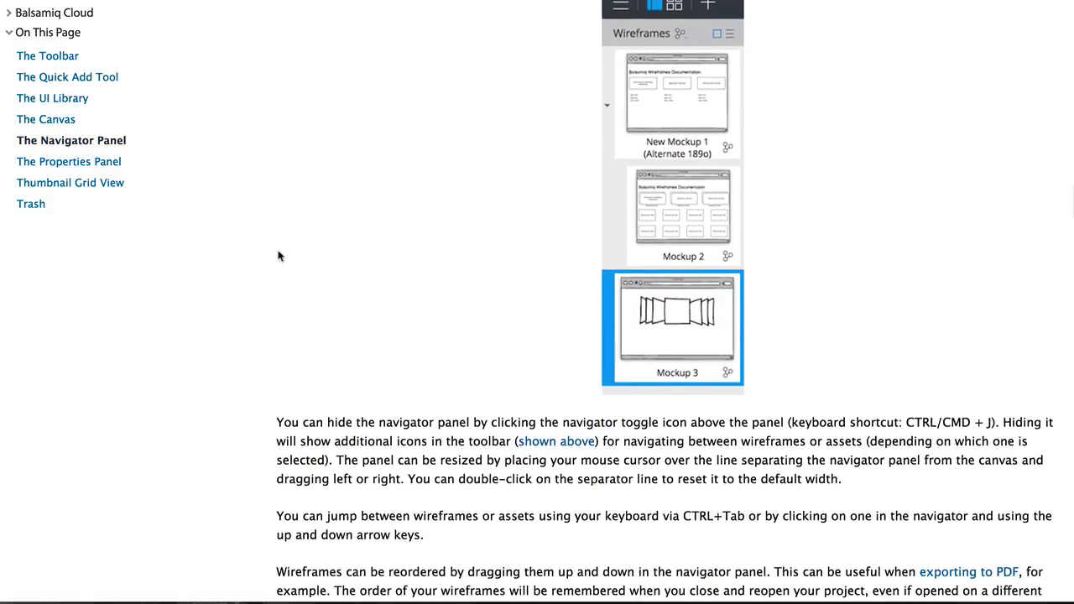
scroll(279, 257, down, 2)
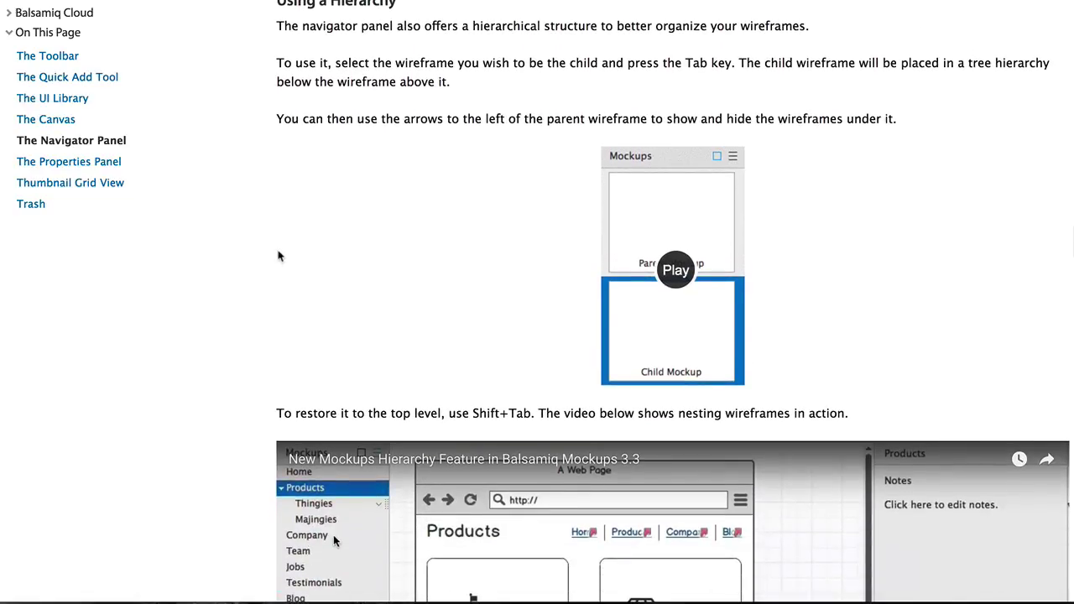
scroll(280, 256, down, 20)
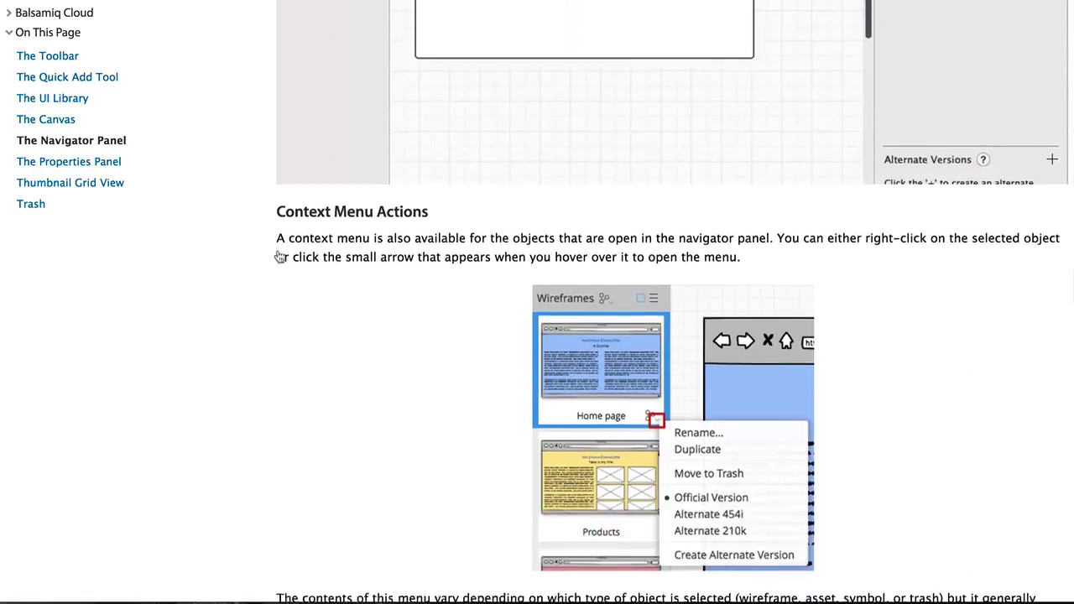
scroll(279, 257, down, 10)
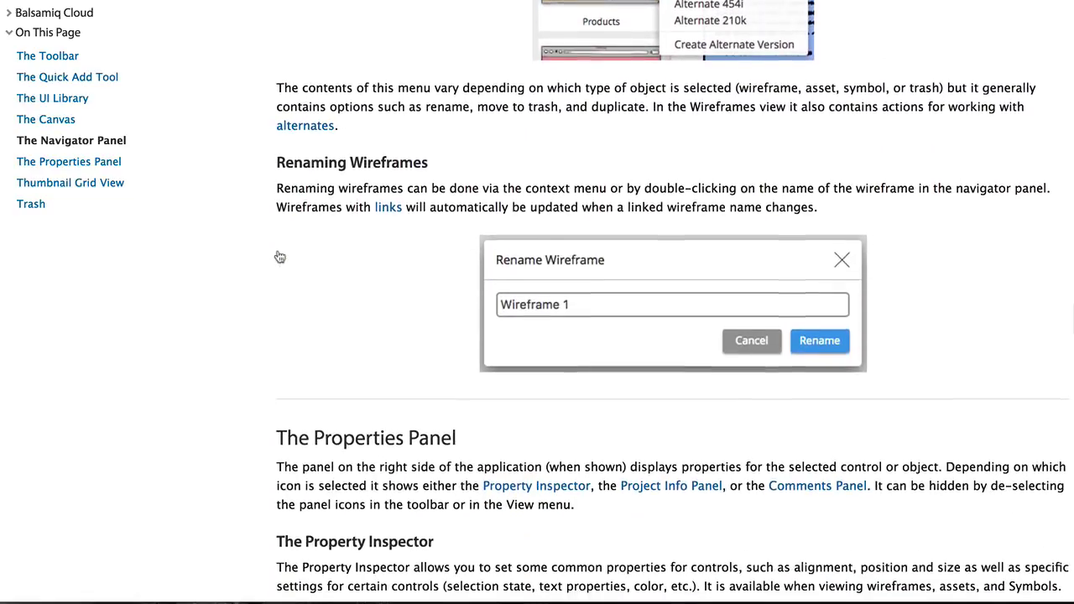
scroll(280, 256, down, 1)
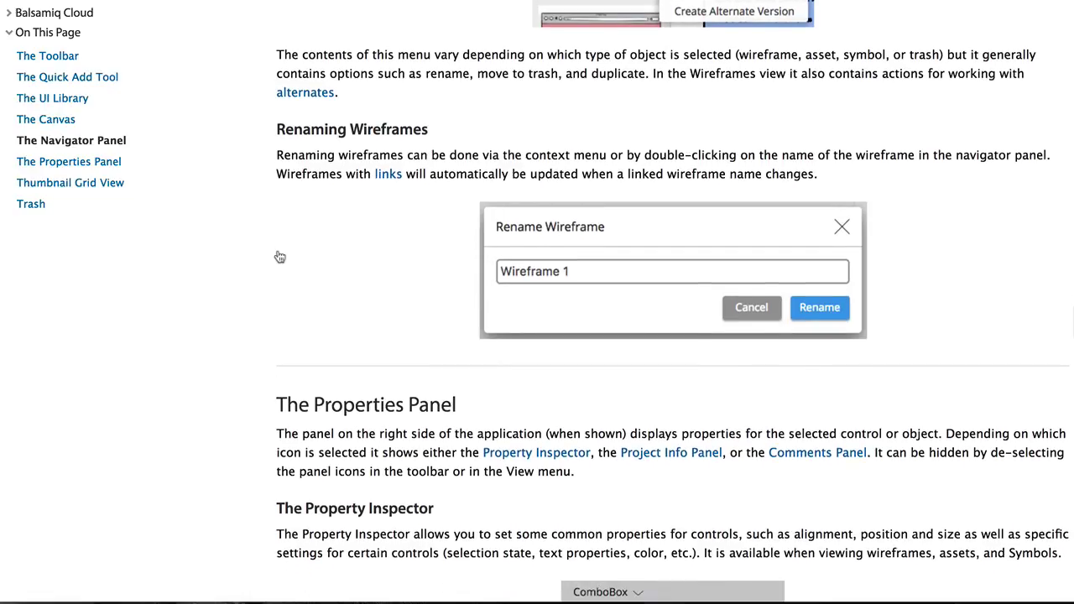
scroll(279, 257, down, 3)
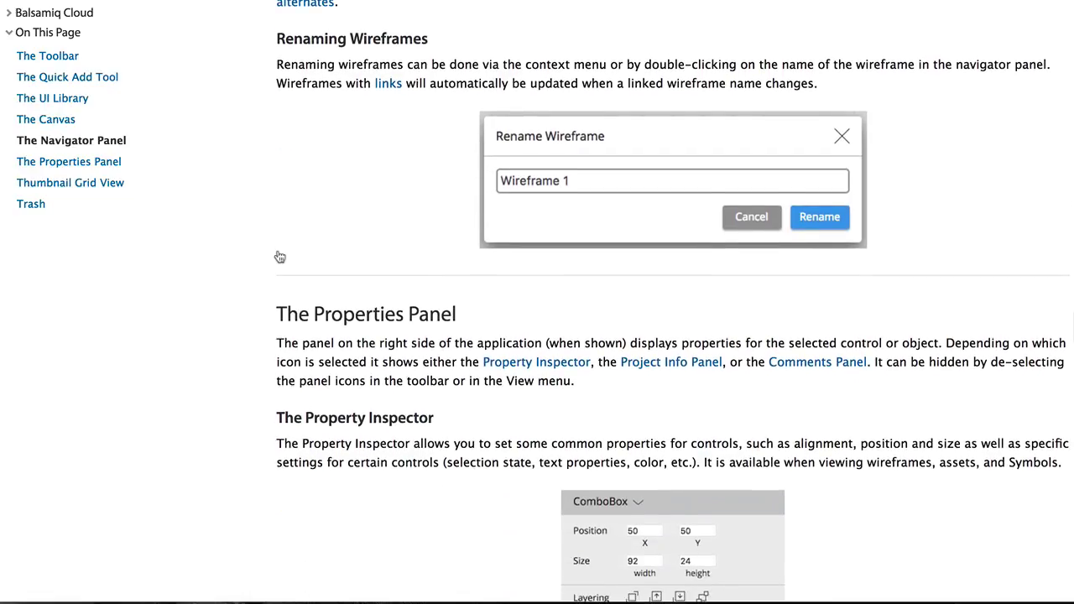
scroll(279, 257, down, 6)
scroll(279, 256, down, 3)
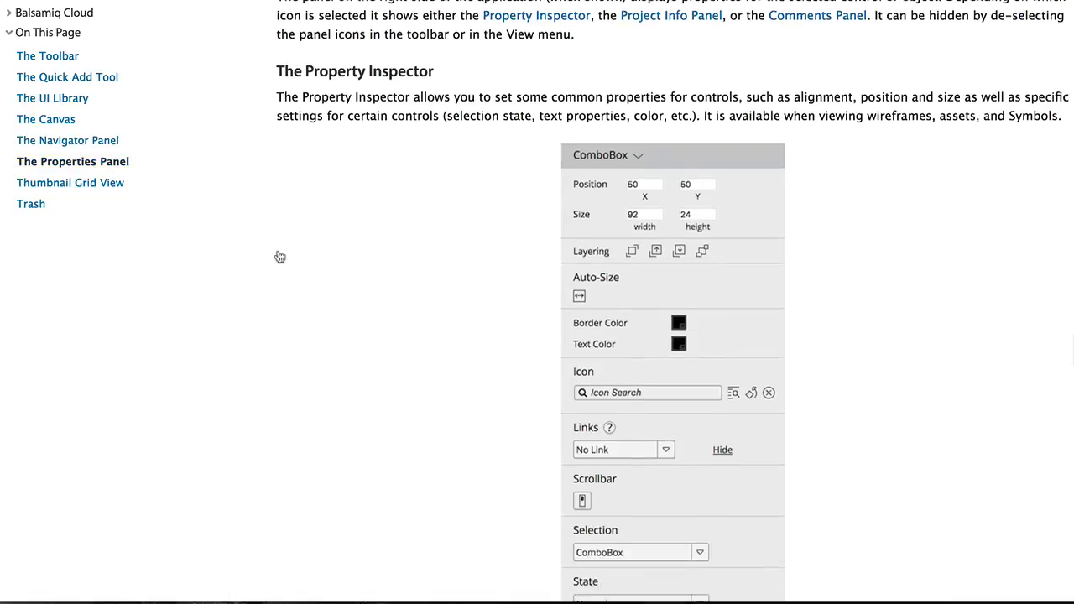
scroll(279, 257, down, 15)
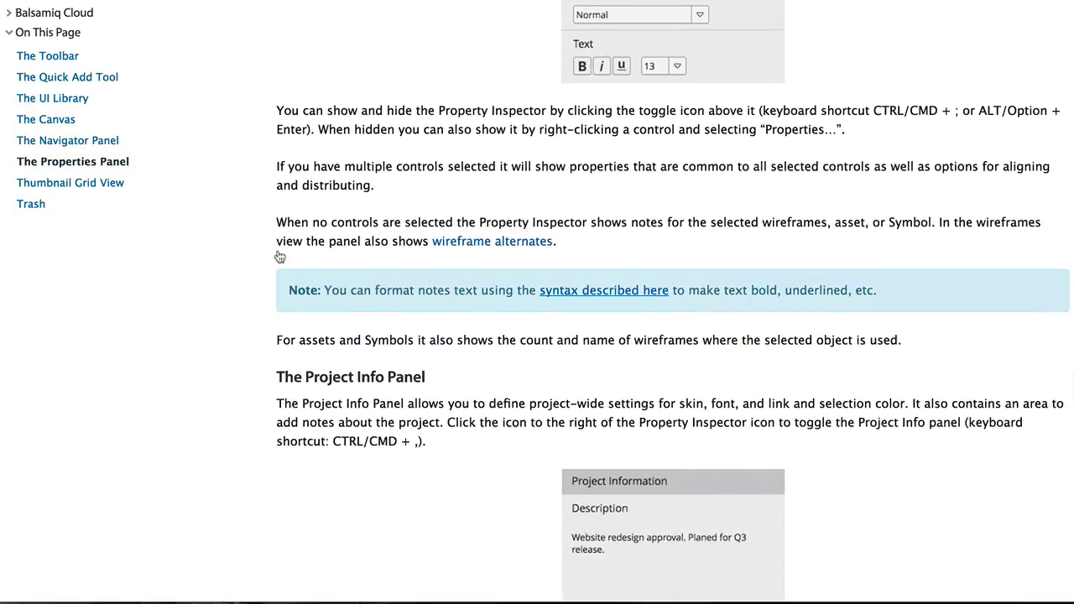
scroll(280, 256, down, 15)
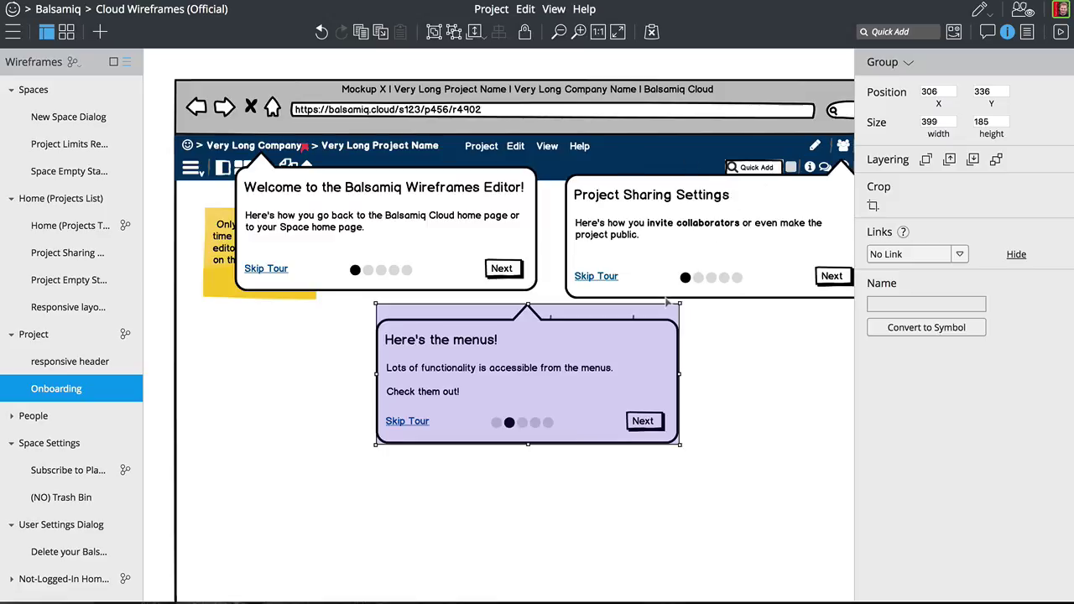
- Open the source of the popup symbol used by the Welcome popup for editing
click(664, 267)
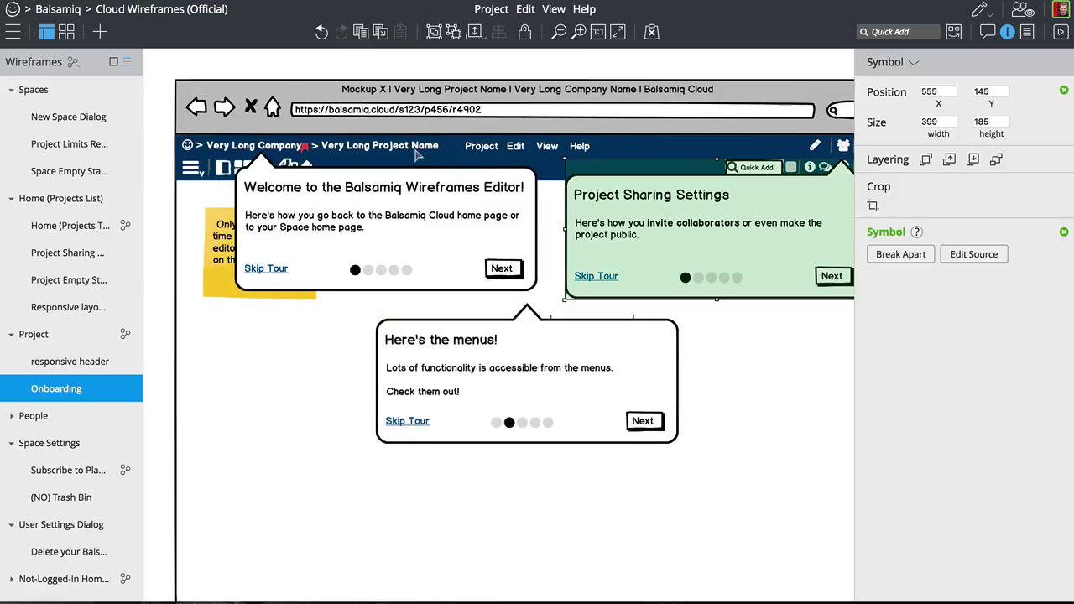
click(431, 226)
click(506, 368)
click(608, 276)
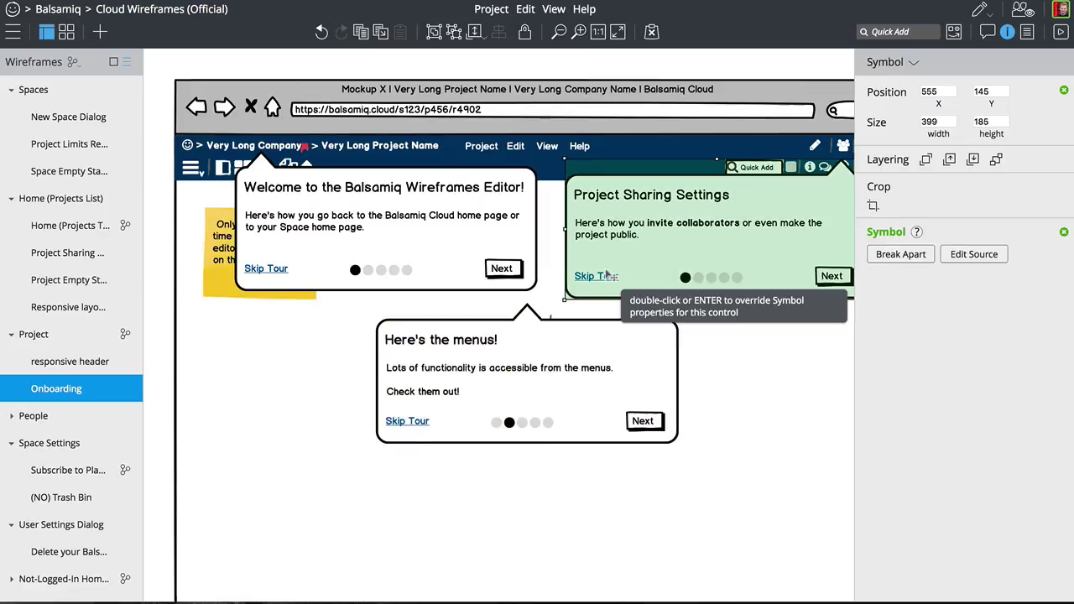
click(440, 273)
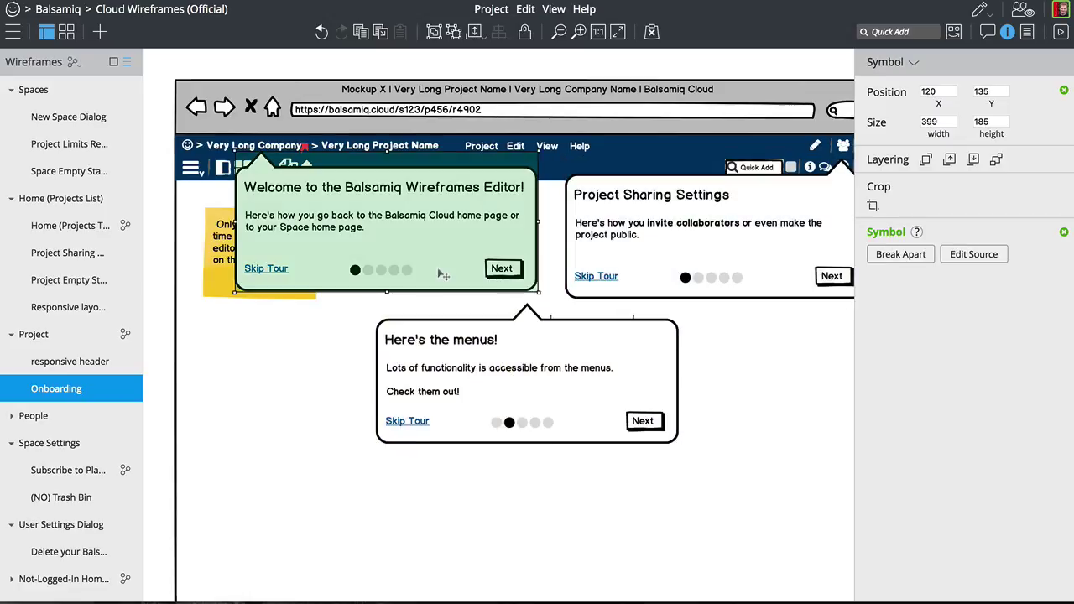
click(956, 254)
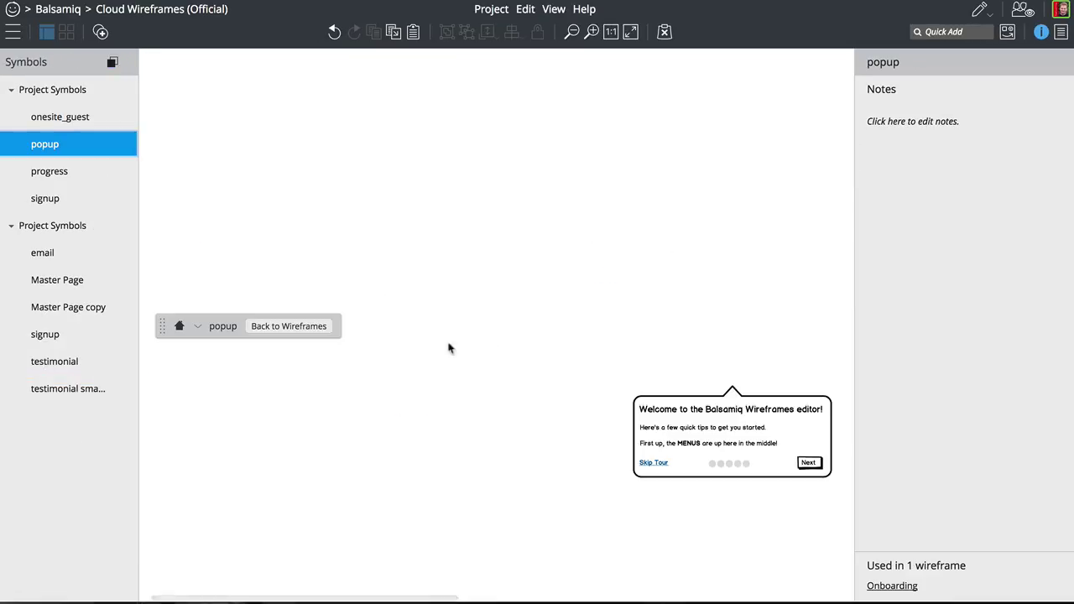
- Delete the last two of the five progress dots in the popup symbol and group the remaining three
click(739, 467)
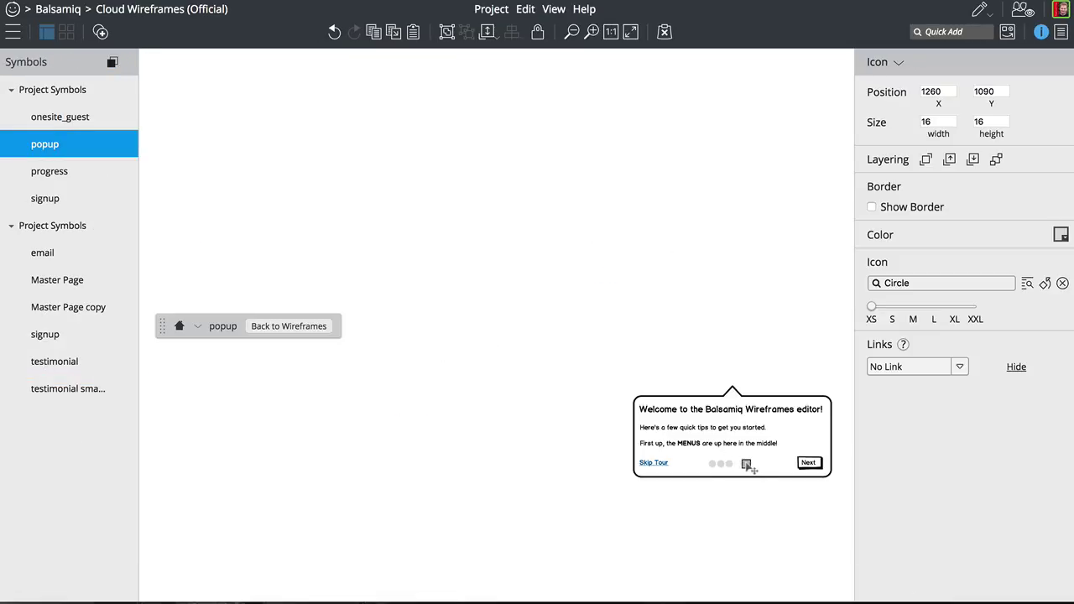
click(743, 489)
drag(744, 491, 707, 461)
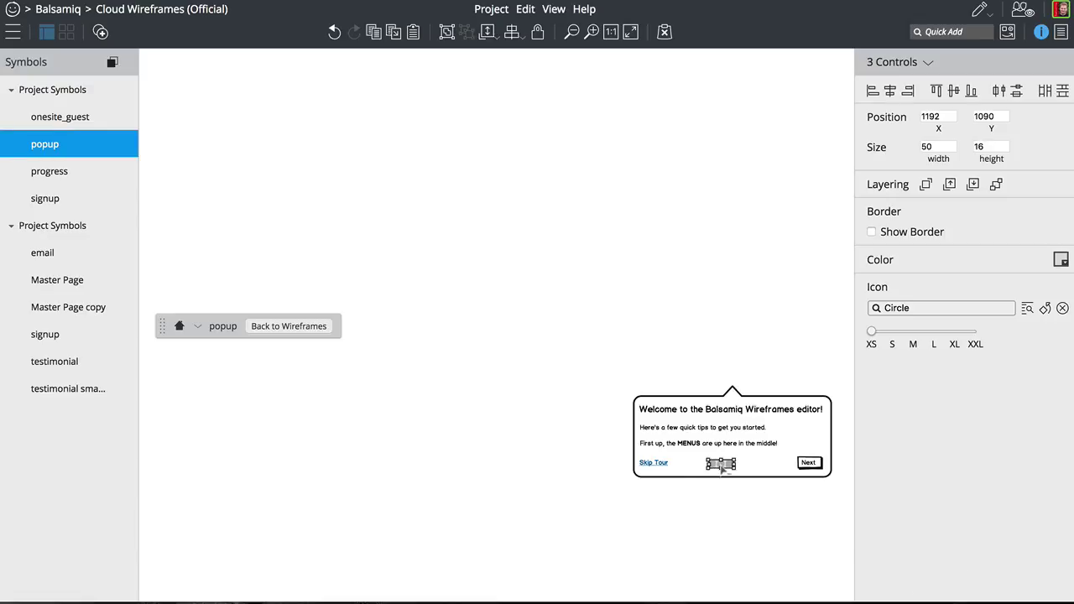
key(ctrl+g)
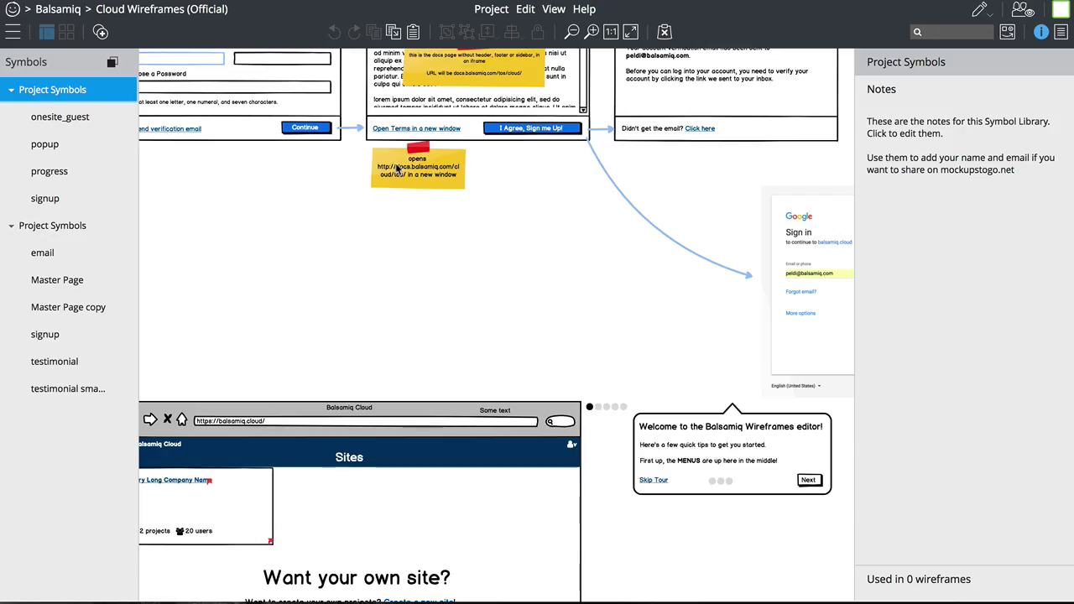
- Distribute the centers of the Skip Tour link, the grouped progress dots and the Next button horizontally in the popup symbol
click(728, 485)
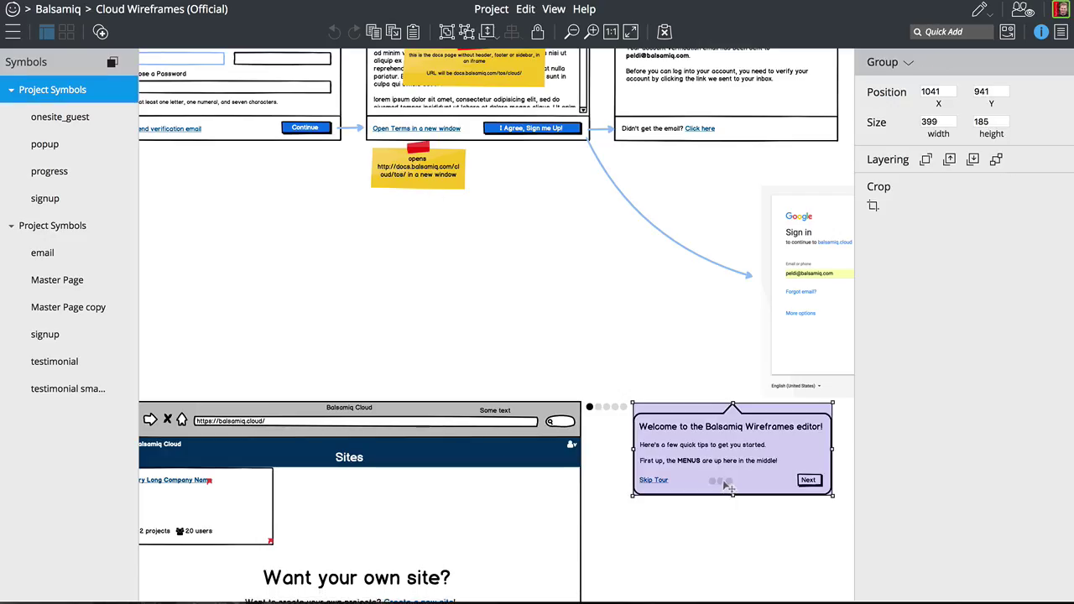
double_click(728, 485)
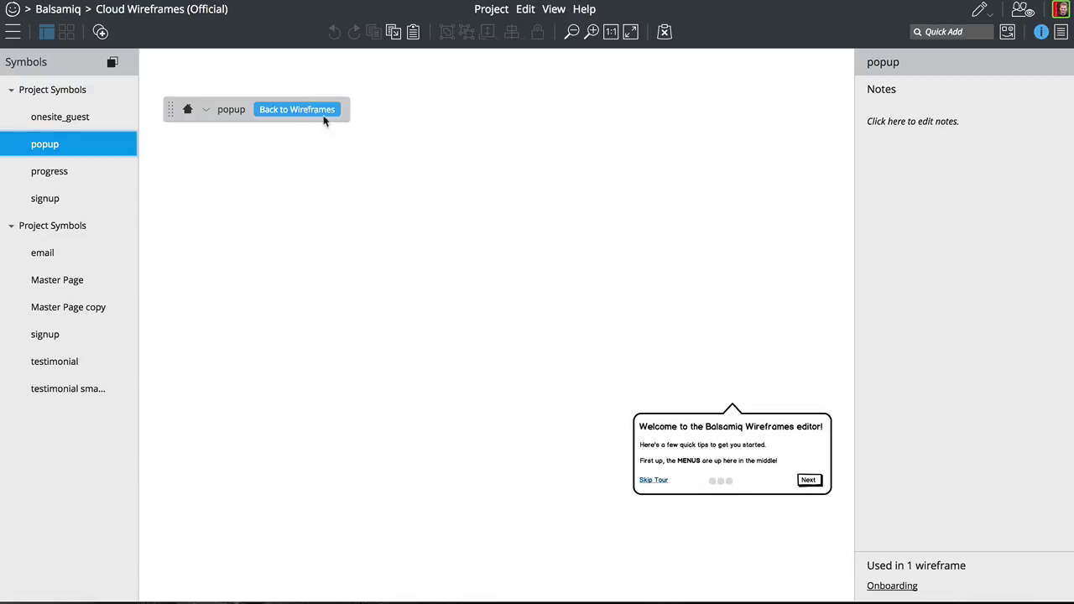
click(724, 483)
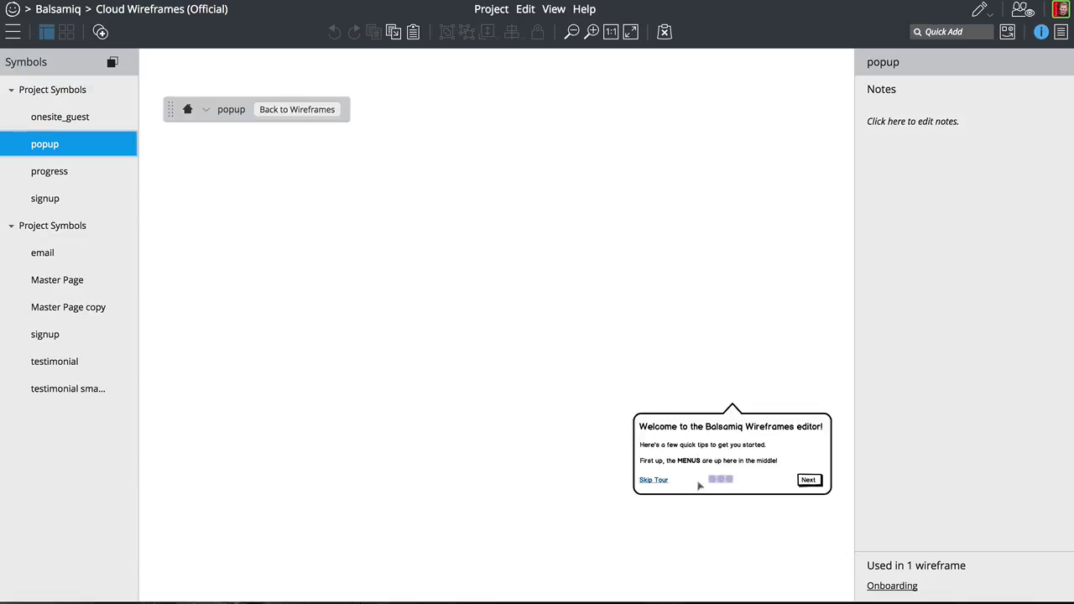
double_click(654, 481)
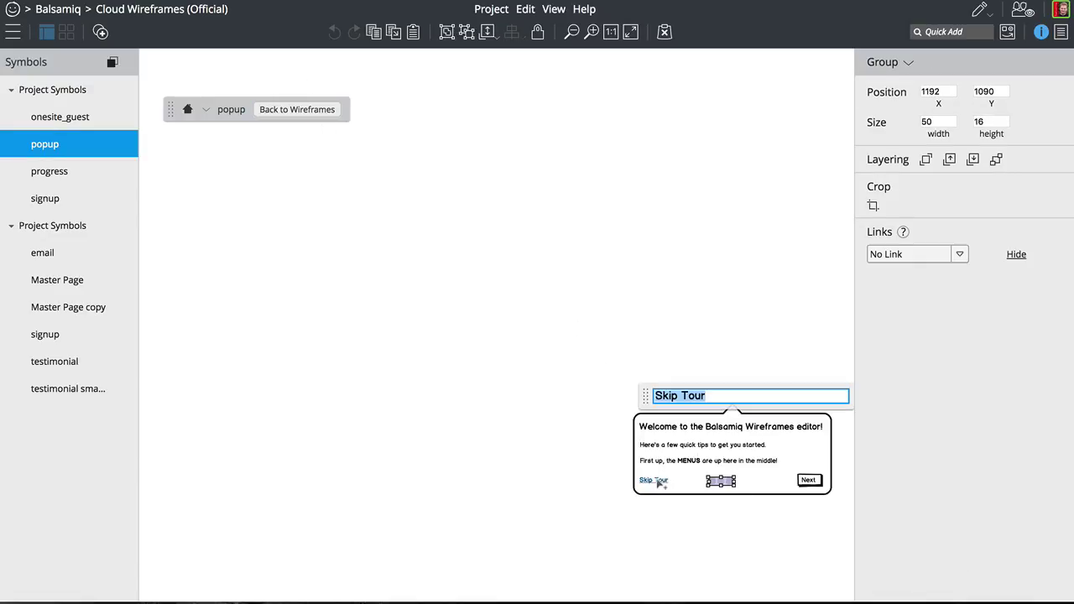
click(611, 462)
drag(612, 469, 834, 500)
key(ctrl+minus)
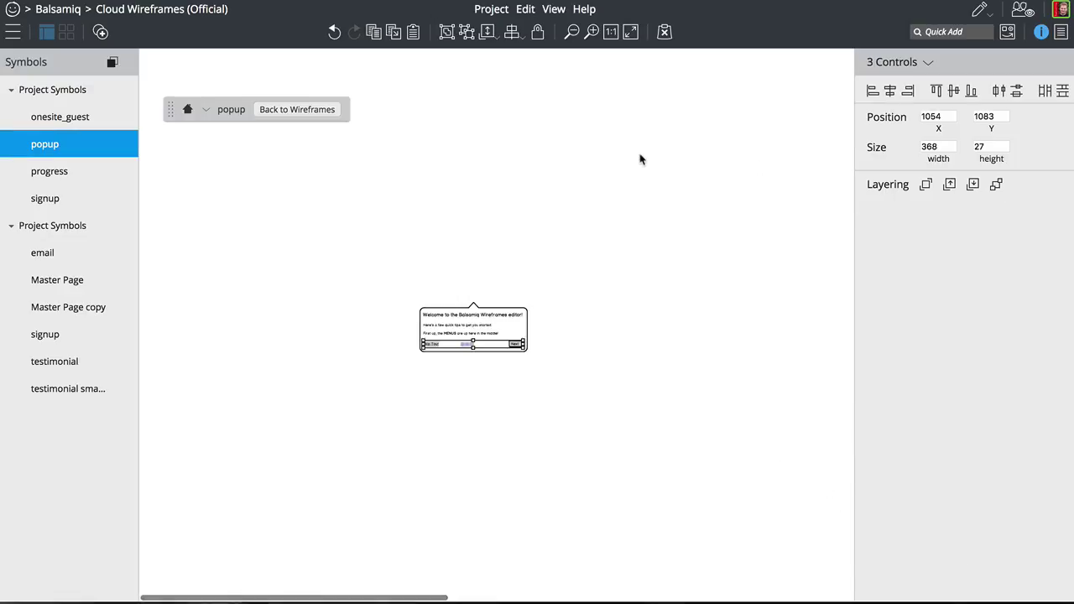
key(ctrl+plus)
key(ctrl+plus)
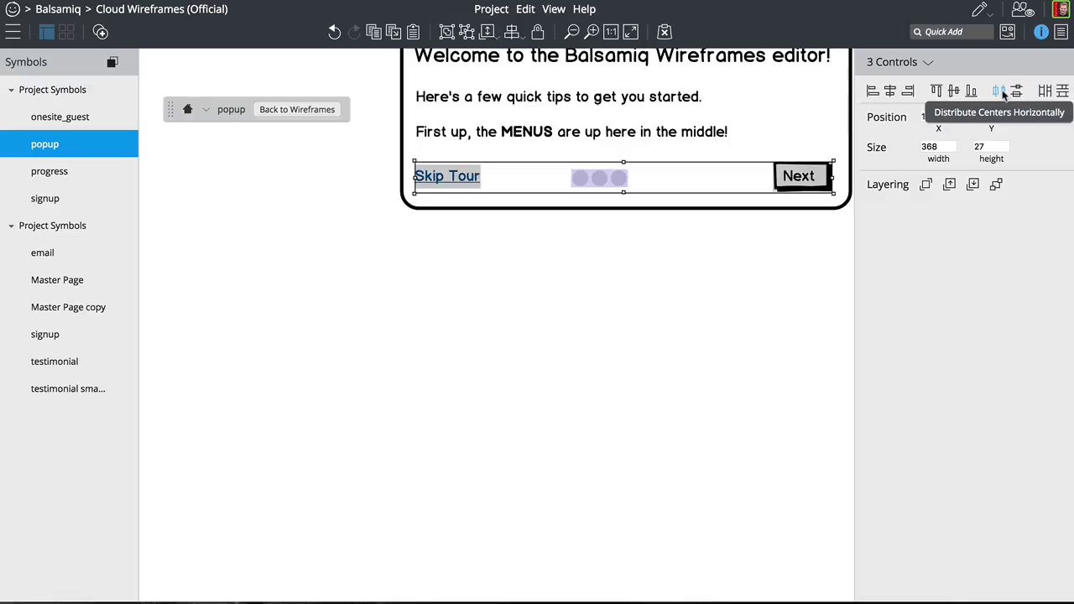
click(1002, 92)
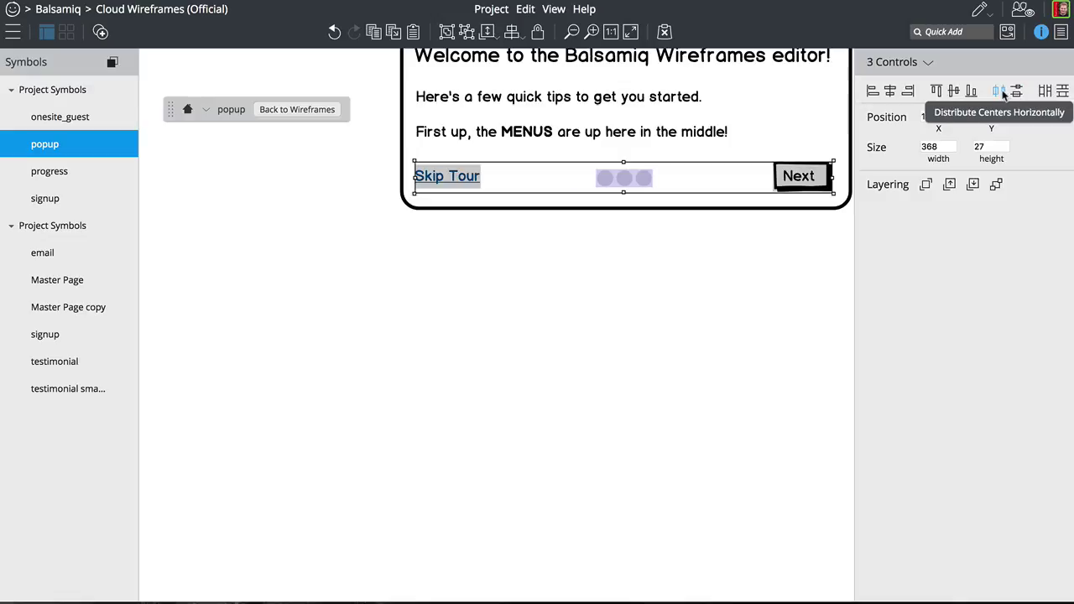
click(715, 309)
- Return from the symbols to the wireframes and open the Onboarding wireframe
click(25, 62)
click(34, 50)
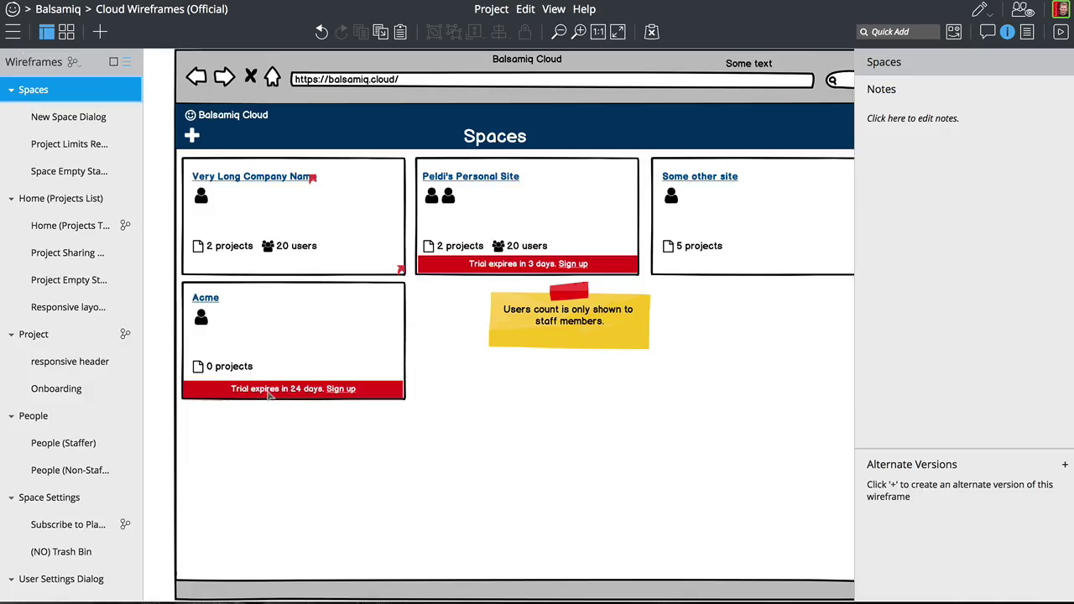
click(84, 388)
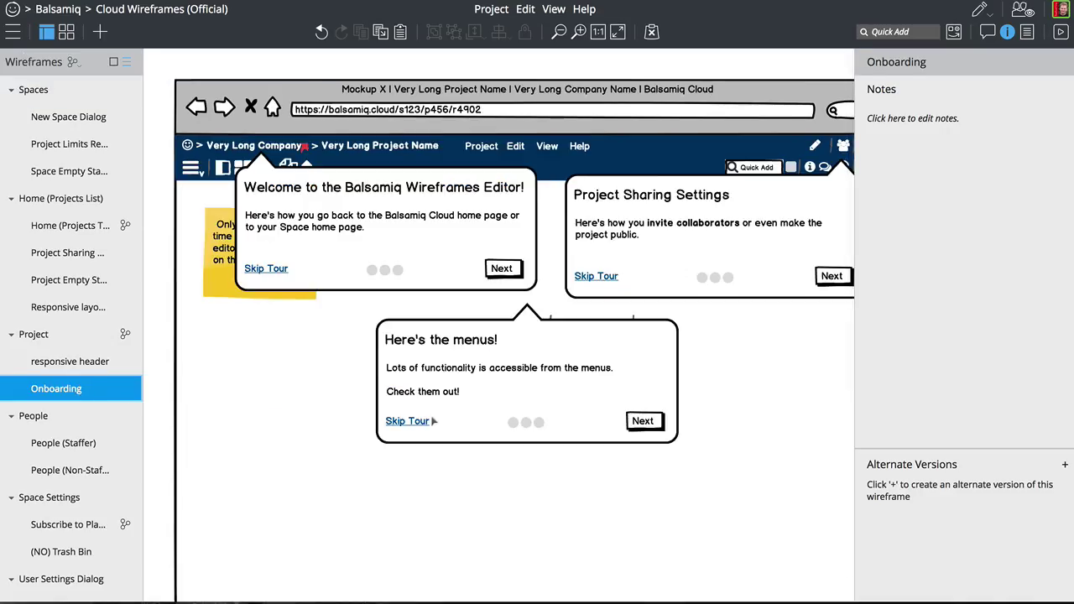
- Override the first progress dot in the Welcome popup with black
click(398, 278)
double_click(382, 274)
double_click(378, 274)
click(372, 271)
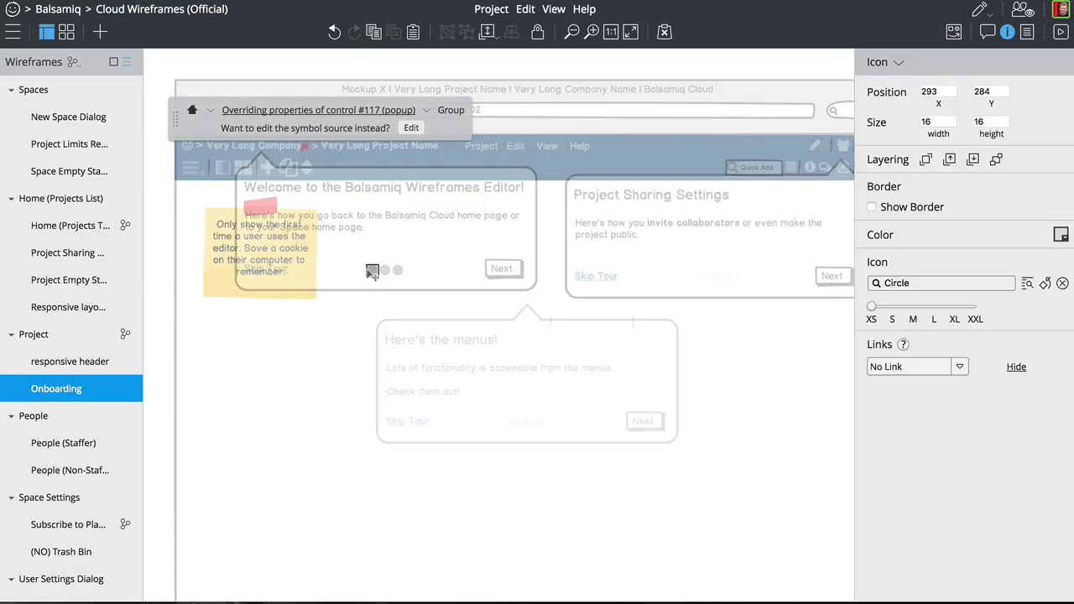
click(1060, 236)
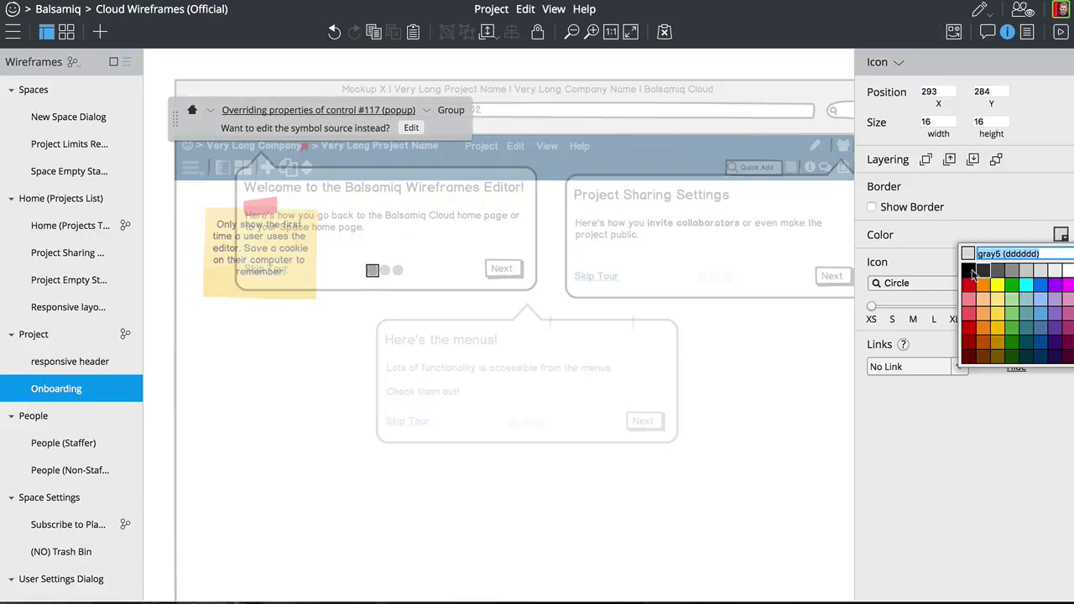
click(961, 272)
click(724, 340)
click(724, 340)
- Override the middle progress dot in the "Here's the menus!" popup with black
double_click(551, 396)
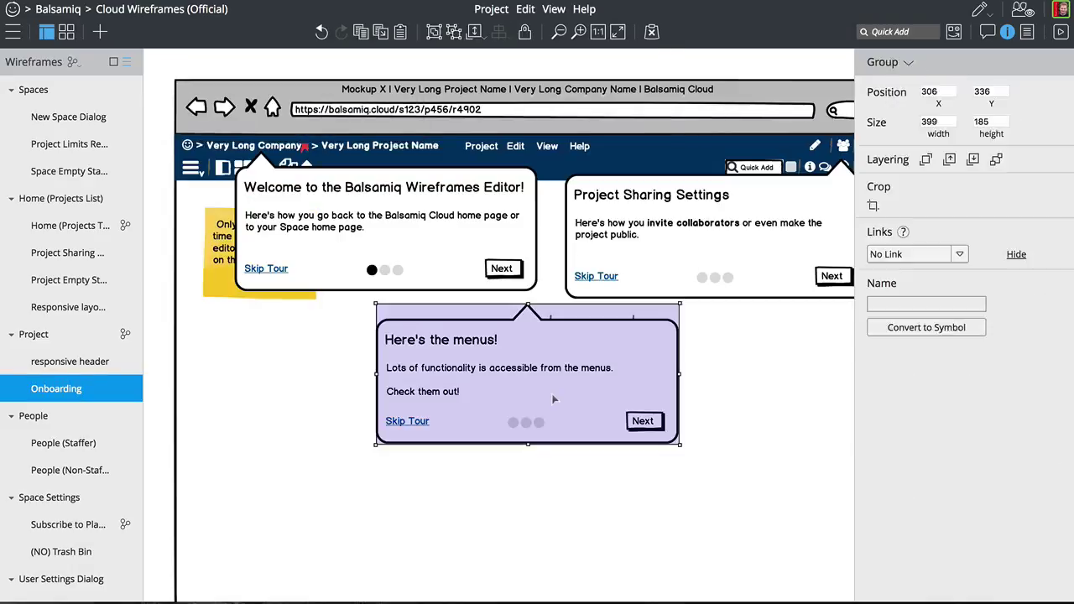
click(527, 426)
double_click(527, 426)
click(528, 426)
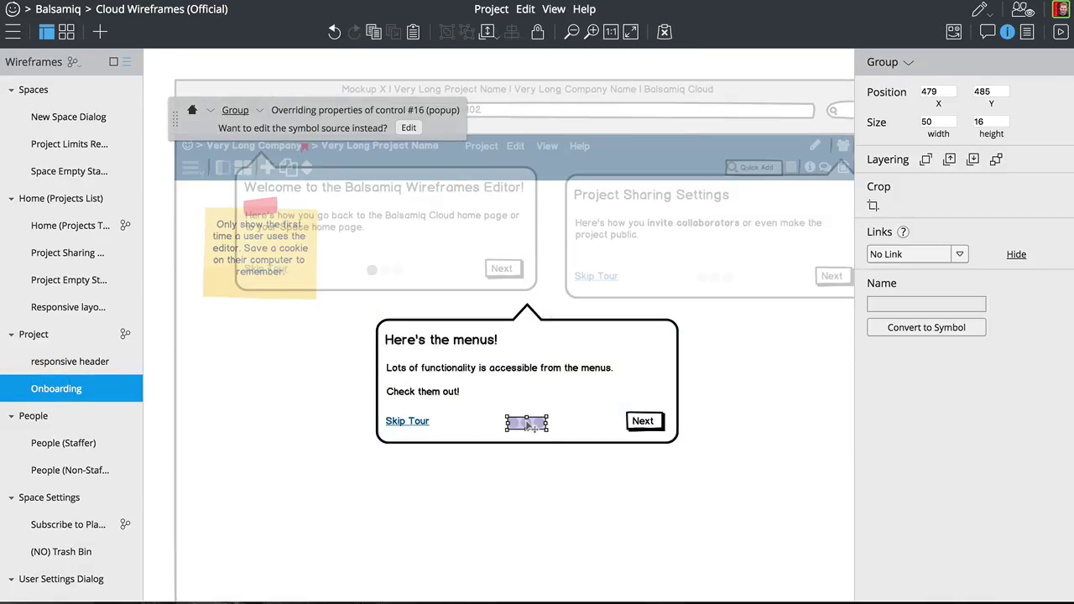
double_click(527, 426)
double_click(528, 426)
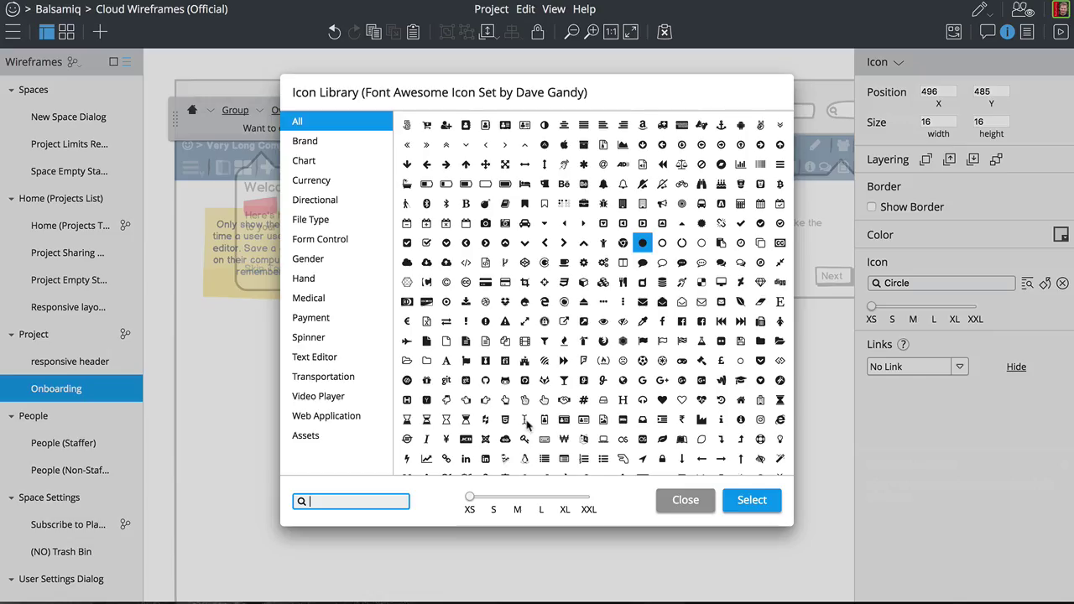
key(Escape)
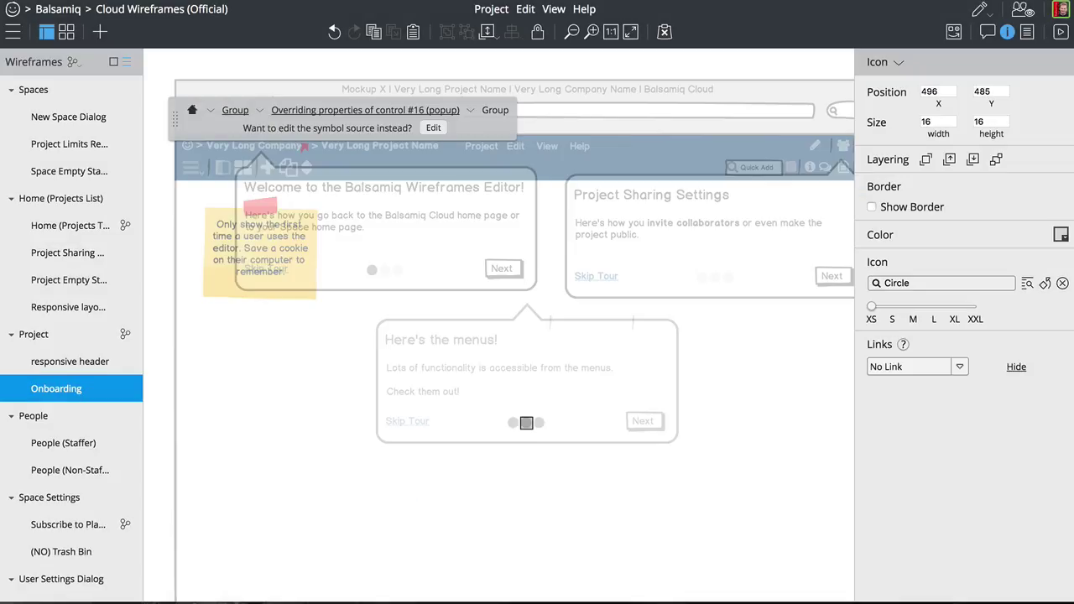
click(1064, 238)
click(958, 274)
click(805, 362)
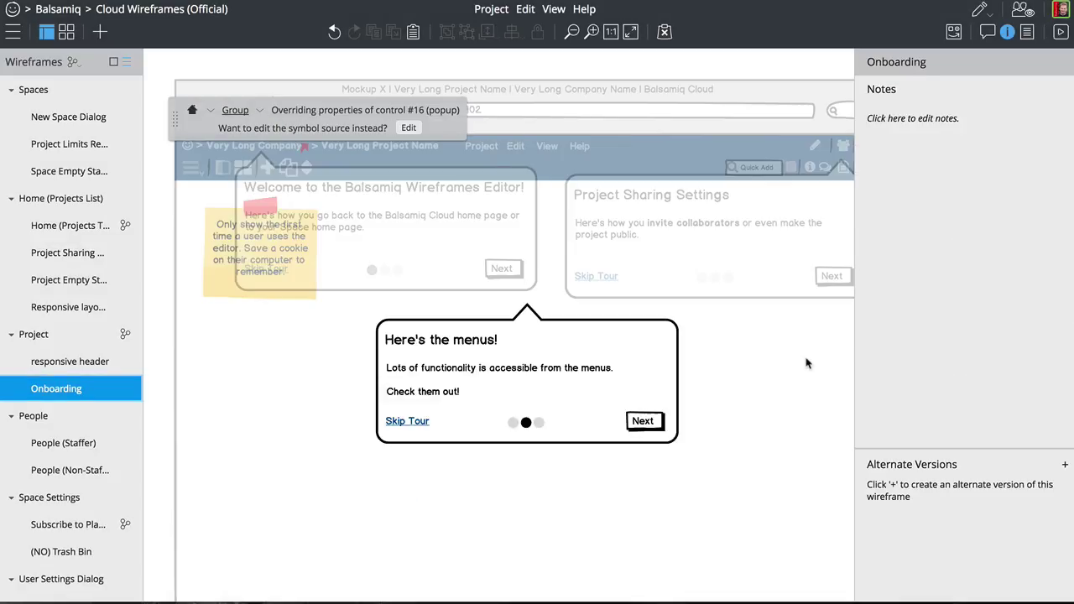
click(765, 281)
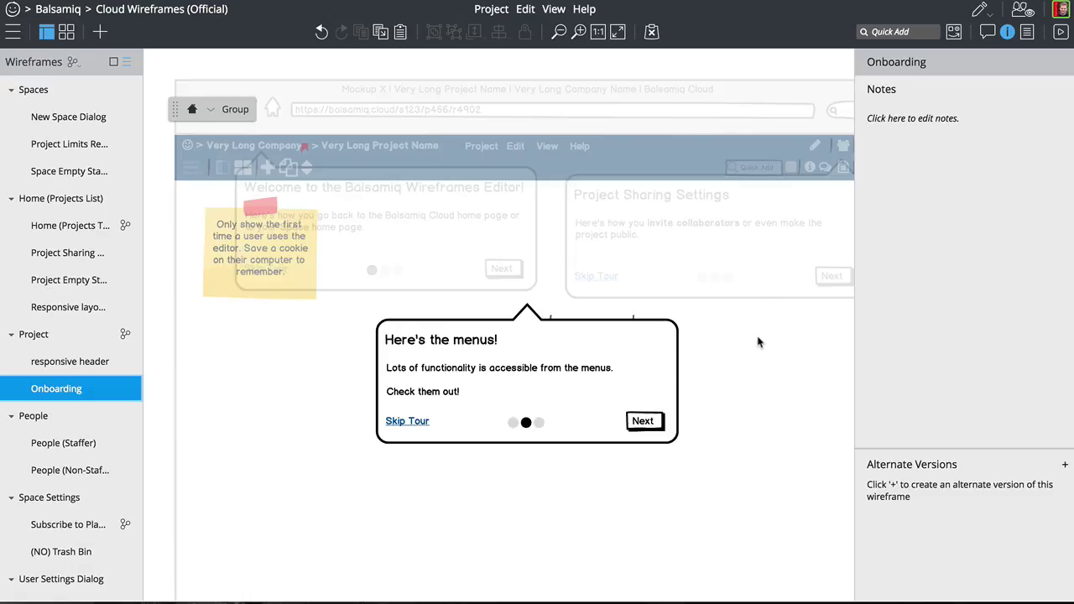
click(762, 277)
- Override the third progress dot in the Project Sharing Settings popup with black
double_click(760, 276)
click(723, 280)
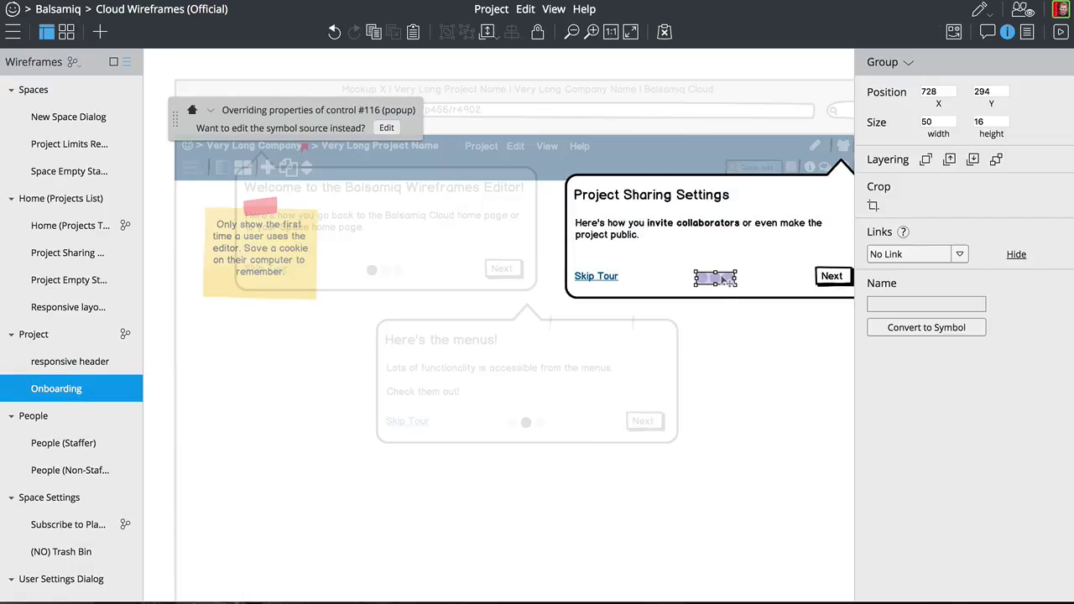
double_click(723, 279)
click(727, 278)
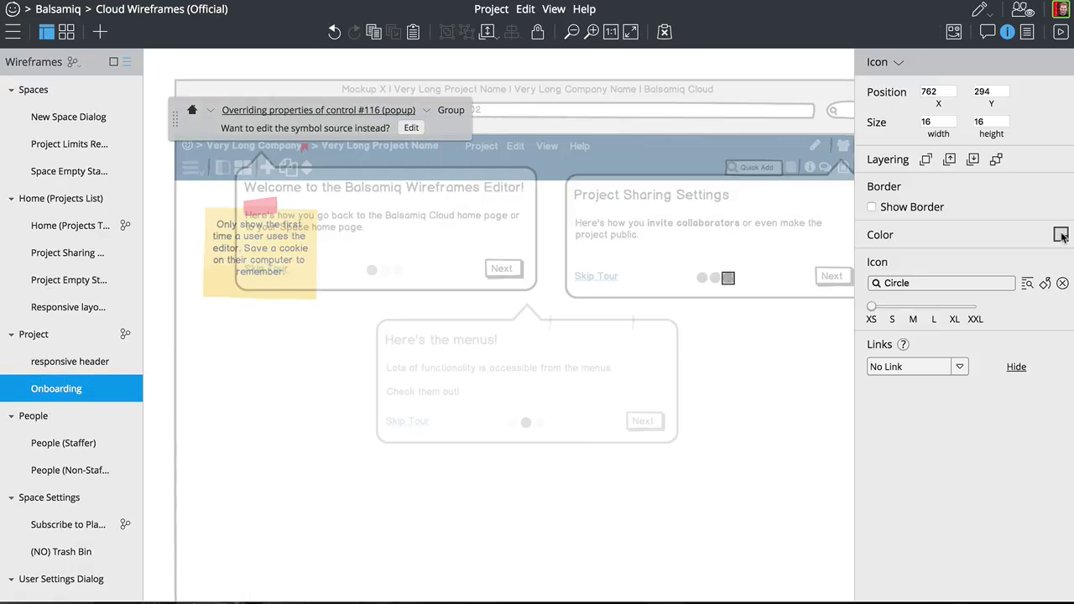
click(1061, 237)
click(966, 270)
click(786, 278)
click(787, 279)
- Try the labels "Done" and "Got it!" on the Next button of the Project Sharing Settings popup
double_click(831, 276)
text(Done)
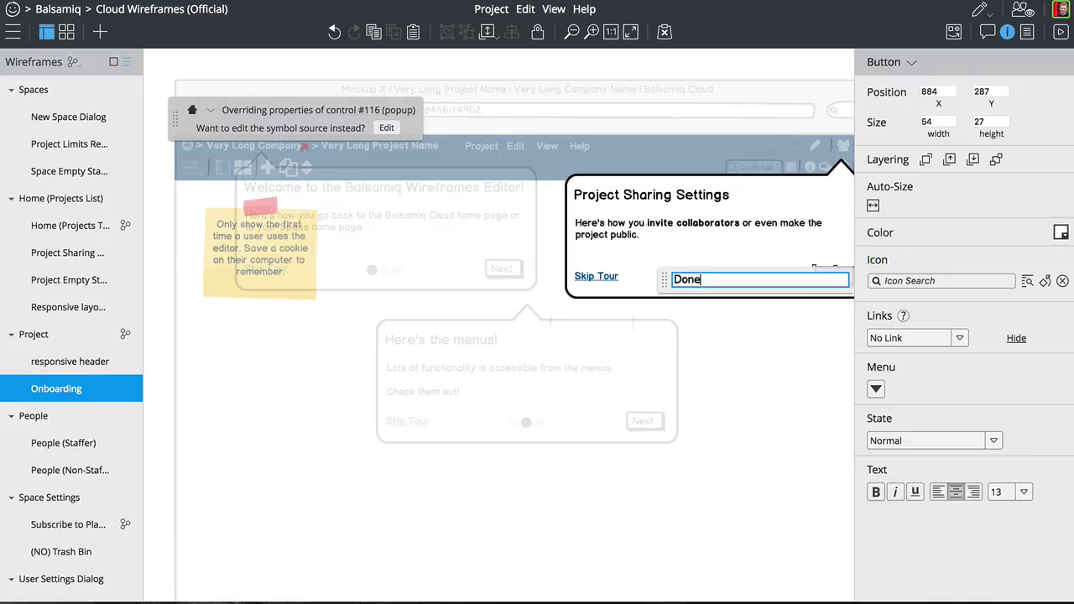
key(BackSpace)
key(BackSpace)
key(BackSpace)
key(BackSpace)
text(Got it!)
click(791, 334)
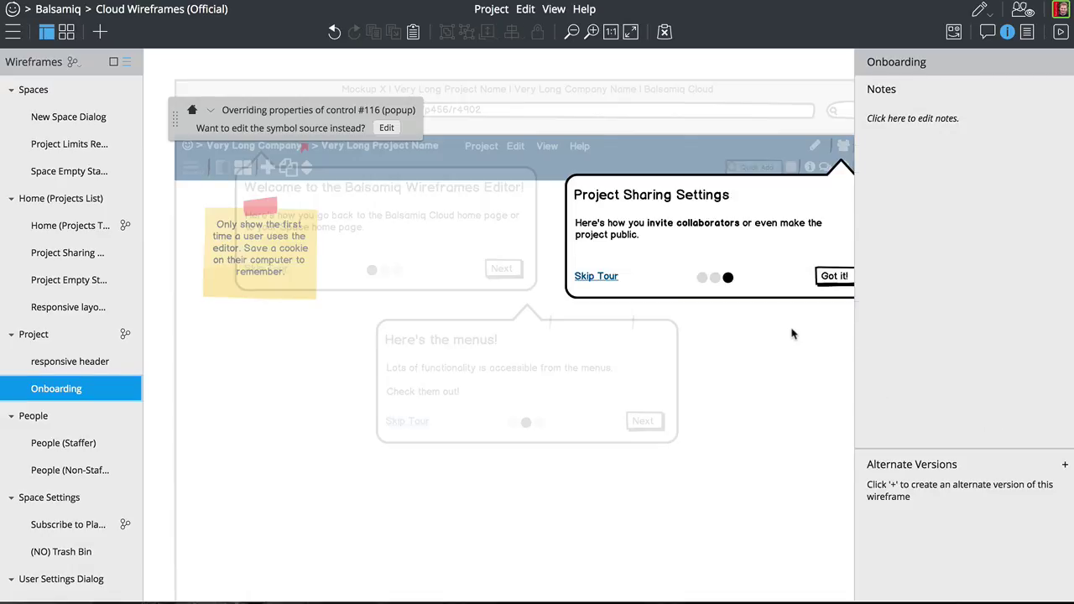
- Set the label of the Project Sharing Settings popup's button to "Done!"
scroll(812, 334, right, 3)
click(753, 281)
double_click(747, 280)
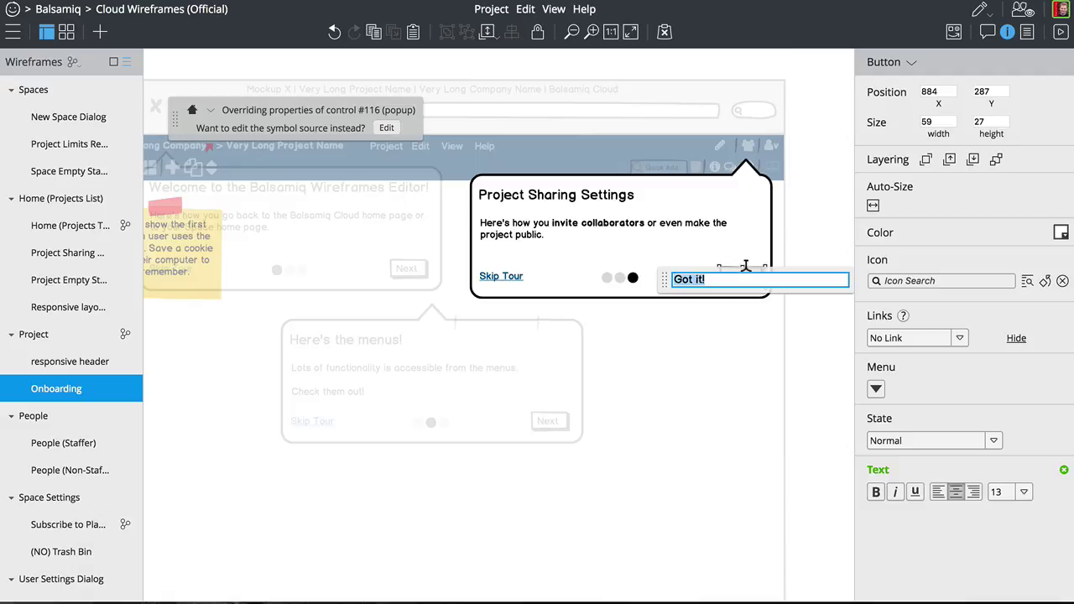
text(Done!)
click(777, 245)
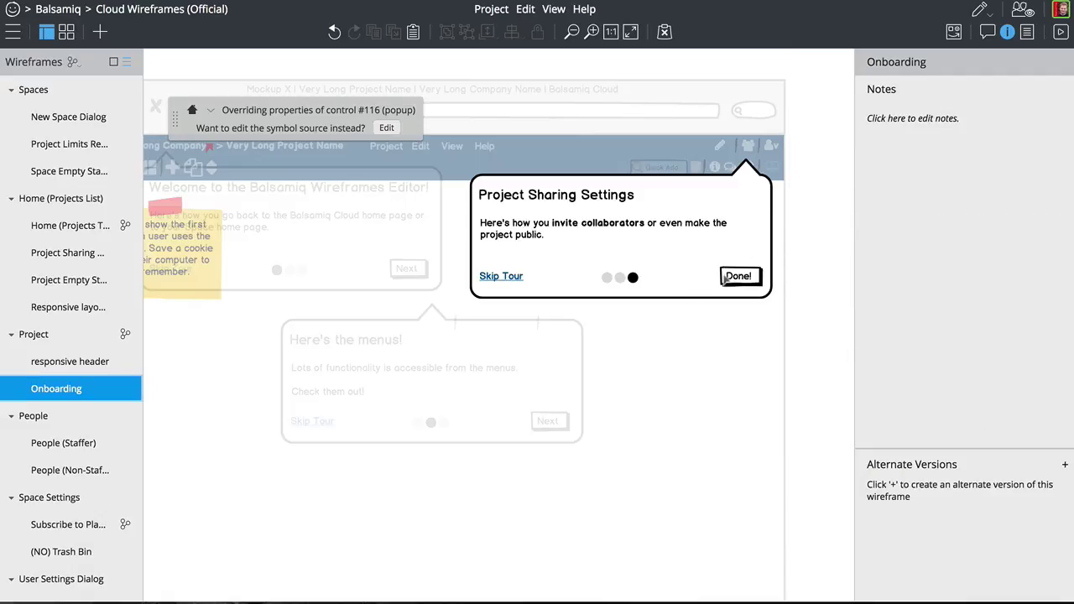
click(728, 281)
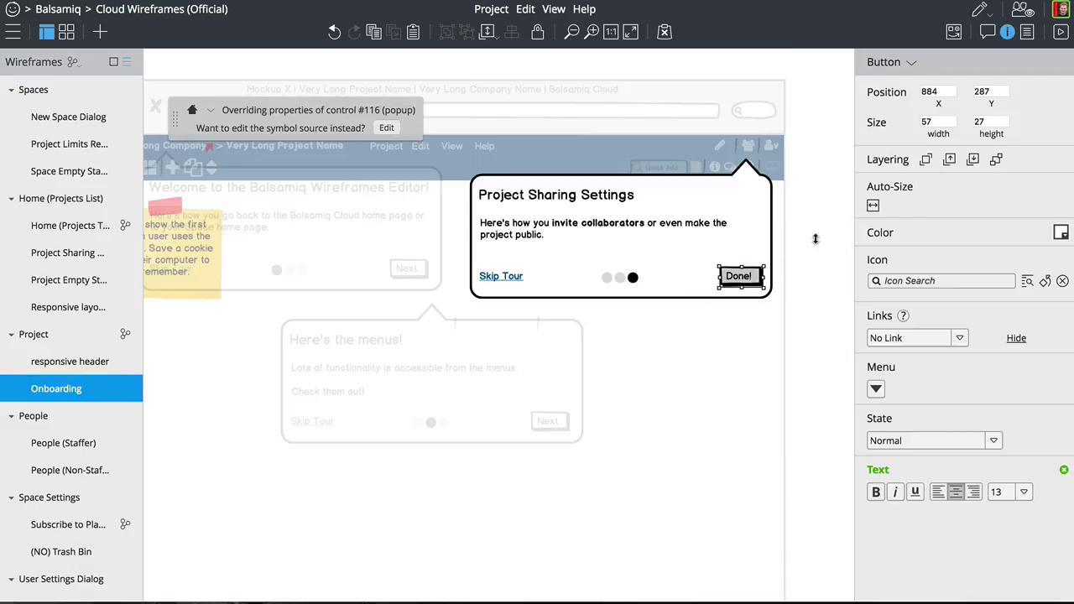
click(1061, 232)
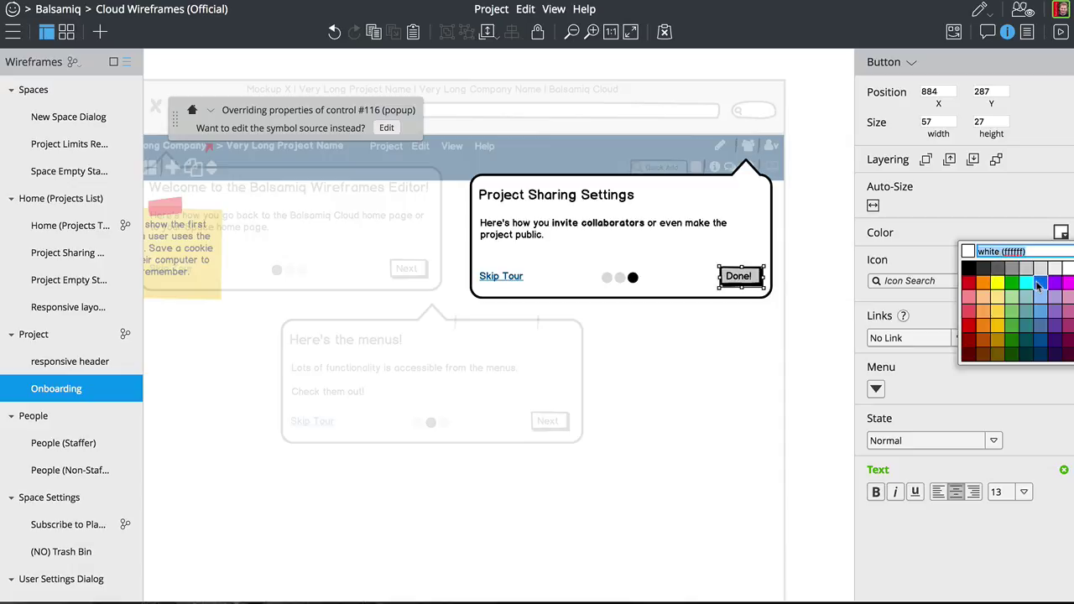
click(836, 196)
- Edit the popup symbol's source and set the Next button's color to blue
click(386, 127)
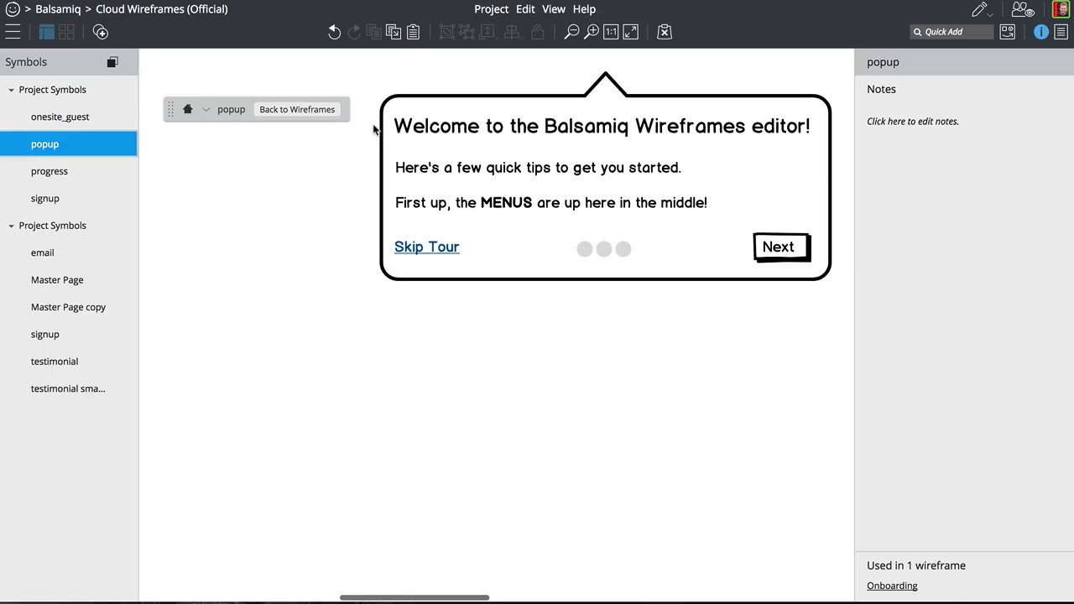
click(795, 260)
drag(795, 260, 796, 258)
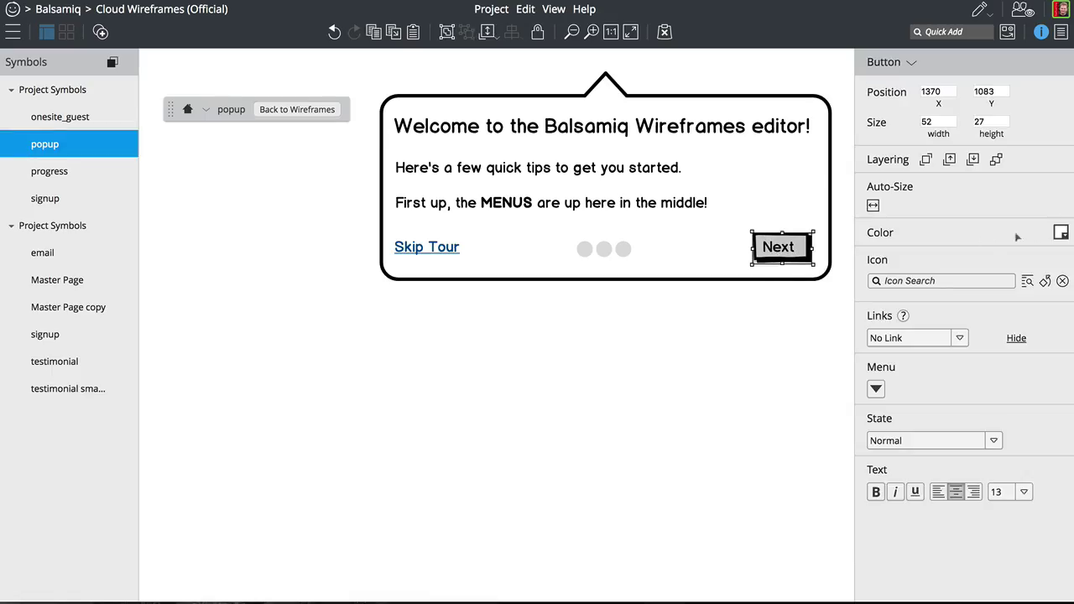
click(1061, 232)
click(1040, 283)
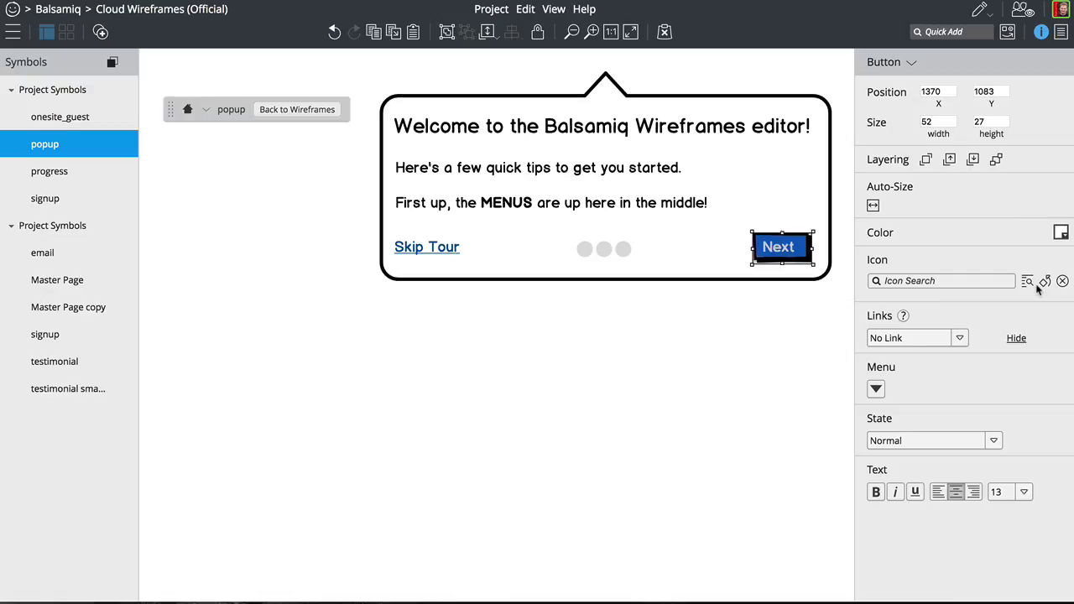
- Return from the popup symbol's source to the Onboarding wireframe and leave the Project Sharing Settings popup's override mode
click(252, 109)
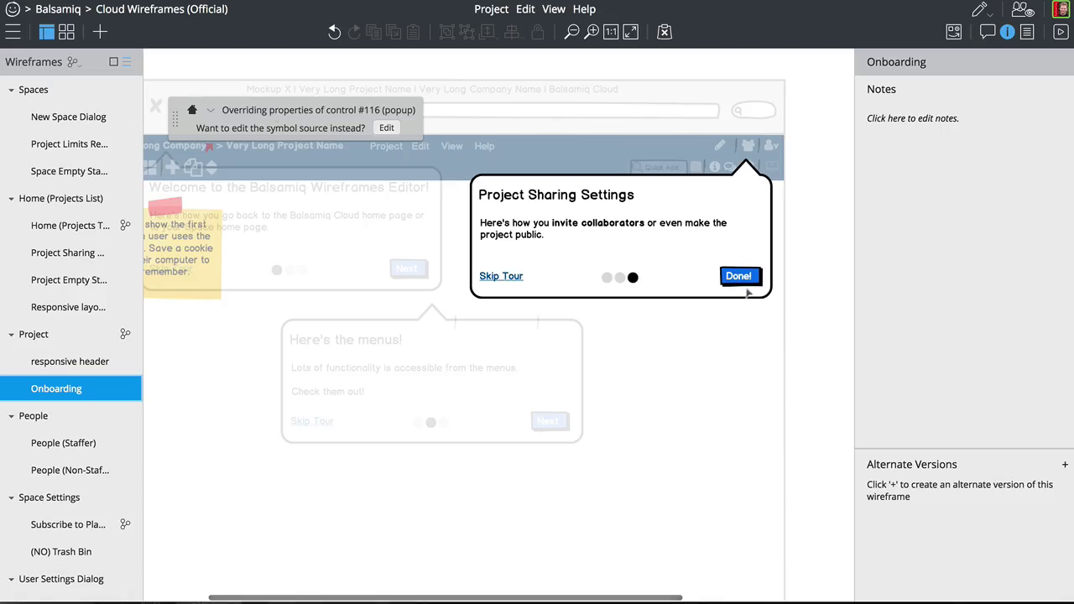
click(800, 297)
scroll(781, 328, left, 3)
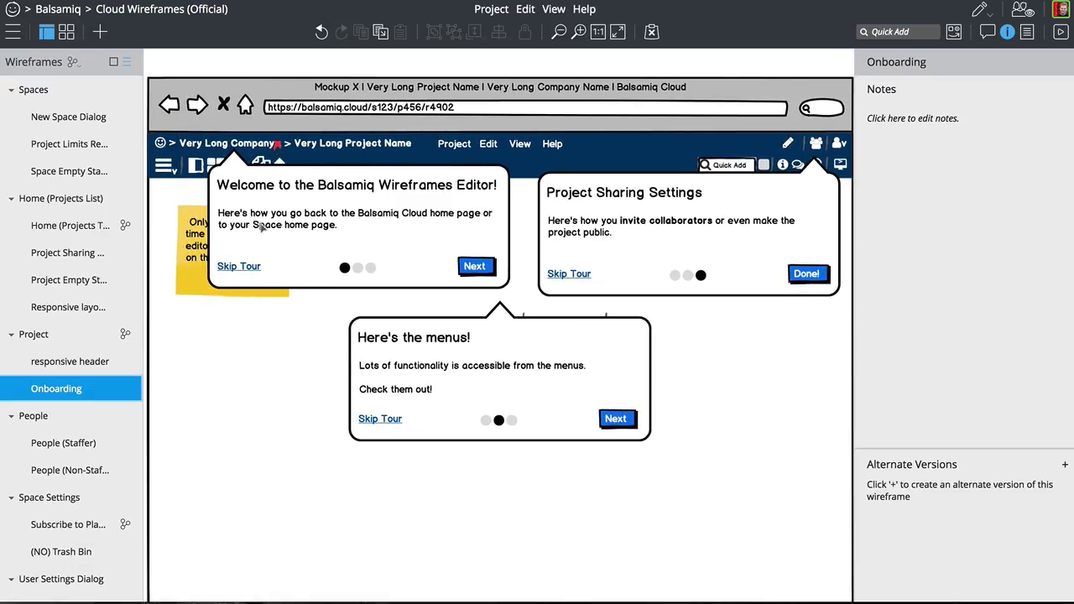
- Move the Welcome popup left to about X 56, Y 135, and place the yellow sticky note below it
drag(317, 205, 262, 201)
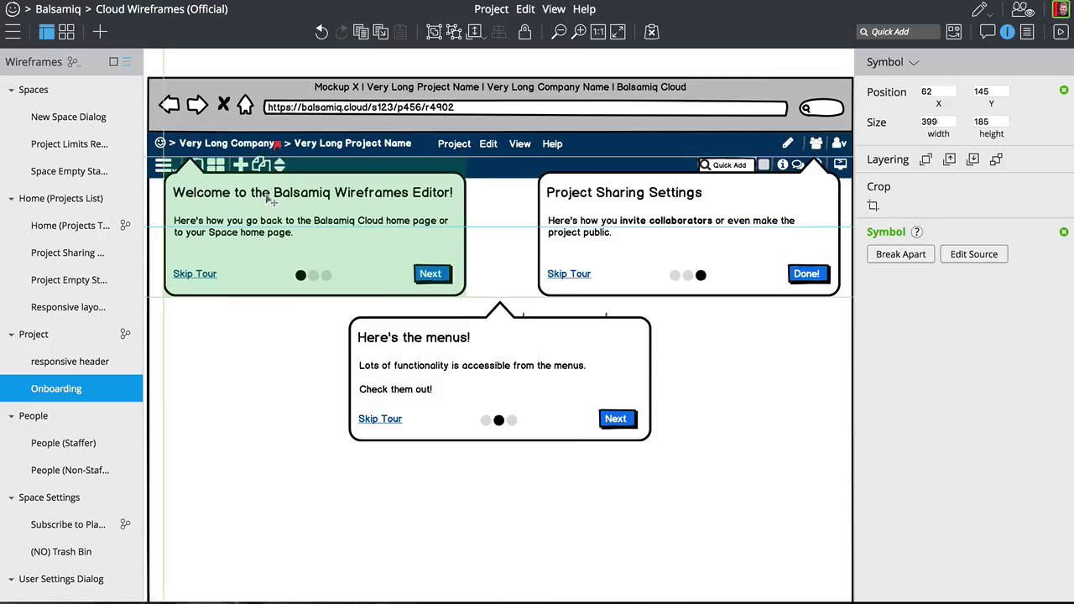
drag(265, 200, 270, 201)
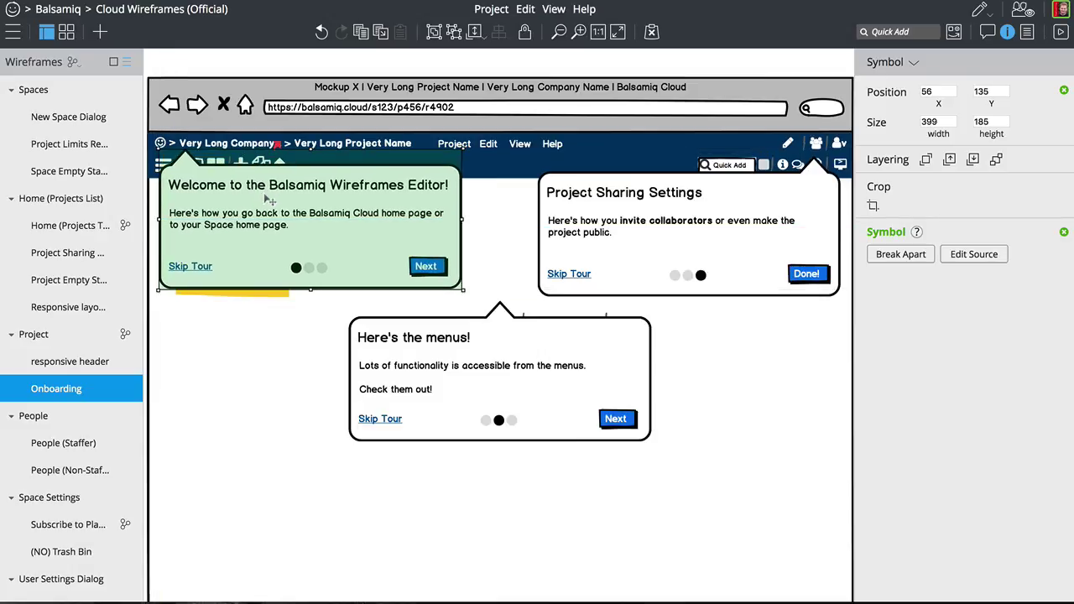
click(250, 289)
drag(249, 290, 266, 412)
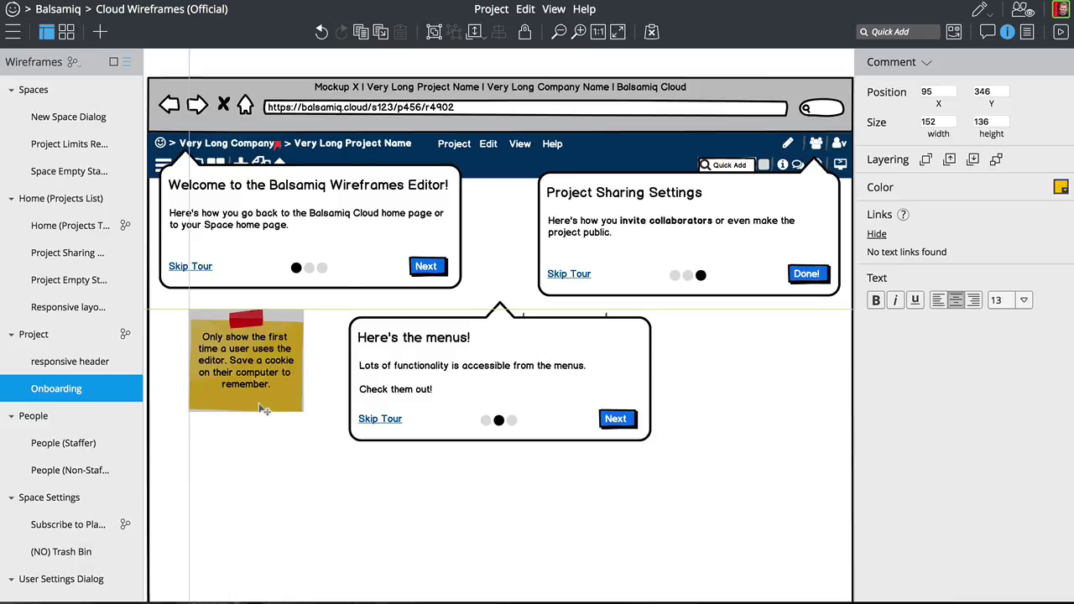
- Move the "Here's the menus!" popup group beside the sticky note, to about X 294, Y 330
drag(493, 363, 496, 355)
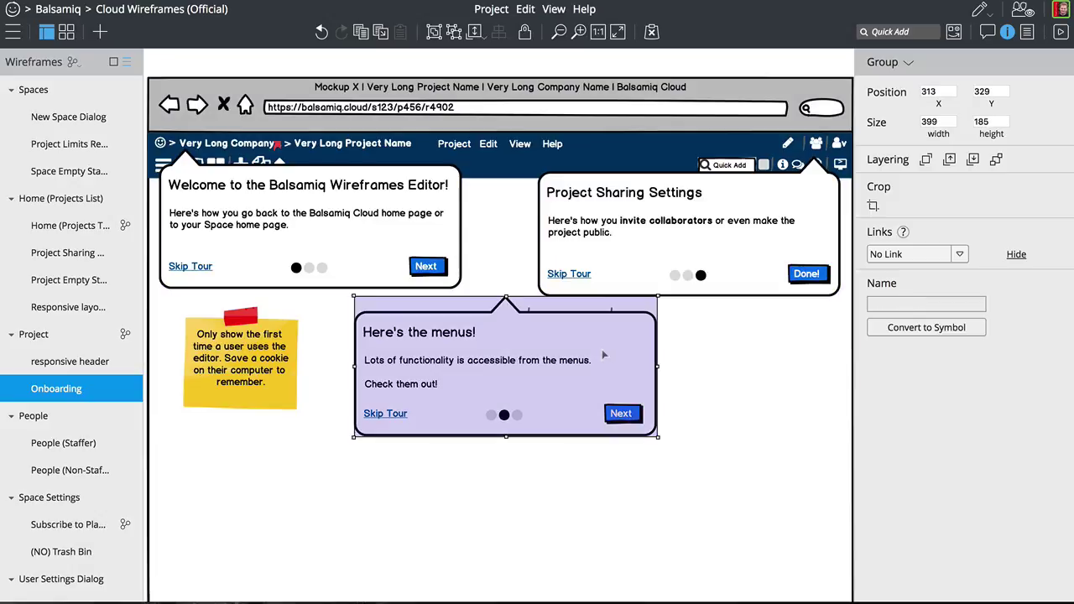
click(621, 267)
click(437, 256)
click(481, 372)
drag(502, 370, 489, 369)
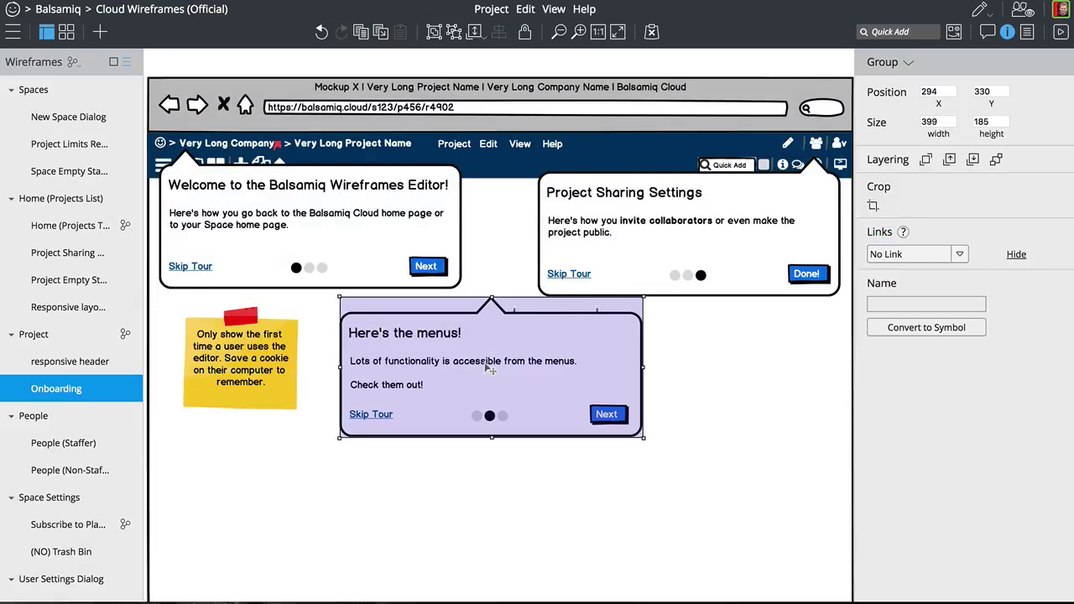
- Ungroup the "Here's the menus!" popup group and select only its popup symbol
double_click(490, 369)
click(495, 366)
click(380, 265)
click(443, 361)
key(ctrl+shift+g)
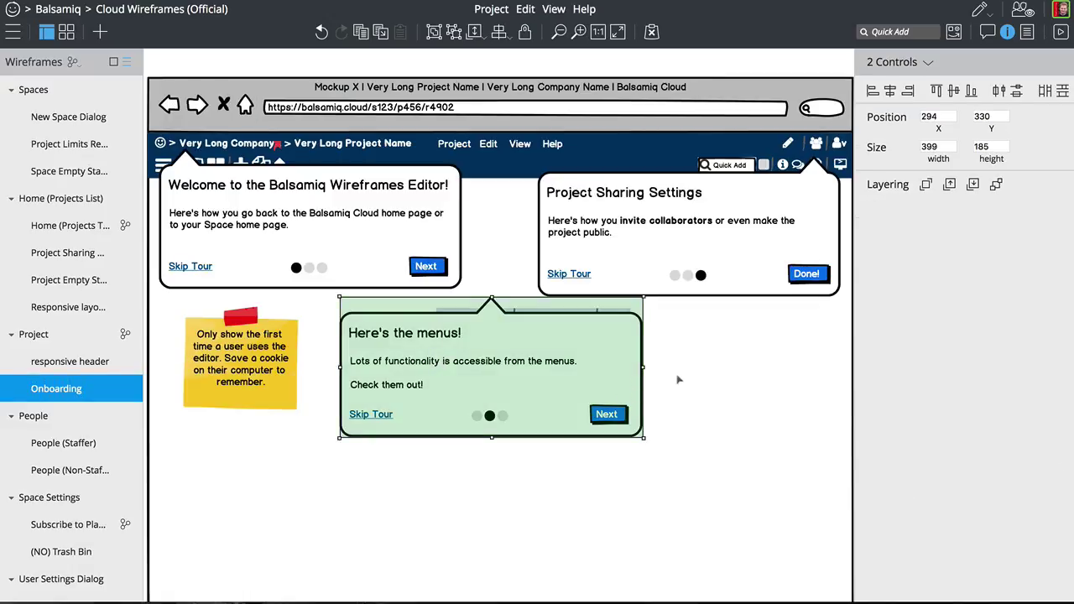
key(ctrl+z)
key(ctrl+shift+k)
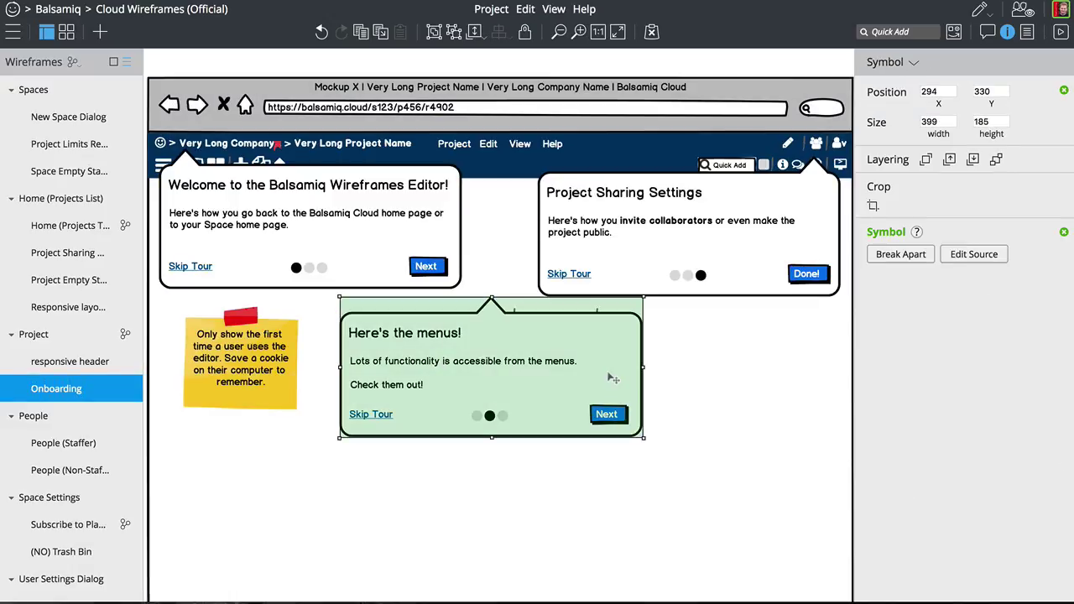
- Edit the popup symbol's source, shortening the "Skip Tour" link to "Skip" and nudging it down to Y 1088
click(970, 255)
click(427, 253)
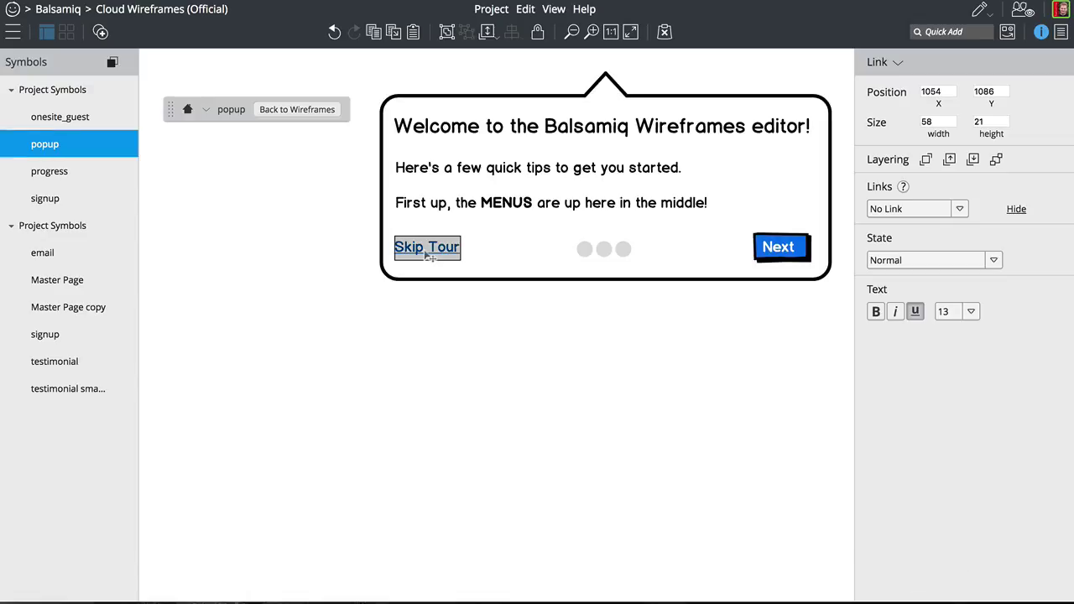
double_click(427, 250)
click(431, 249)
key(Delete)
text(t)
double_click(448, 248)
key(BackSpace)
key(BackSpace)
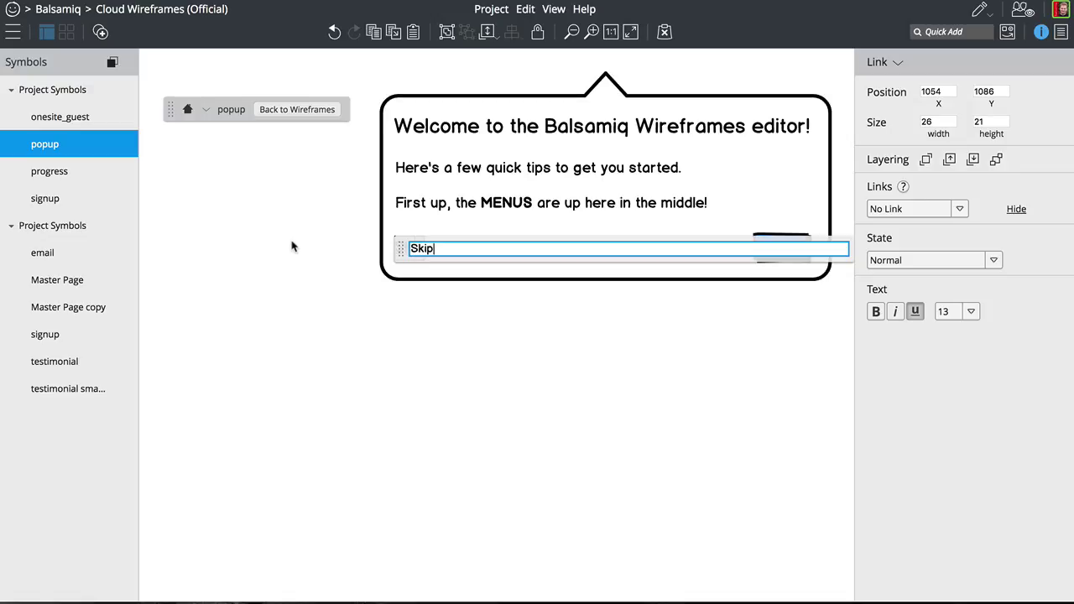
click(314, 252)
mouse_move(405, 259)
mouse_down()
mouse_move(409, 250)
mouse_move(411, 260)
mouse_up()
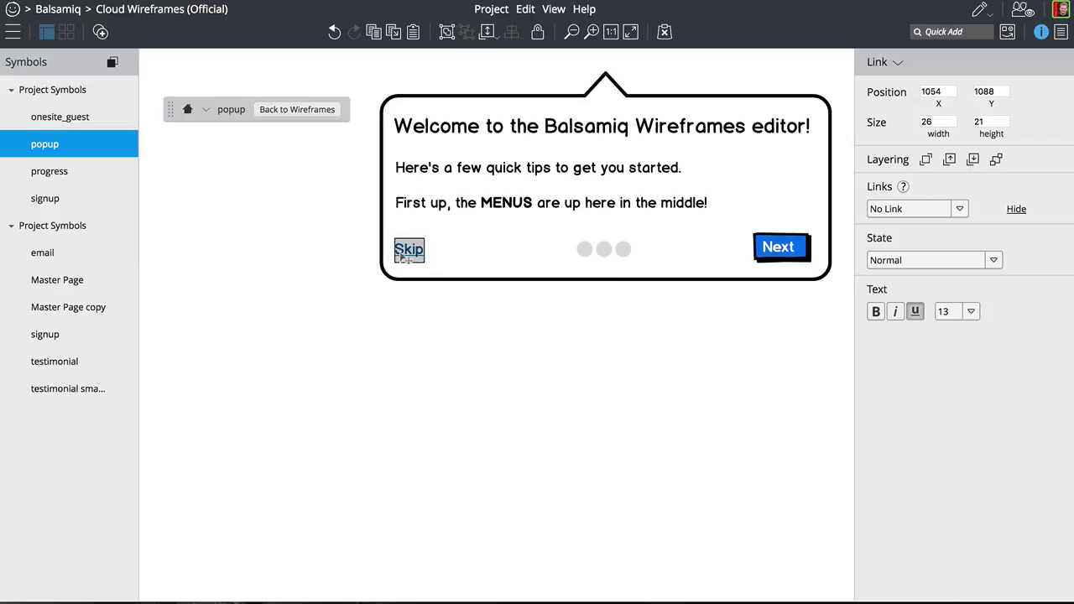
click(357, 236)
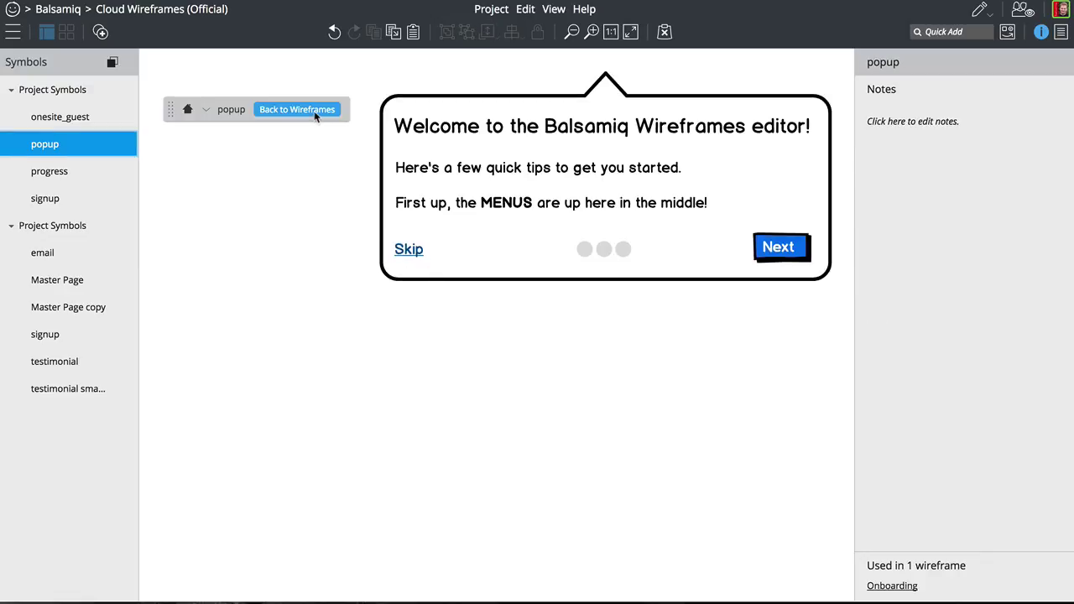
- Set the text of the popup symbol's link to "Close" and return to the Onboarding wireframe
click(406, 250)
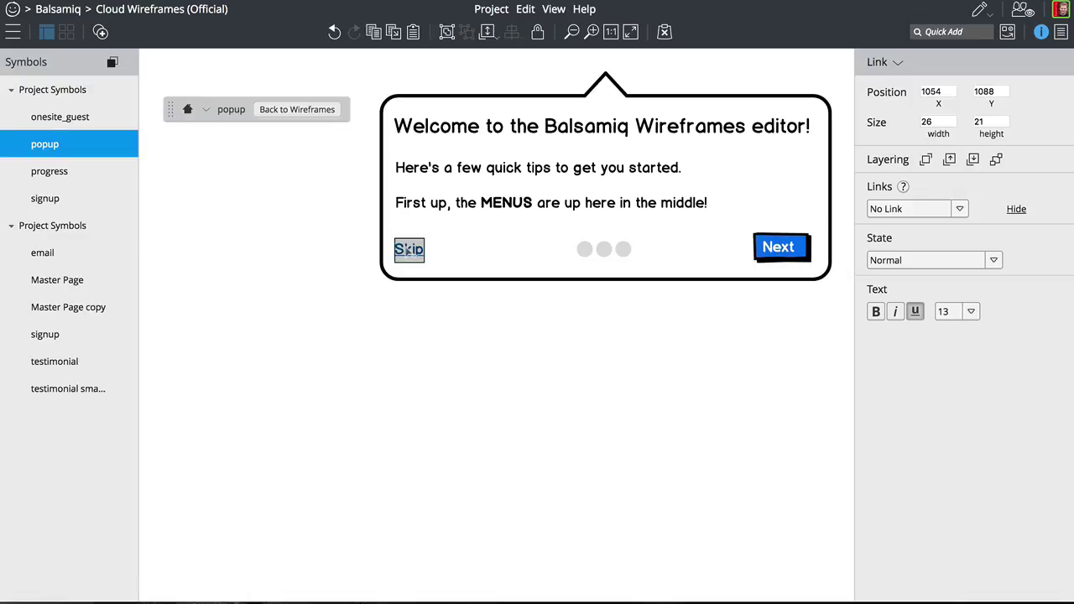
double_click(408, 251)
text(Close)
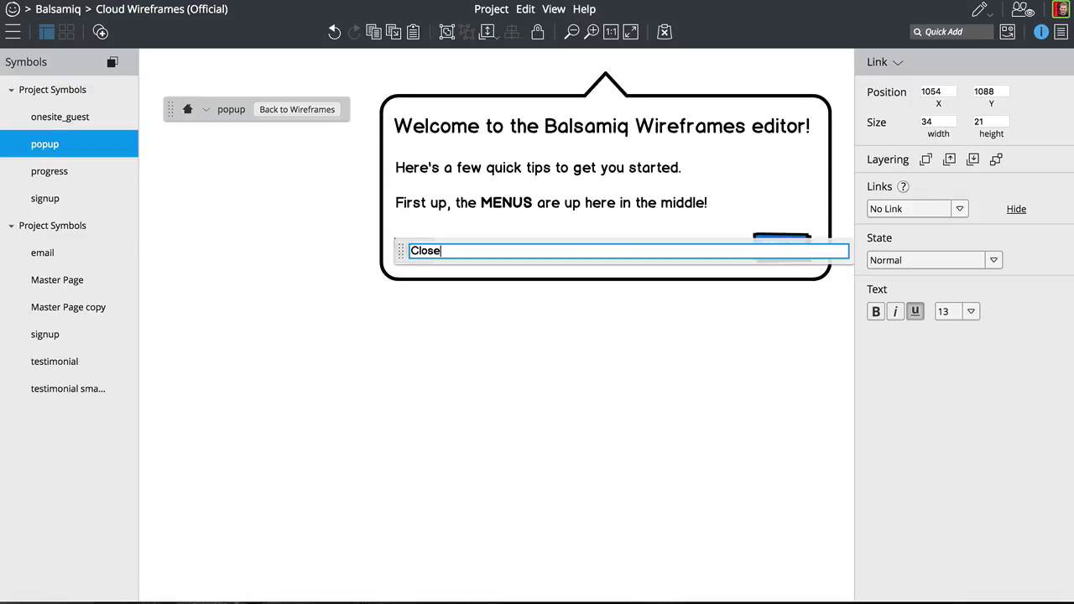
click(317, 220)
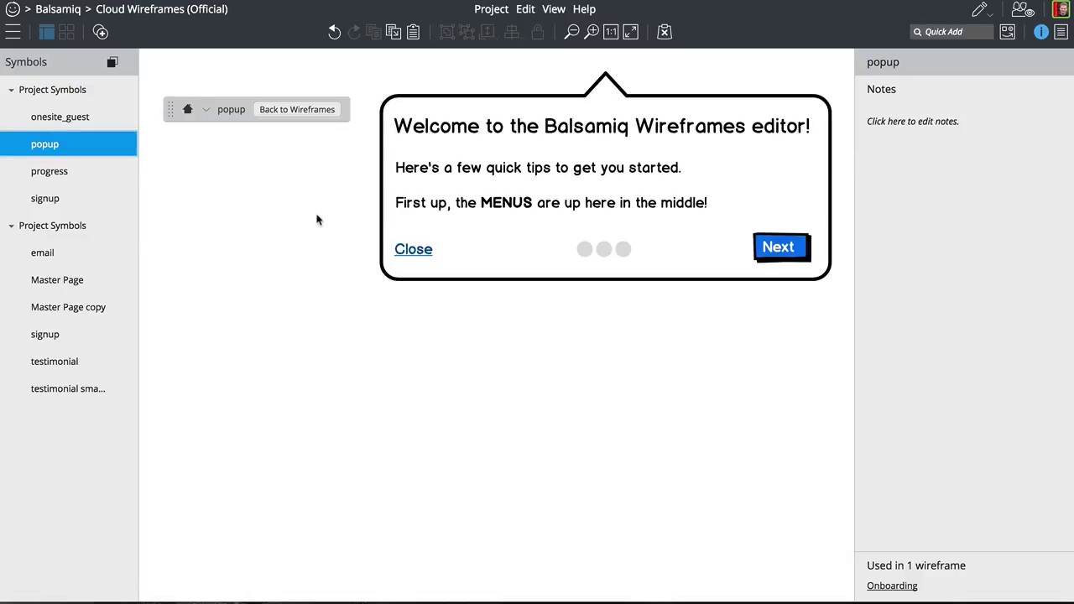
click(297, 109)
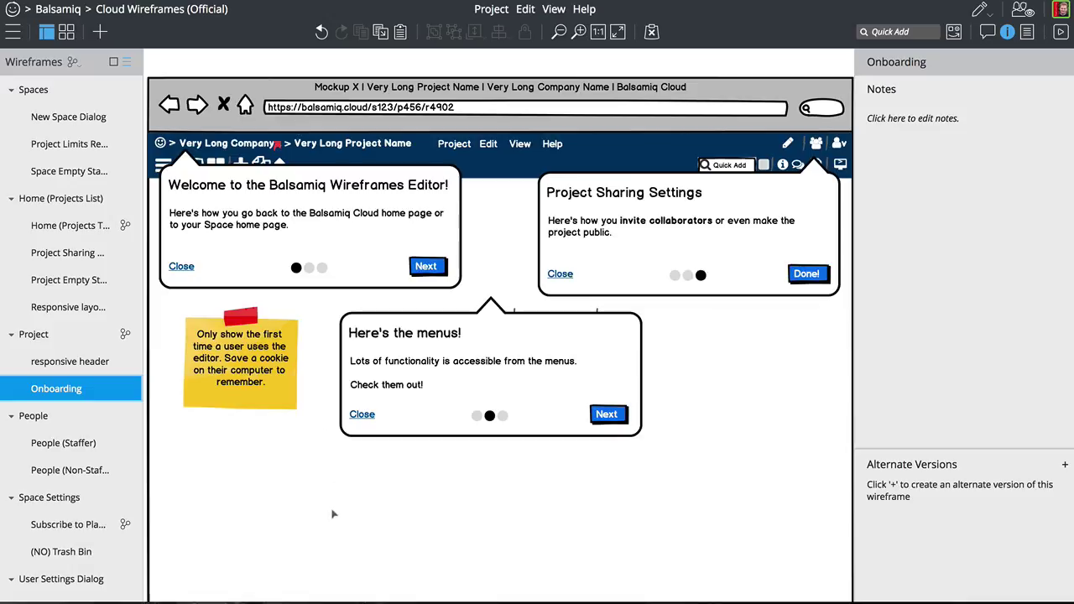